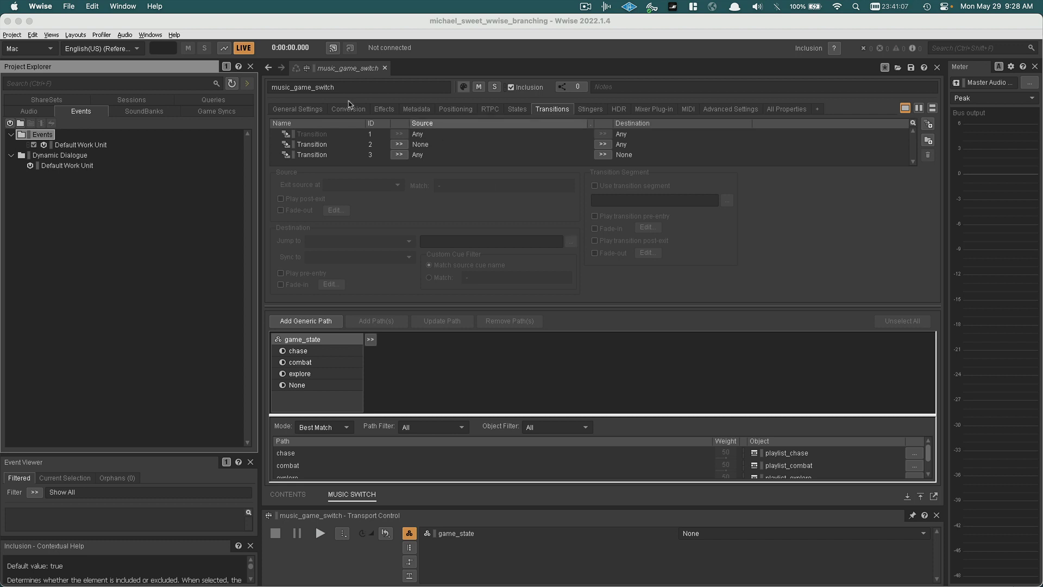
- Keep the Designer layout and examine the playlists, end segment and stinger segments under music_game_switch in the audio hierarchy
click(73, 36)
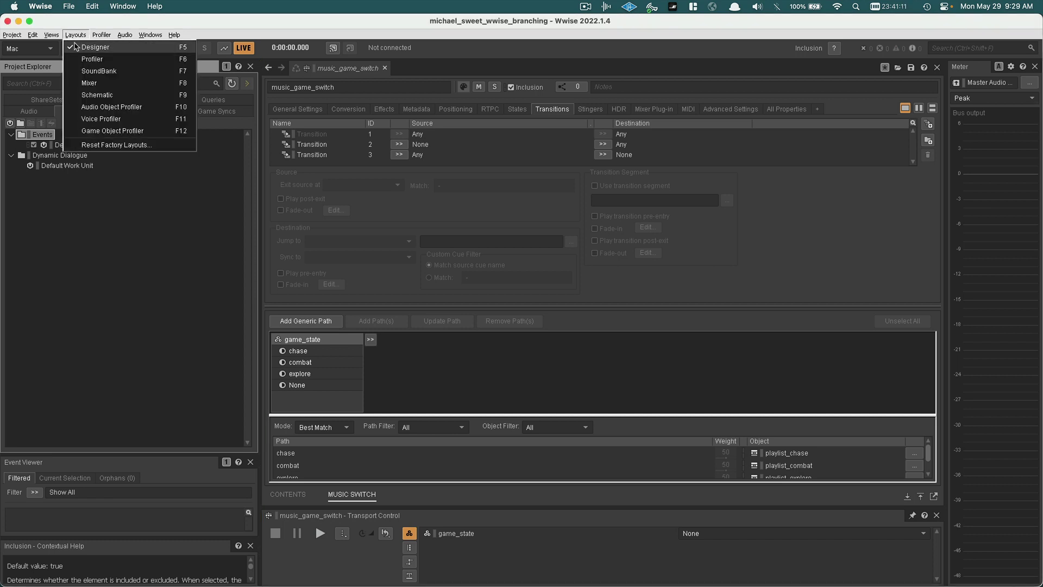
click(88, 47)
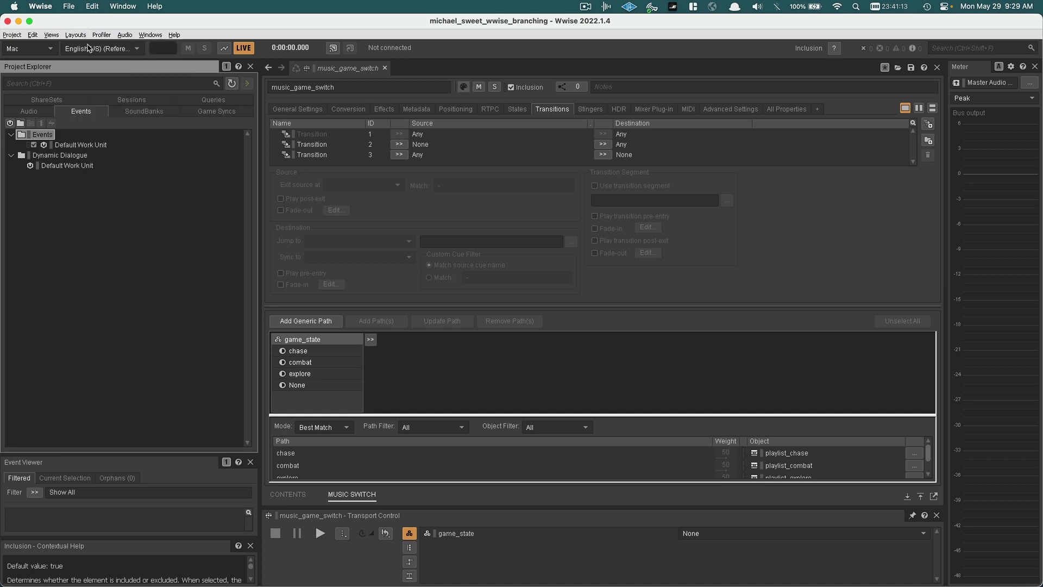
click(48, 110)
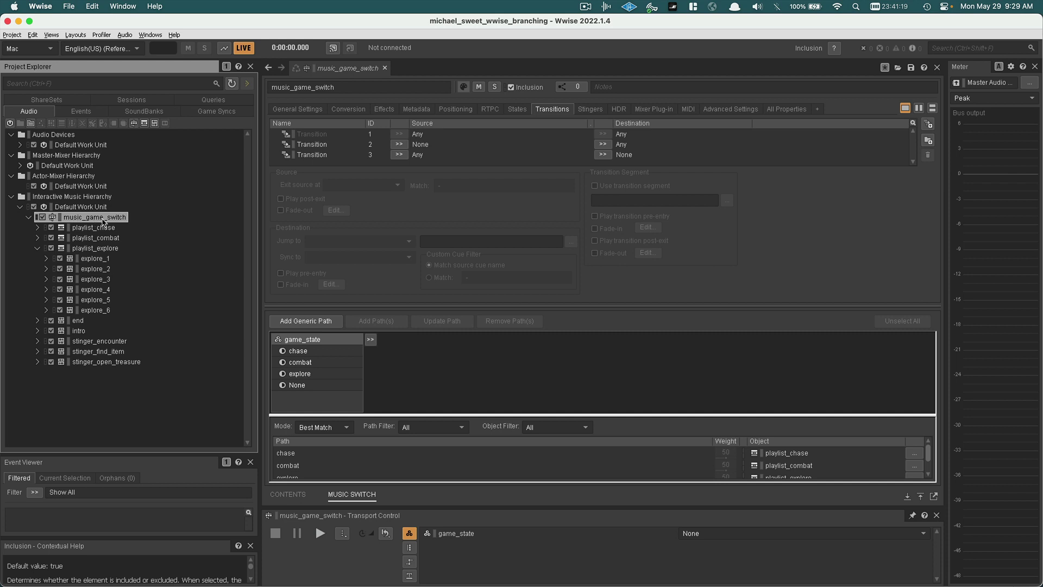
click(38, 248)
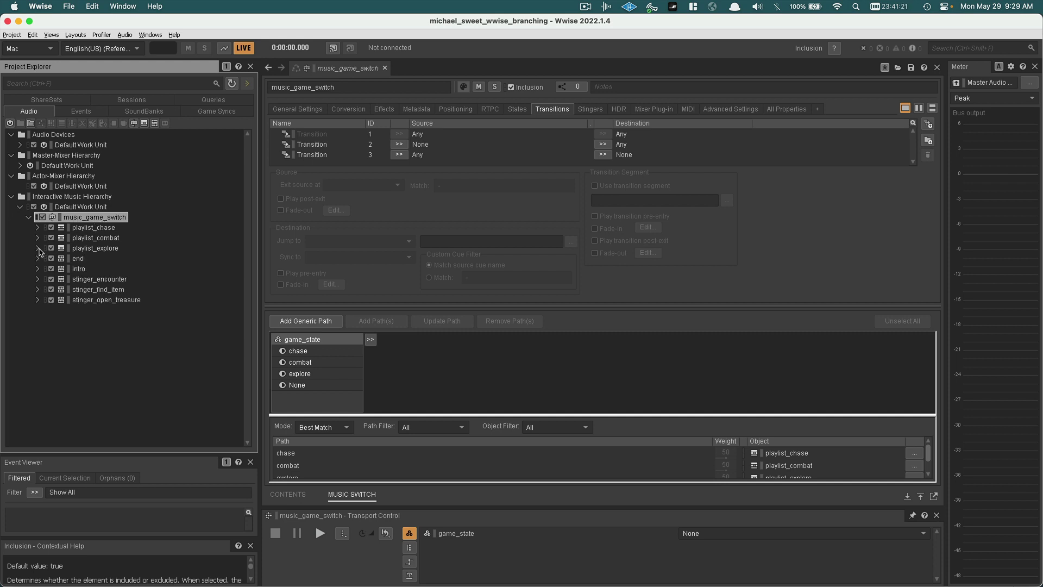
click(80, 259)
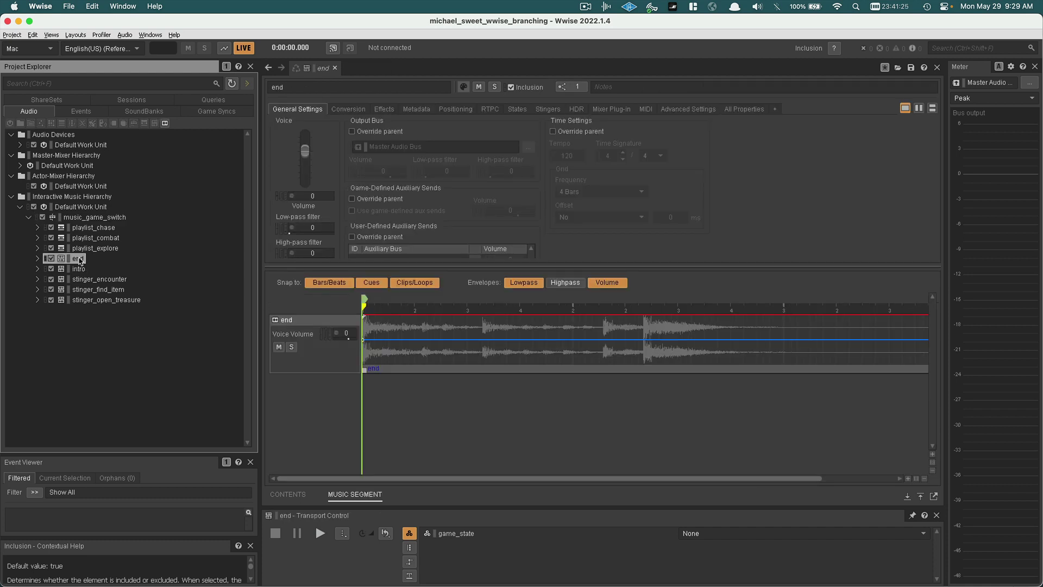
click(92, 280)
click(91, 300)
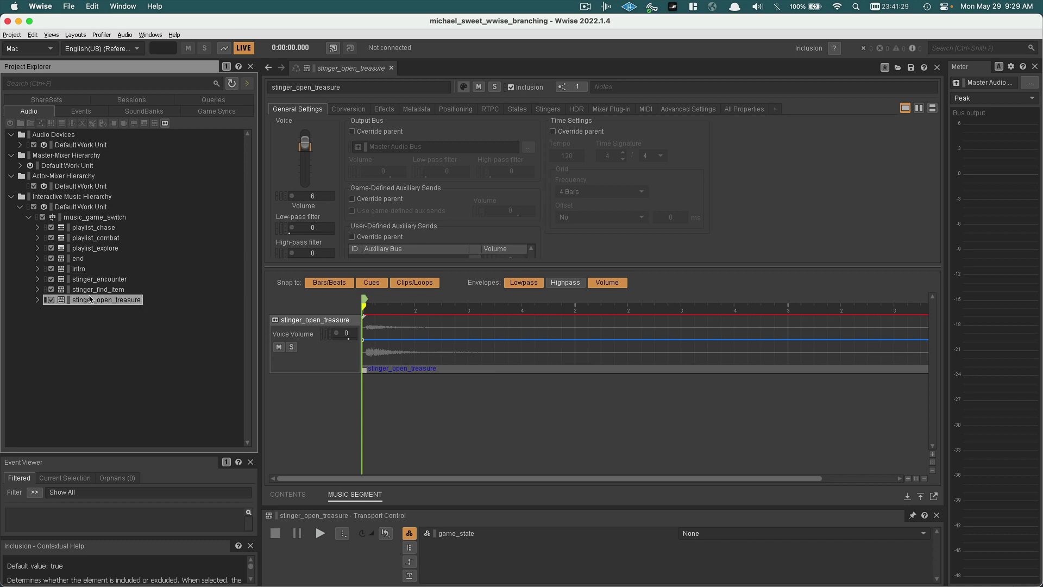
- Rename the game_state state group in the game syncs as game_state_group
click(223, 112)
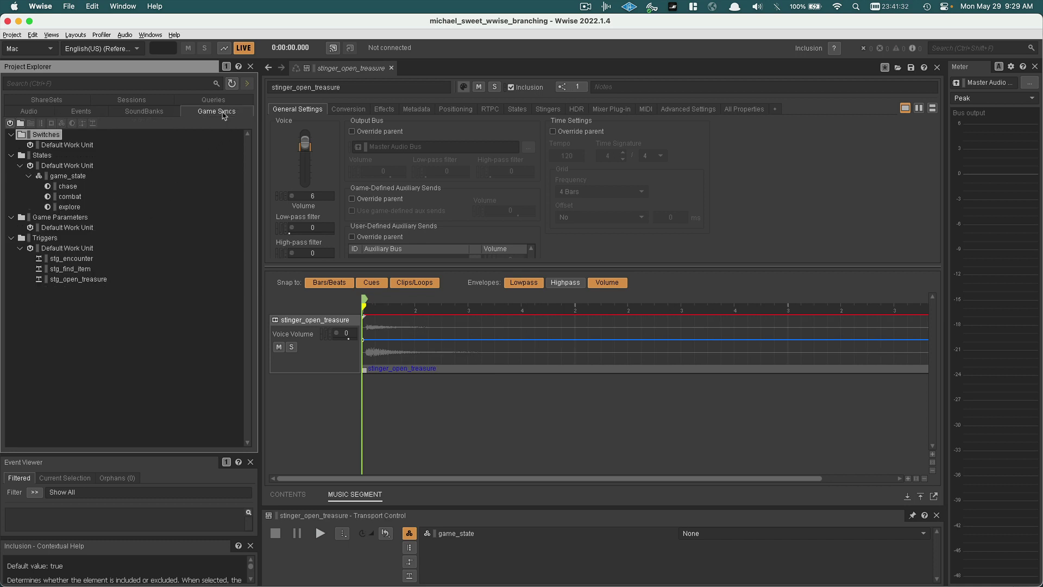
click(65, 177)
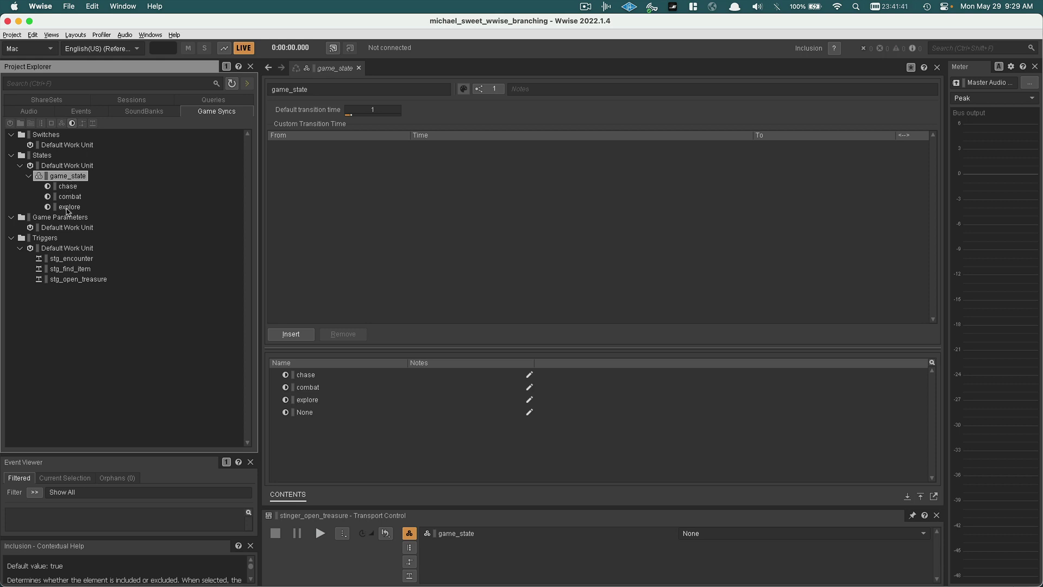
click(67, 181)
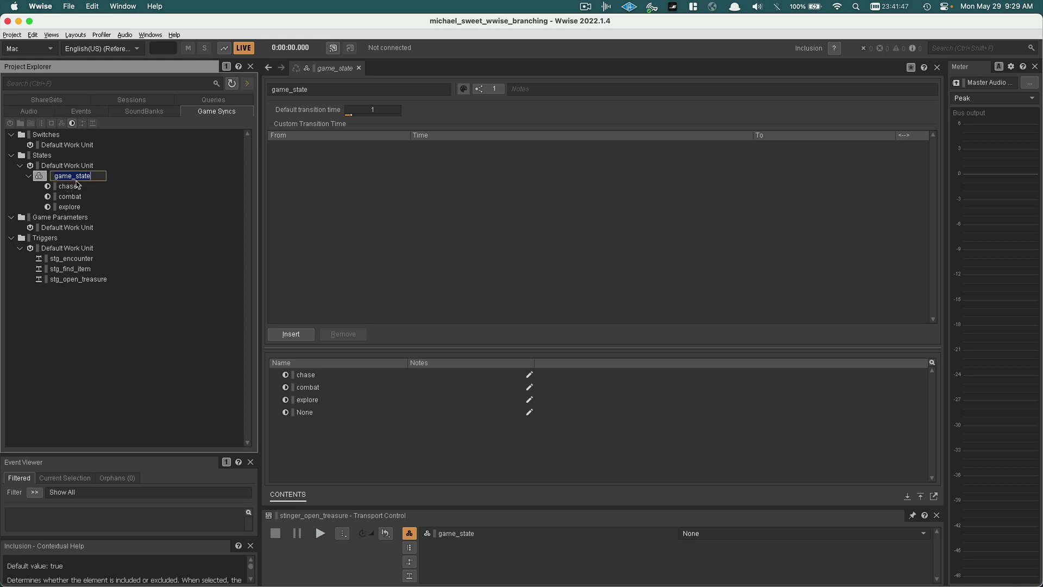
key(Right)
text(_group)
key(Return)
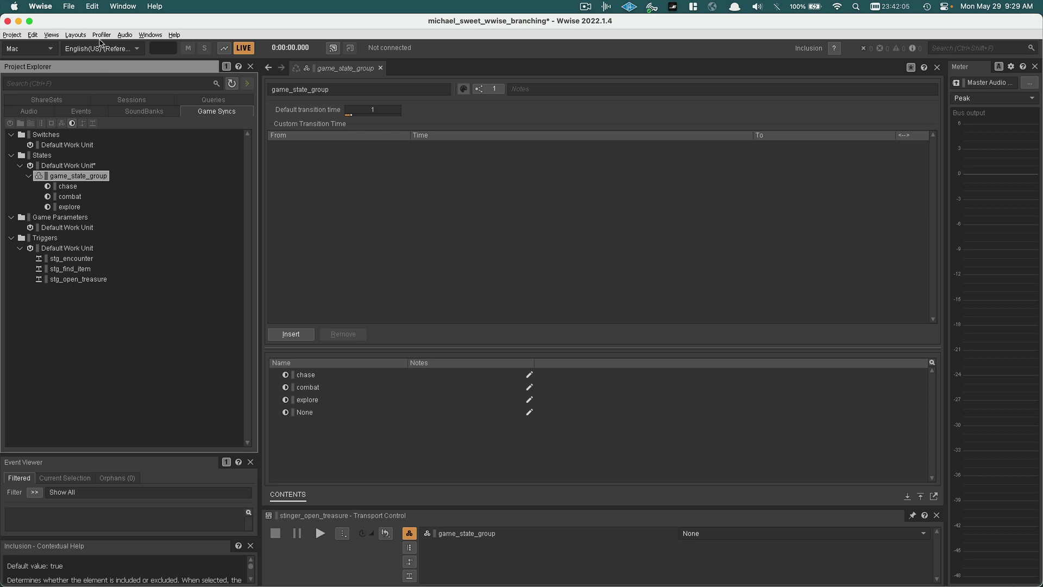
- Create an empty event named start_game in the Events folder's Default Work Unit
click(79, 34)
click(79, 34)
click(73, 111)
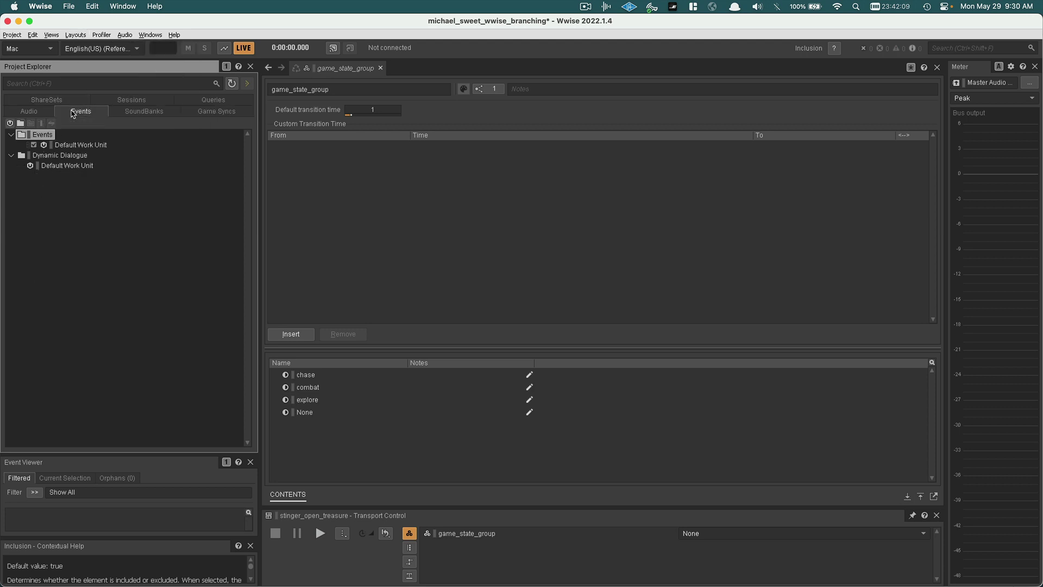
right_click(80, 145)
mouse_move(124, 154)
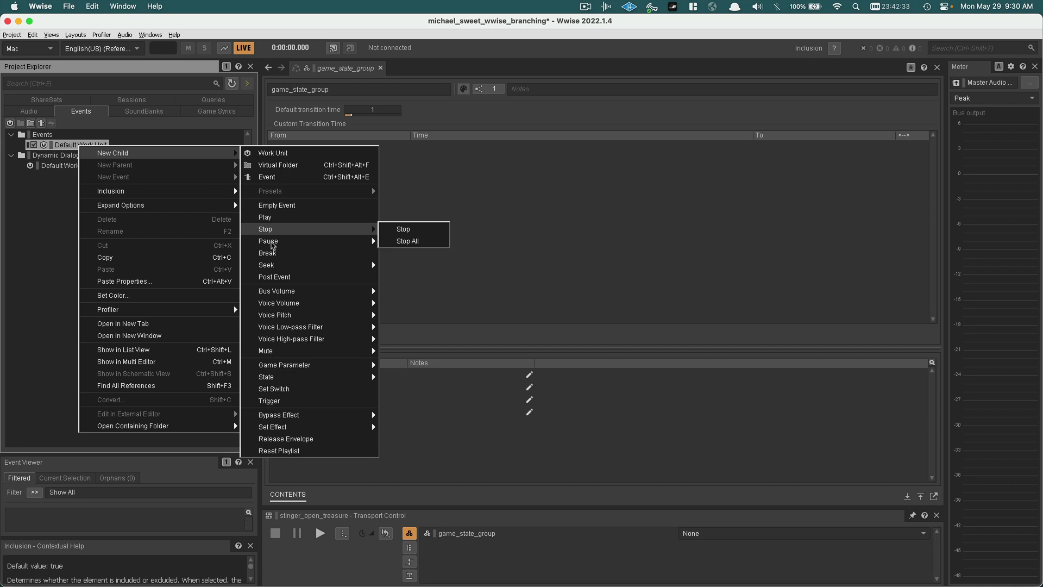
mouse_move(269, 266)
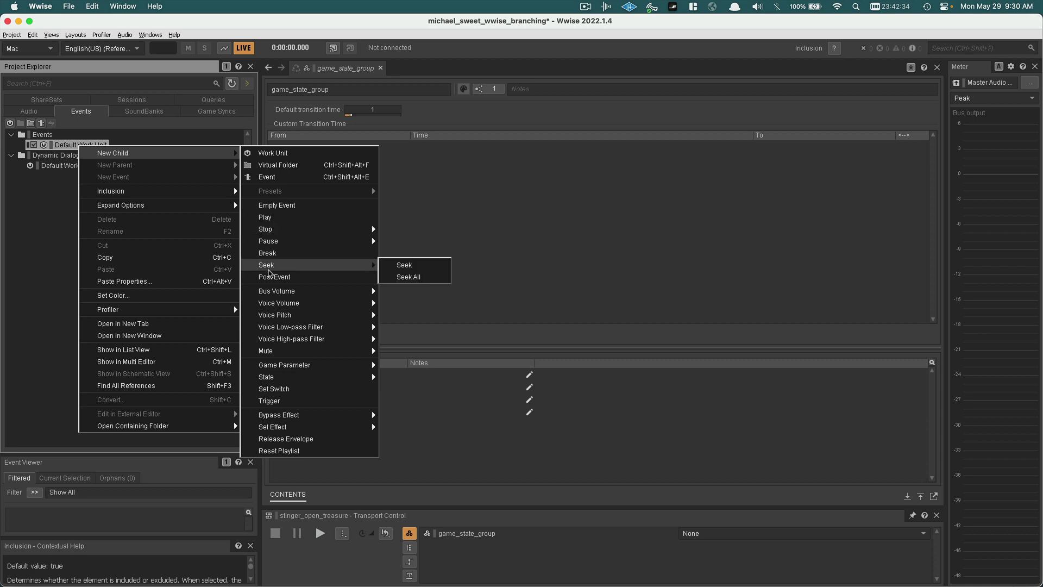
click(262, 206)
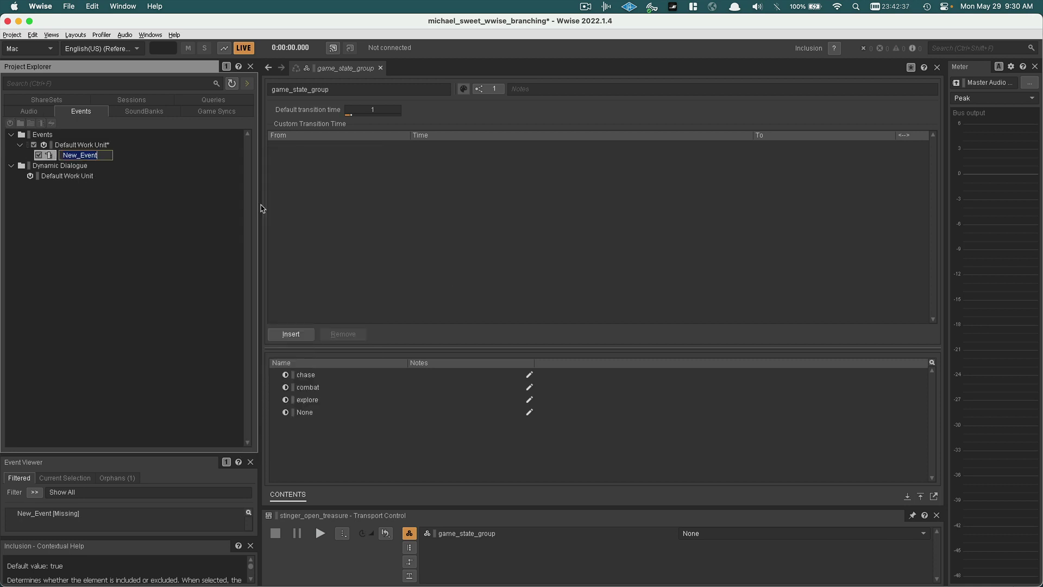
text(start_game)
key(Return)
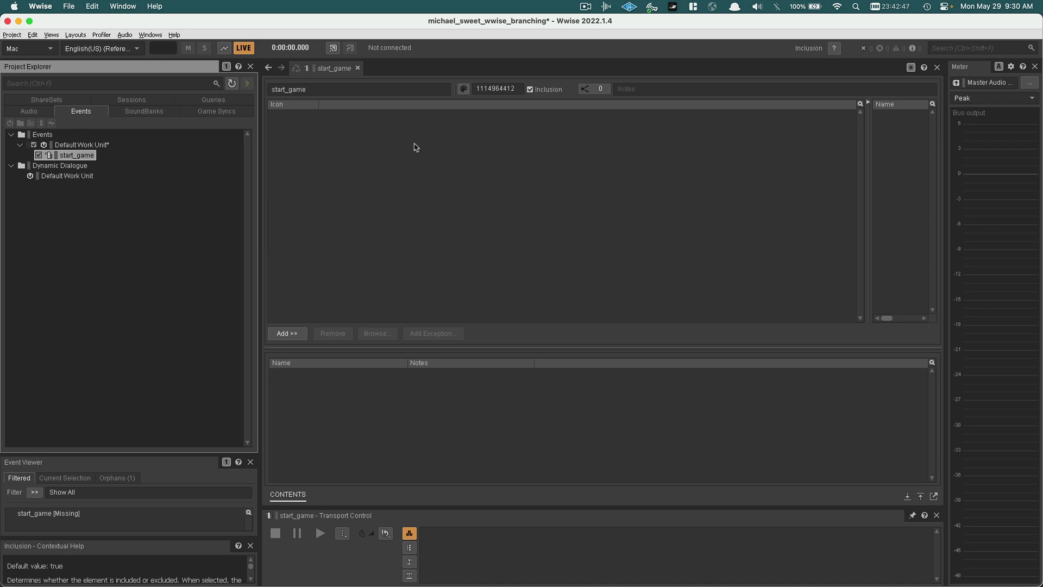
- Add a Play action to the start_game event and set its target to music_game_switch
click(288, 334)
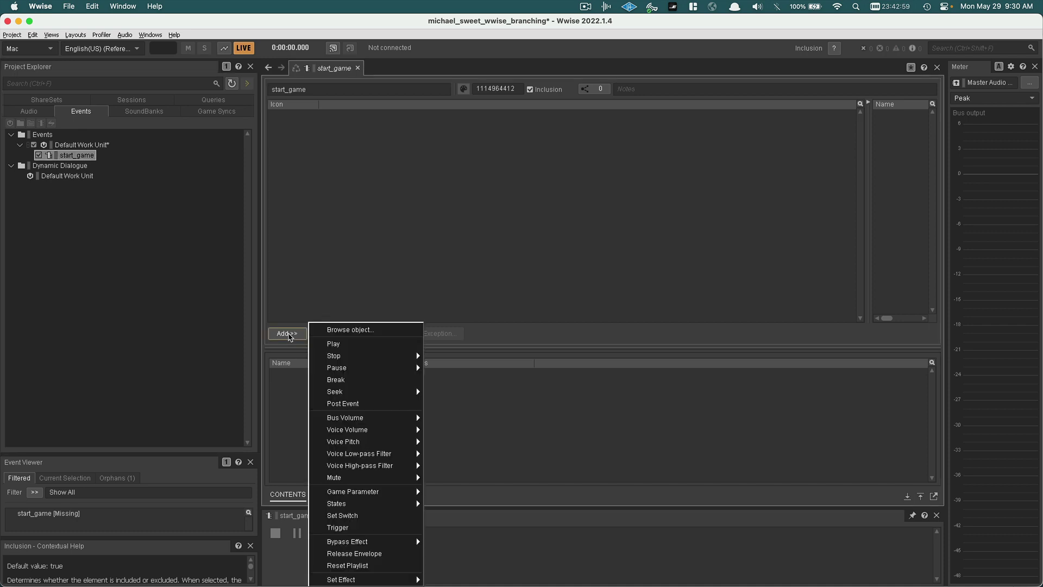
click(333, 344)
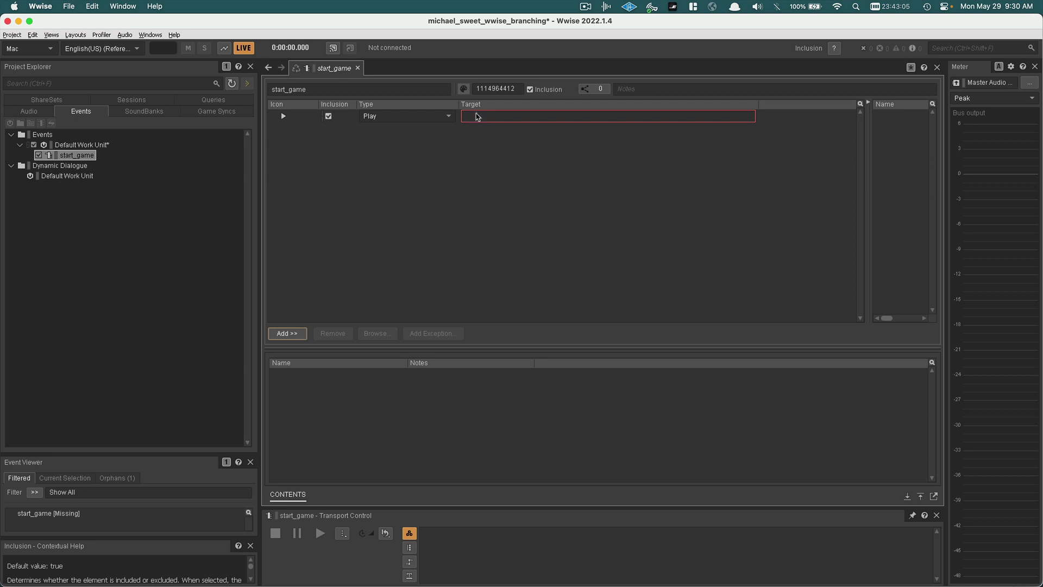
click(474, 122)
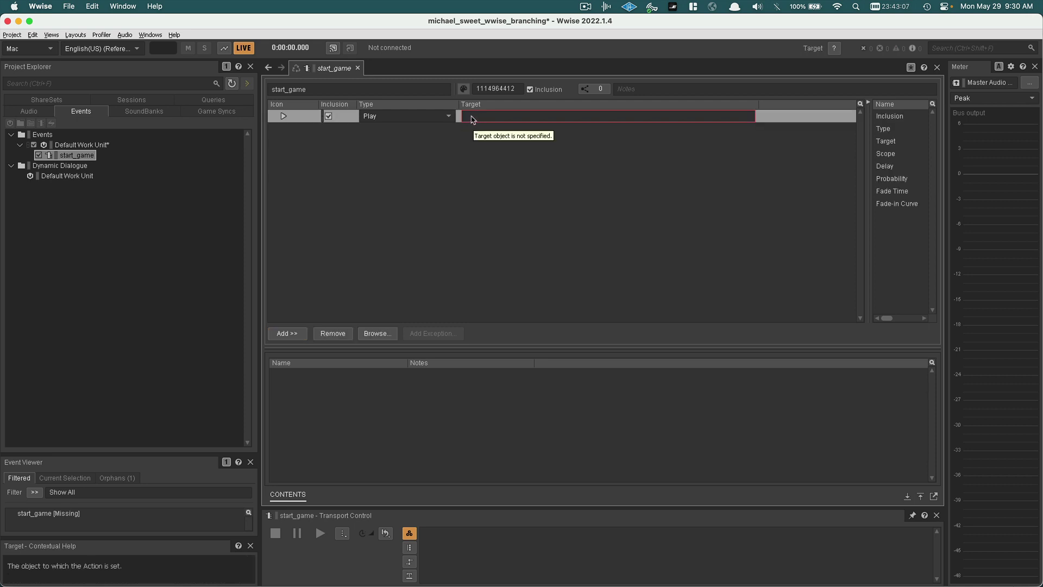
click(383, 334)
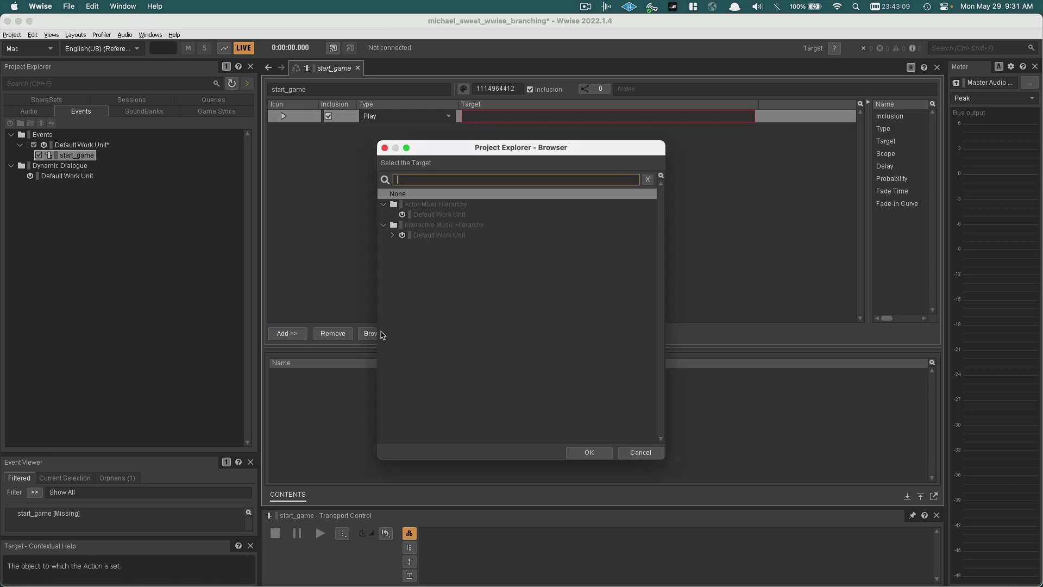
click(392, 235)
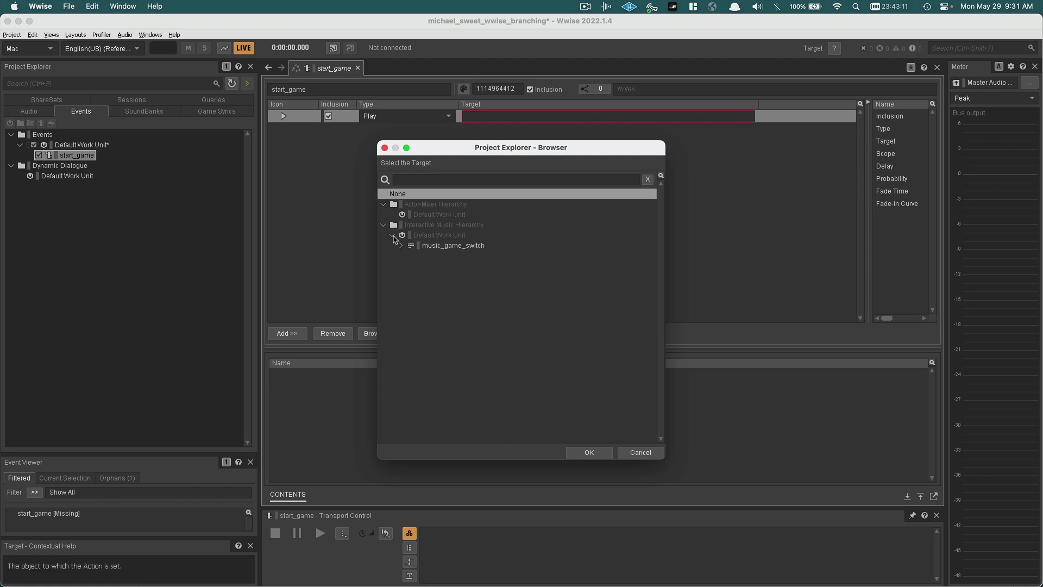
click(448, 247)
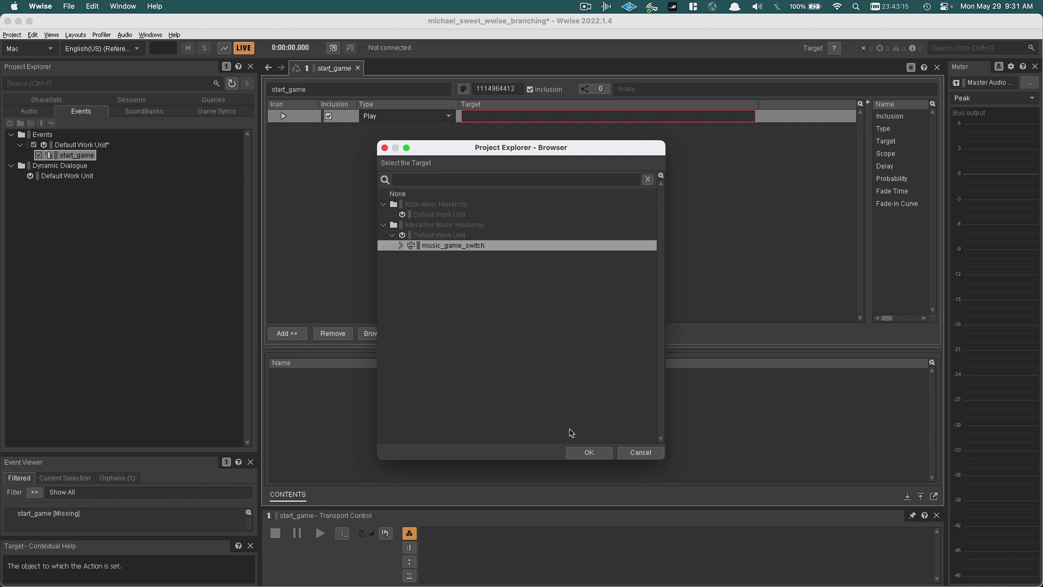
click(576, 453)
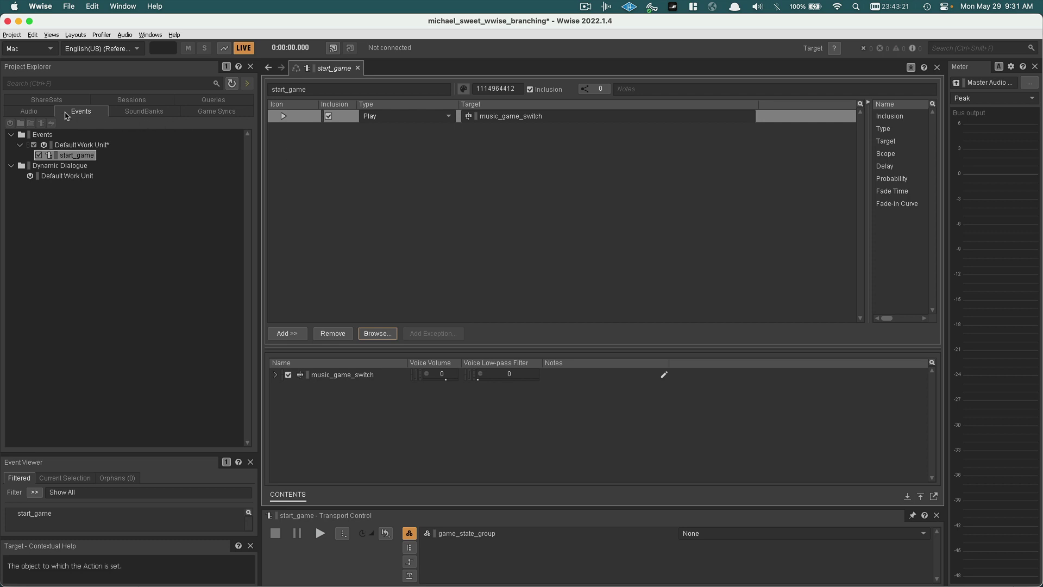
- Review the state paths of music_game_switch in the audio hierarchy and return to the start_game event
click(34, 111)
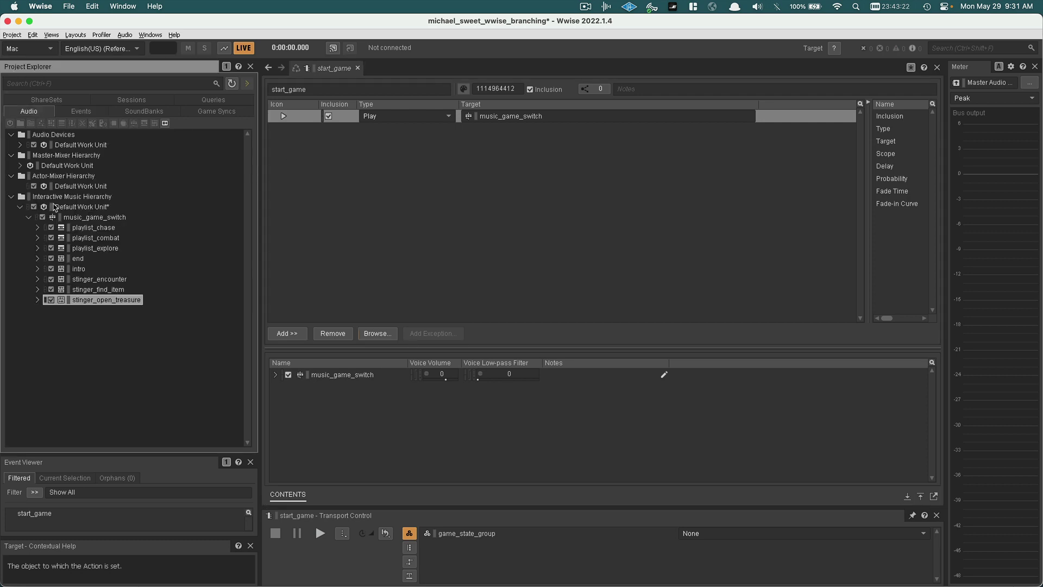
click(80, 218)
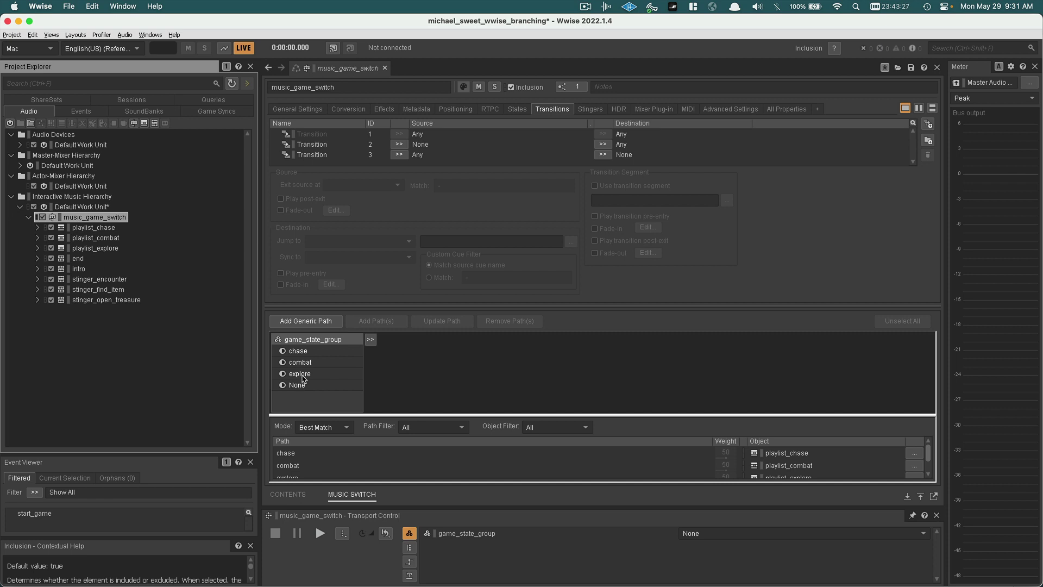
click(82, 113)
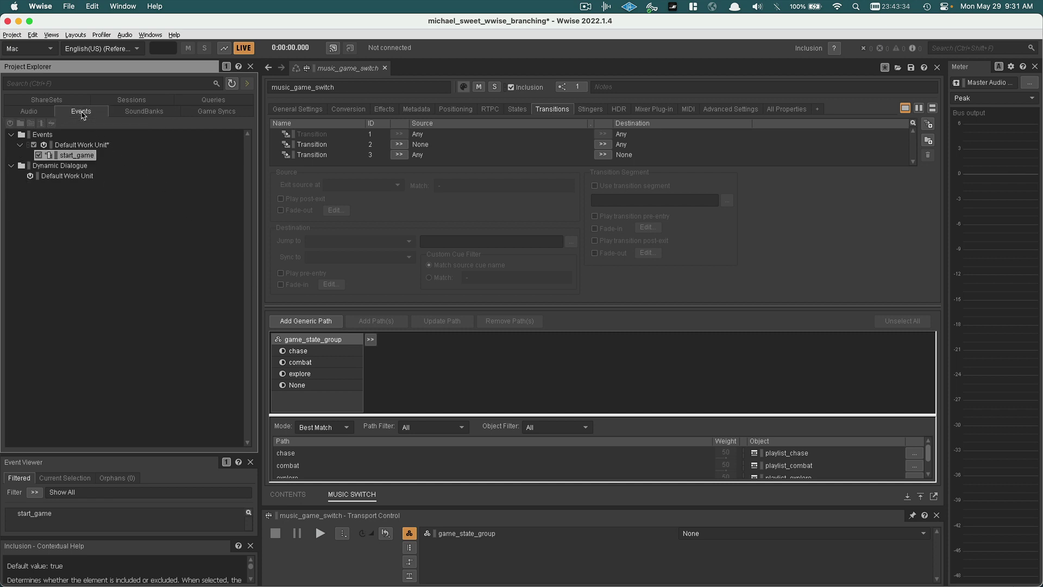
click(72, 155)
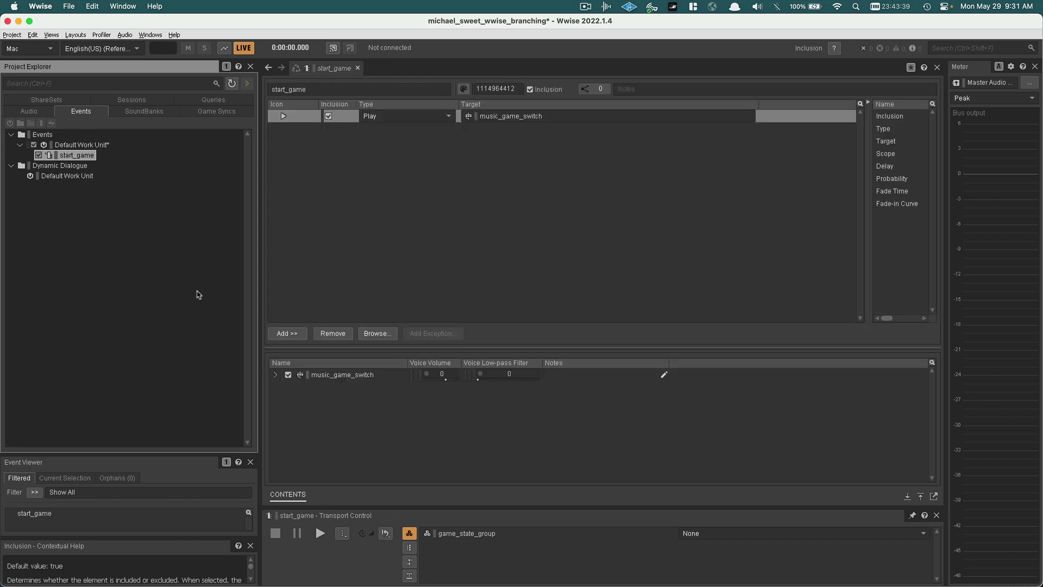
- Add a Set State action to the start_game event, targeting the explore state of game_state_group
click(293, 334)
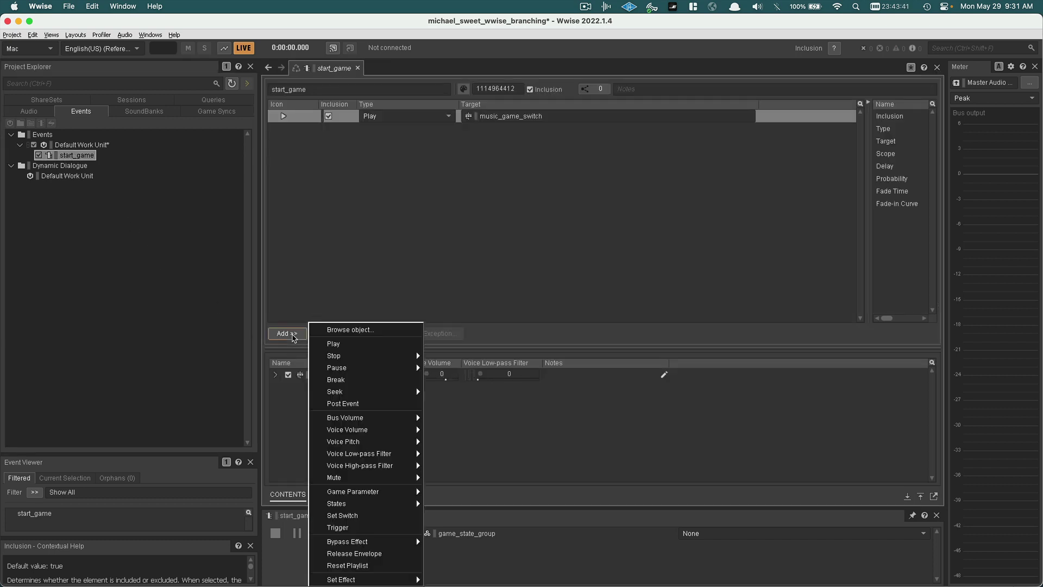
mouse_move(343, 504)
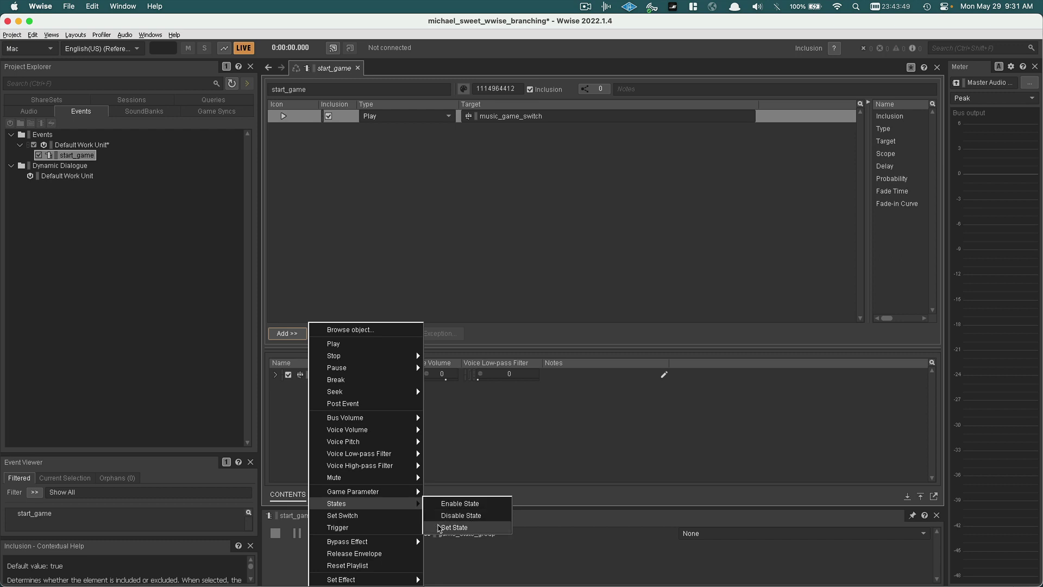
click(454, 526)
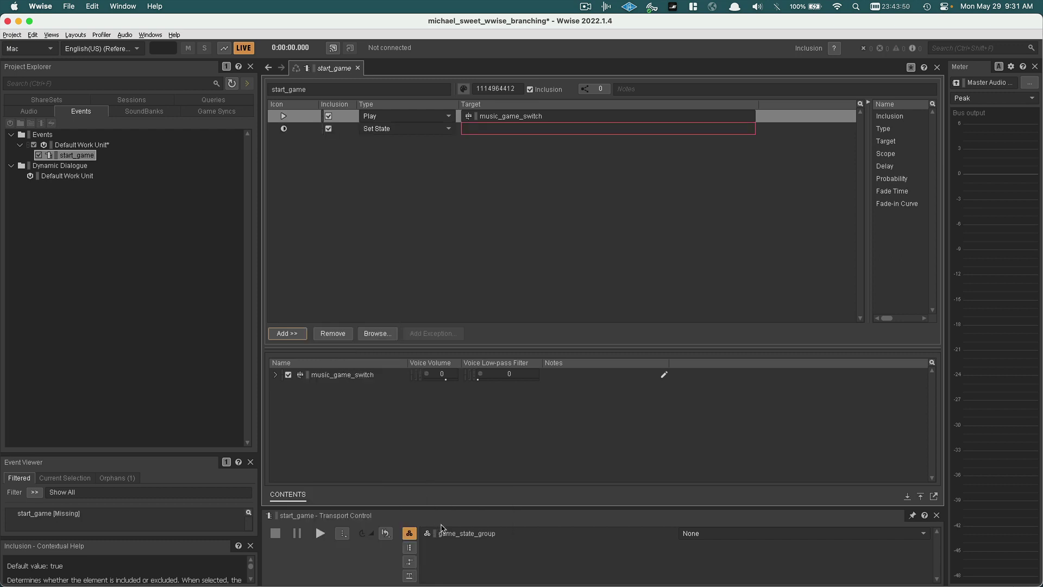
click(484, 133)
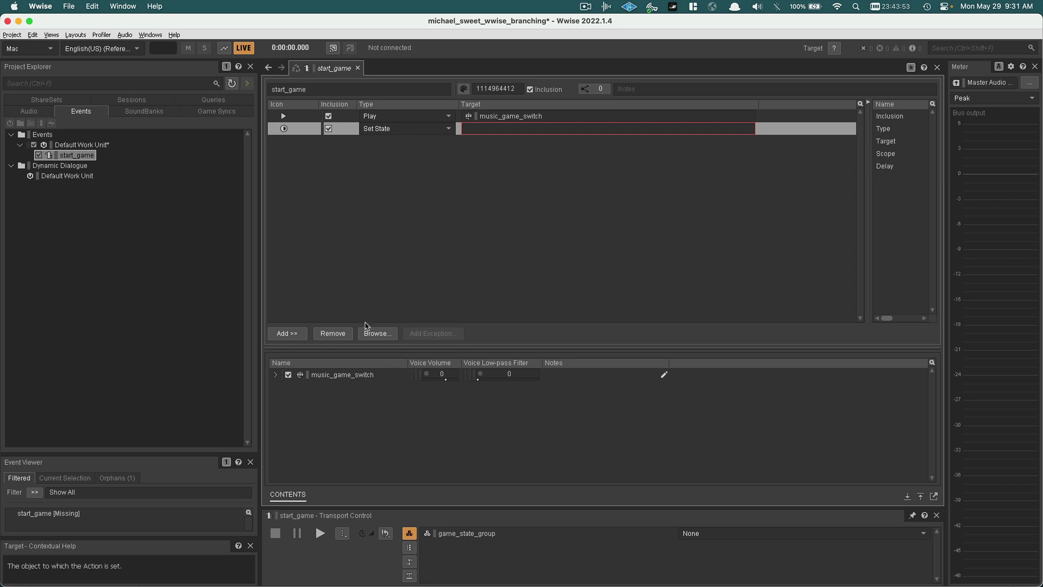
click(368, 333)
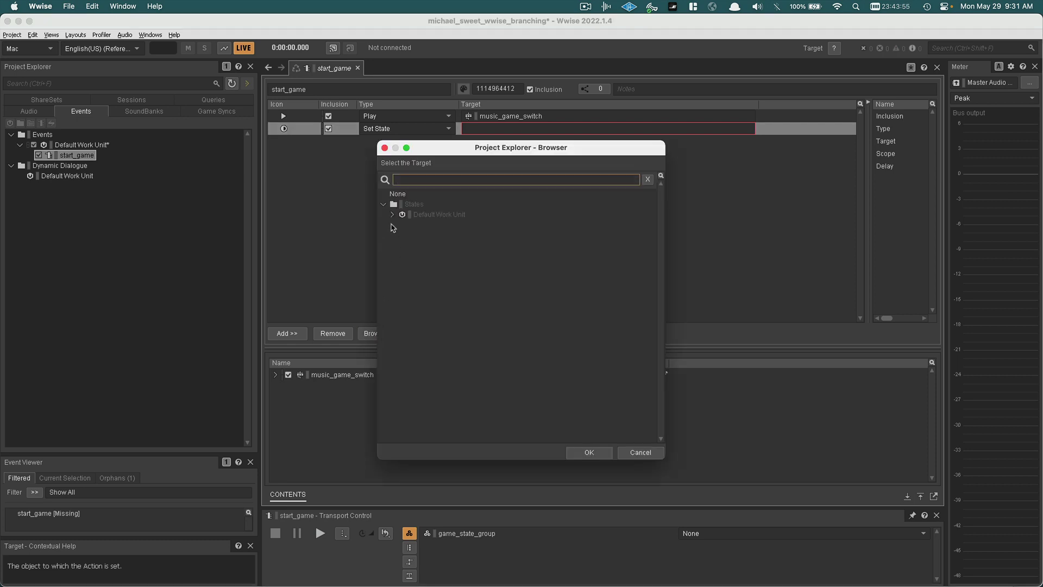
click(392, 214)
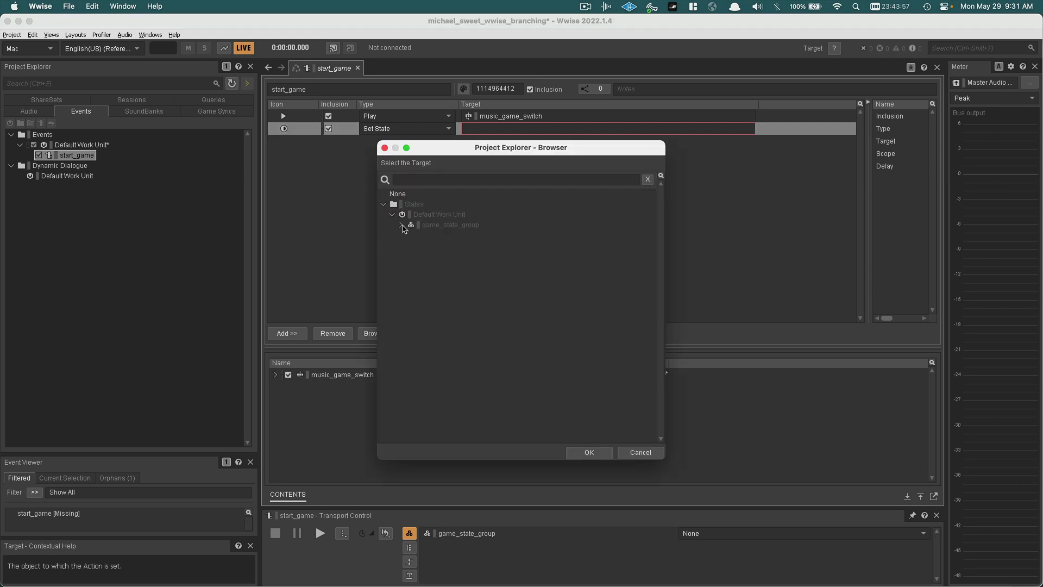
click(402, 225)
double_click(441, 257)
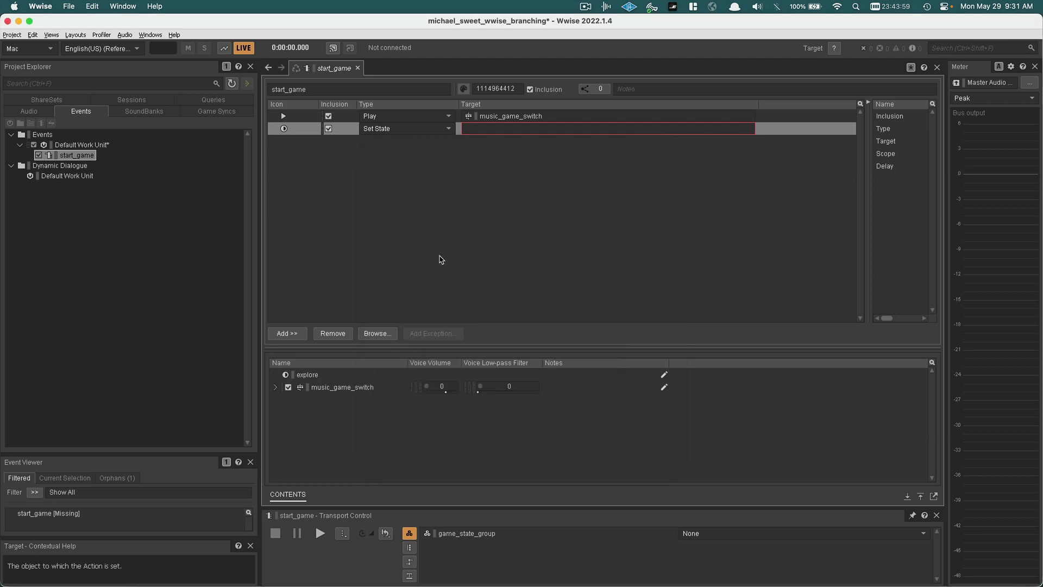
click(437, 261)
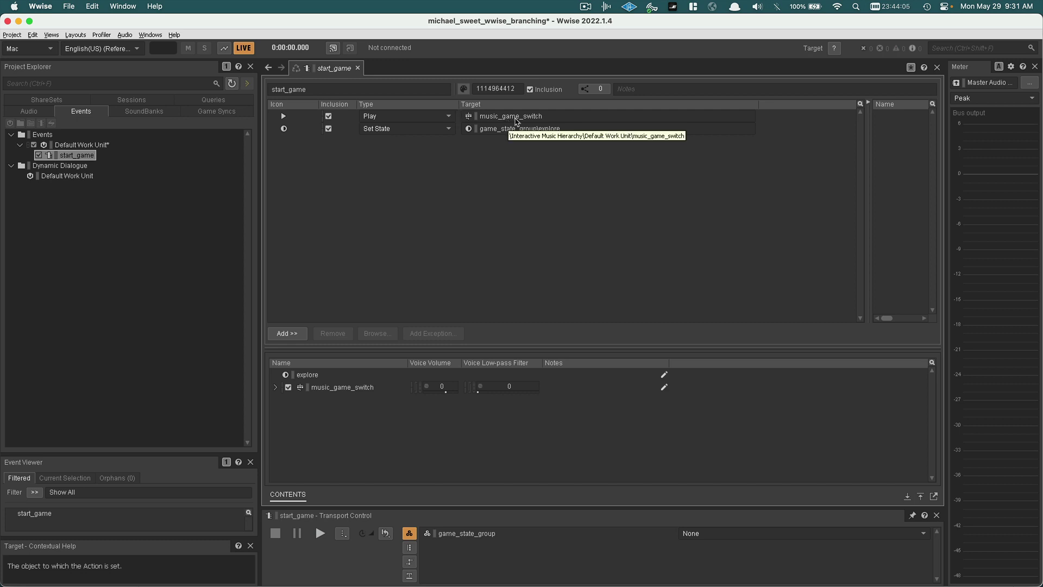
click(784, 120)
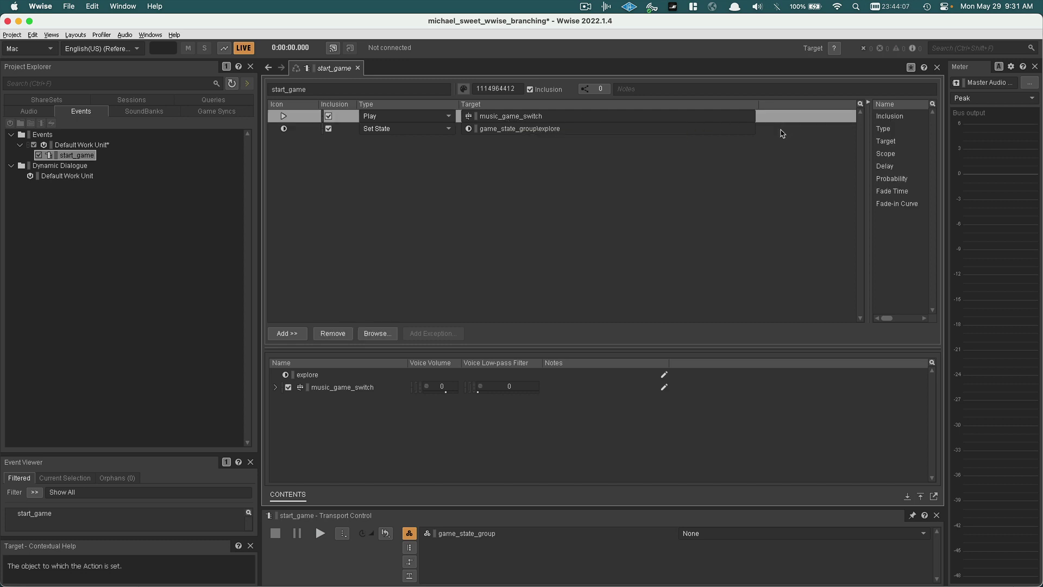
- Create a Set State event named set_state_chase in the Default Work Unit of the Events folder
click(782, 135)
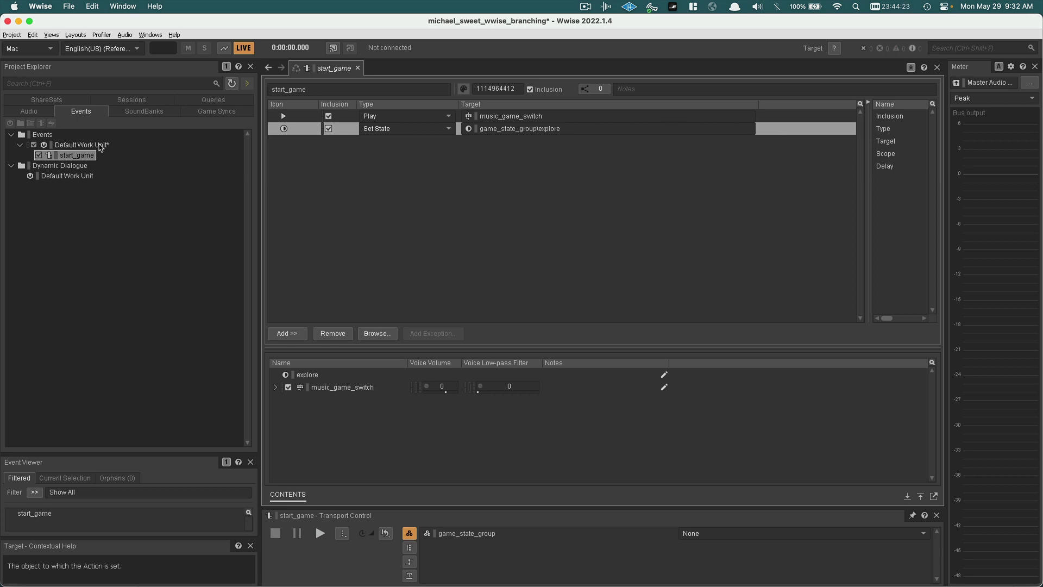
click(100, 147)
right_click(100, 147)
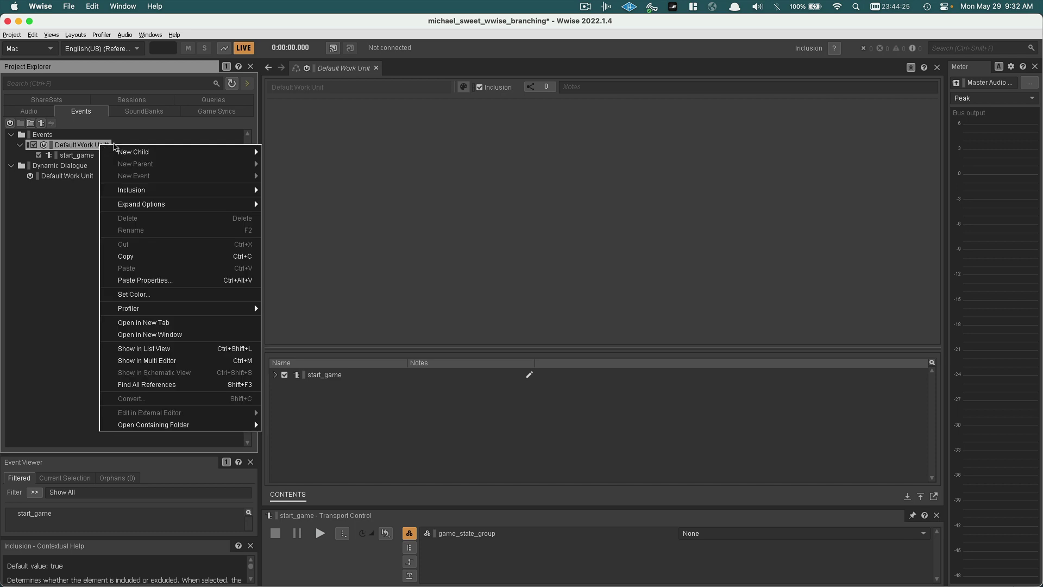
mouse_move(135, 151)
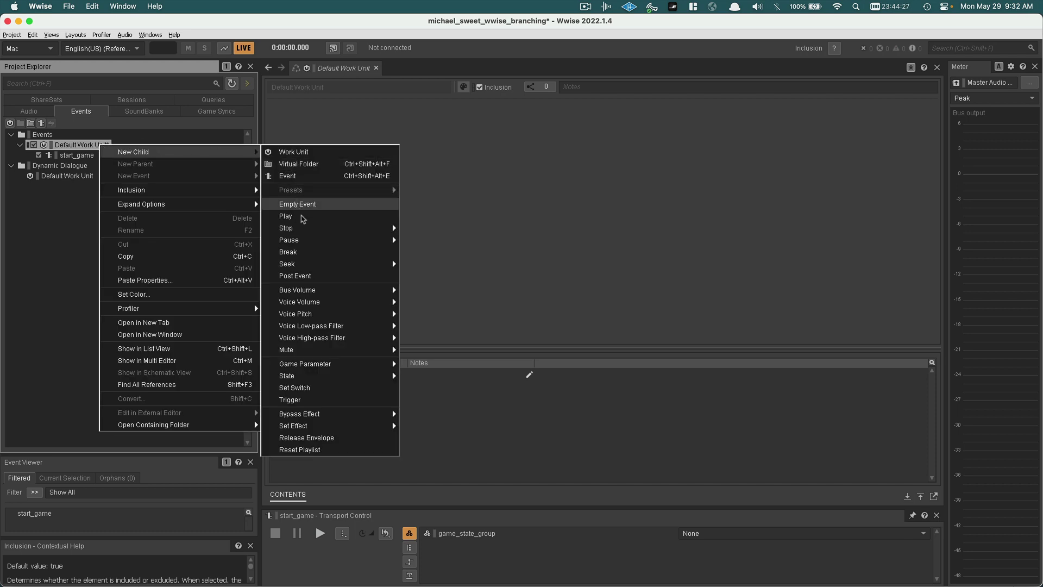
mouse_move(303, 227)
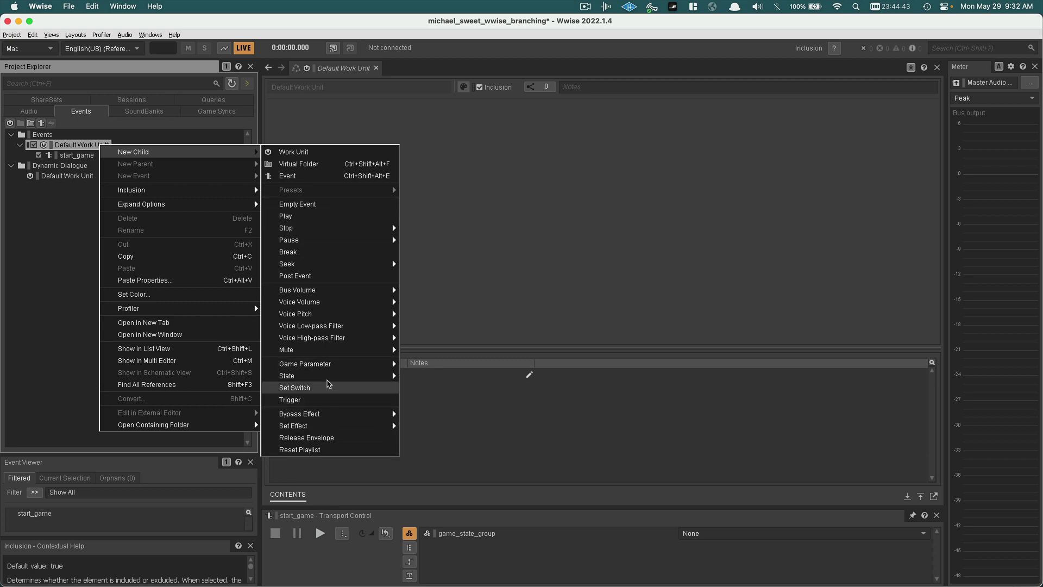
mouse_move(329, 377)
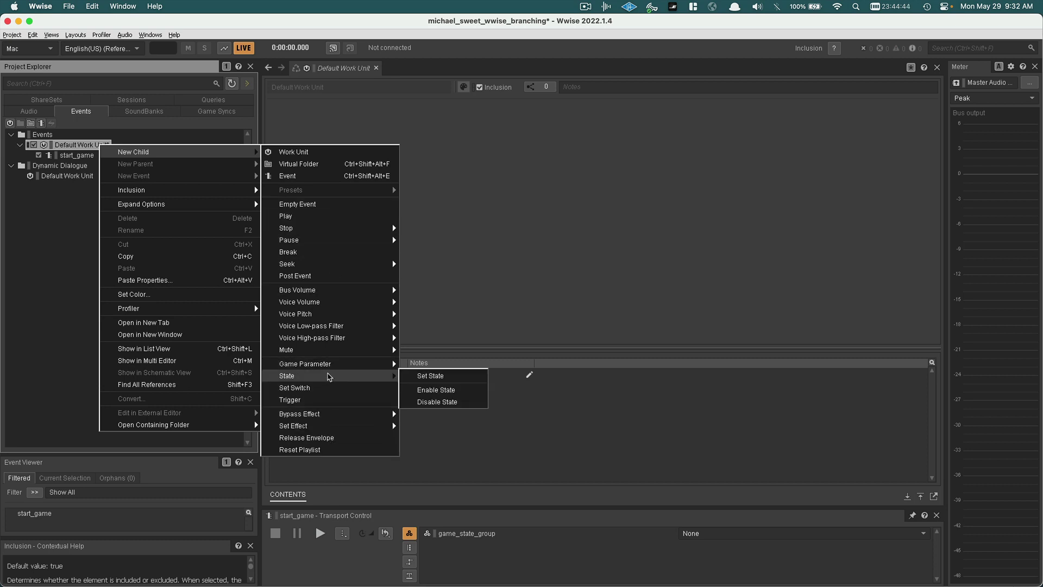
click(432, 376)
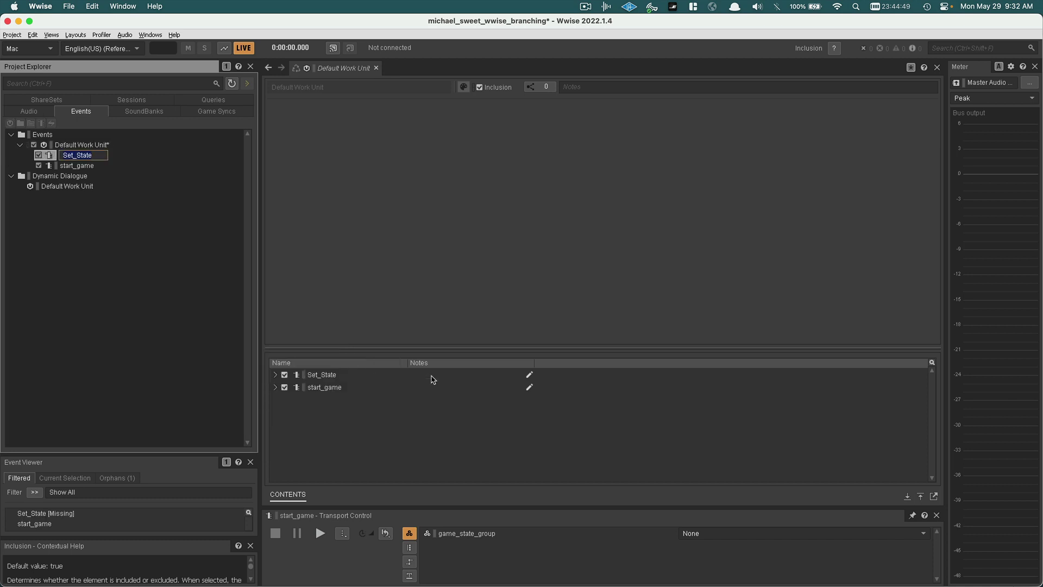
text(set_state_chase)
key(Return)
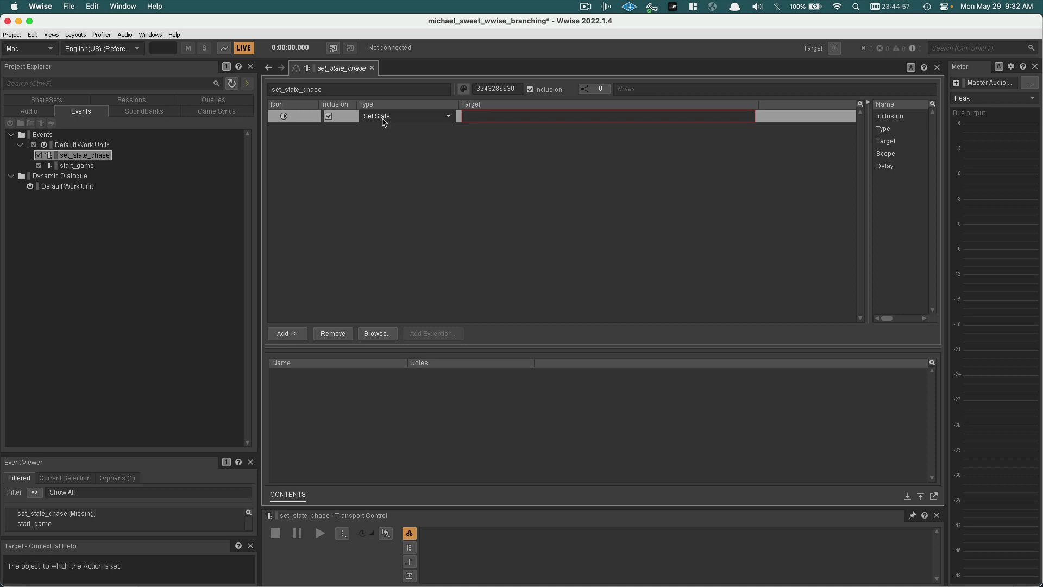
- Target the set_state_chase action at the chase state of game_state_group and compare the event with start_game
click(377, 333)
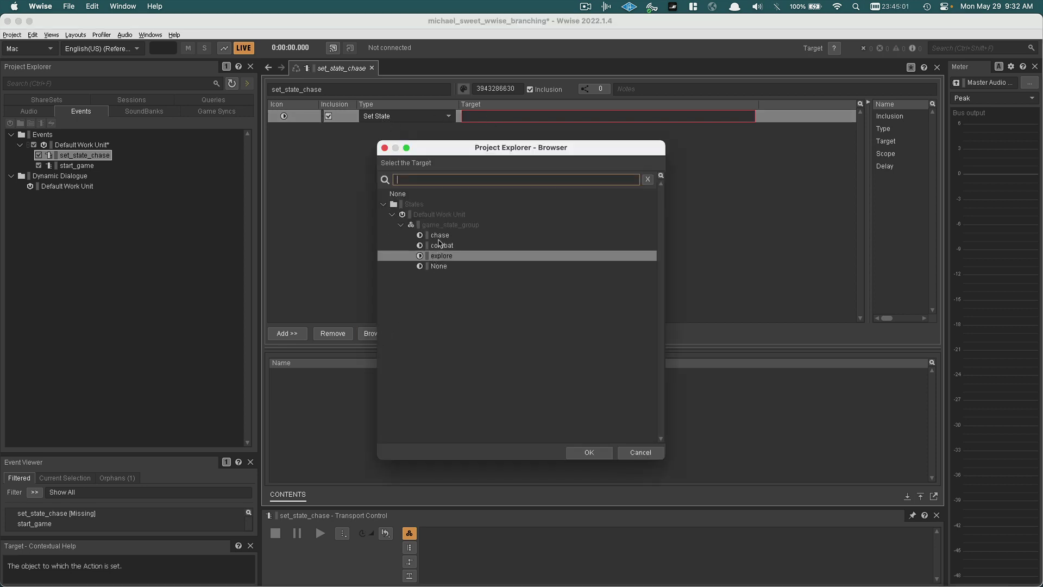
double_click(439, 237)
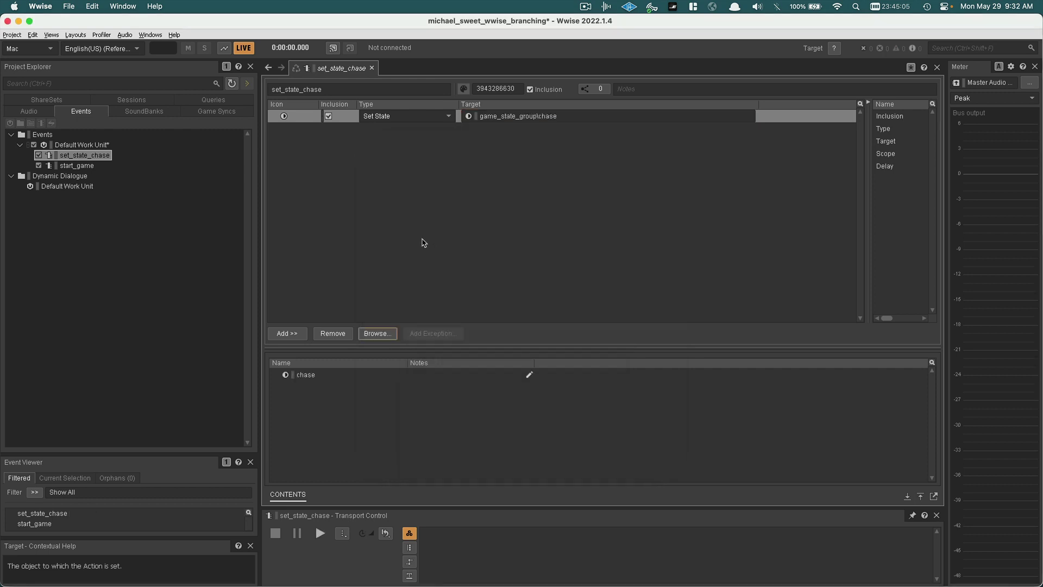
click(83, 166)
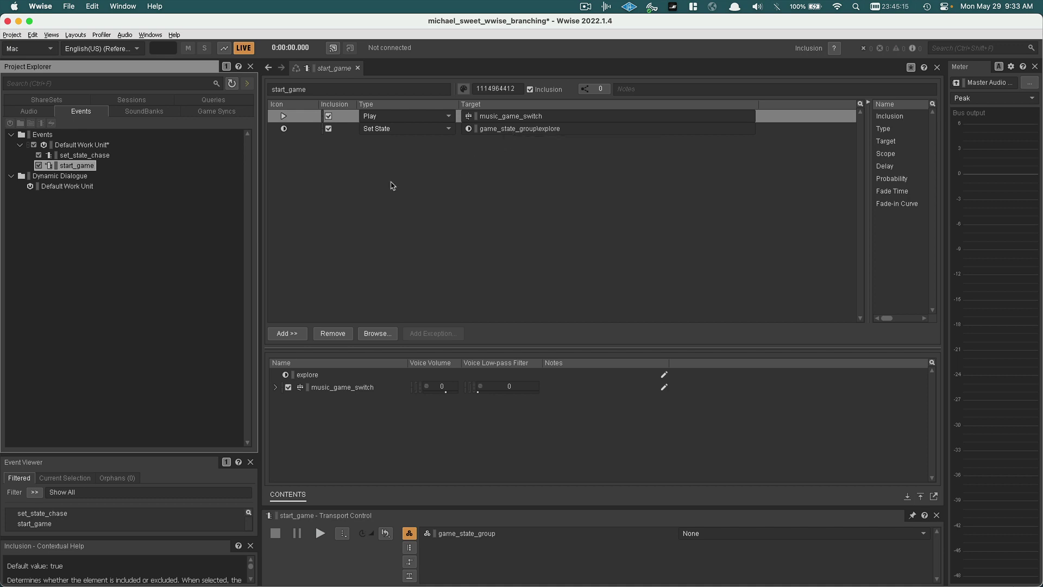
click(94, 156)
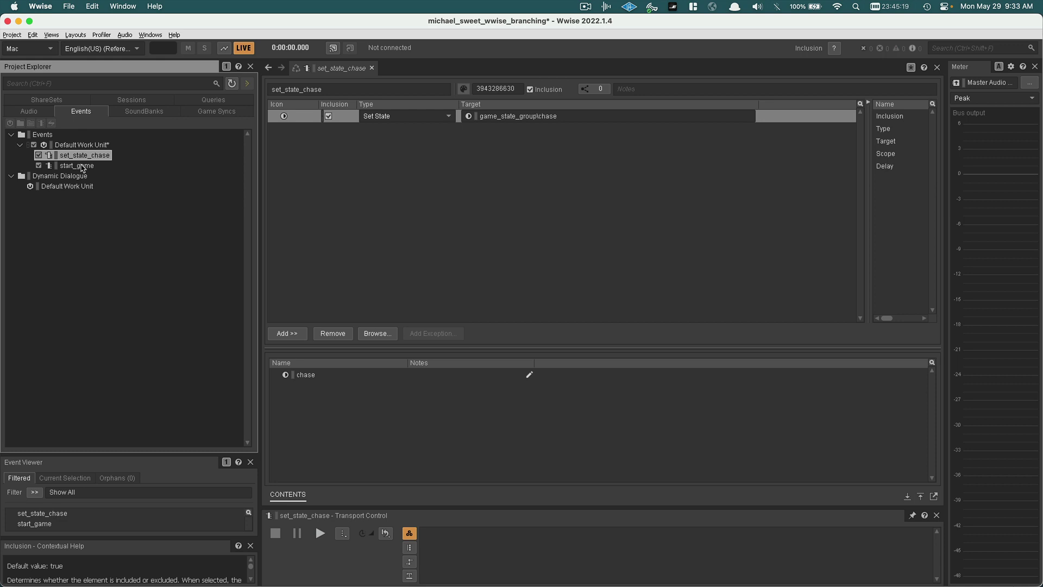
- Add a second Set State action without a target to the set_state_chase event and delete it again
click(287, 333)
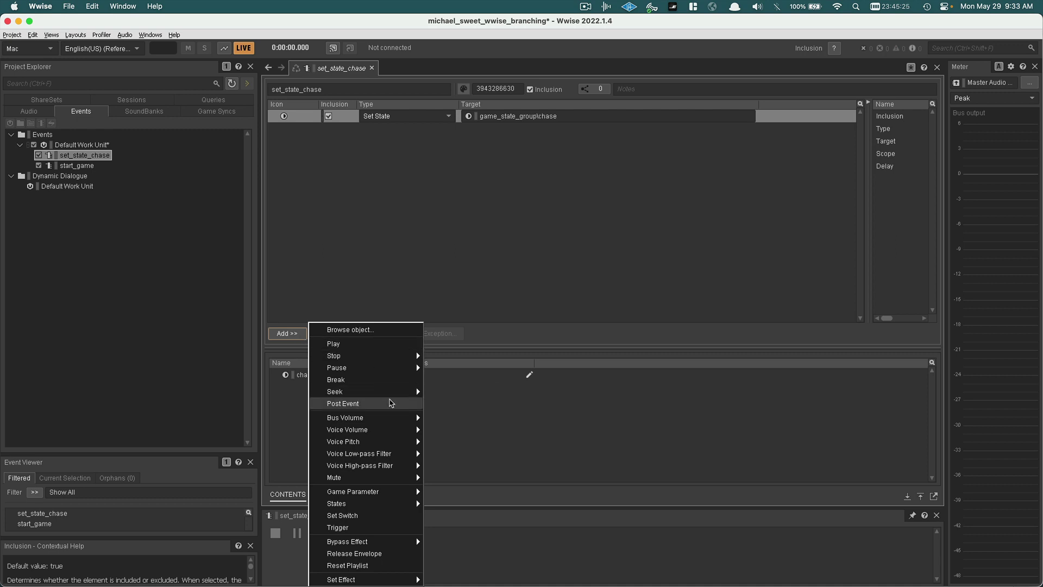
mouse_move(349, 505)
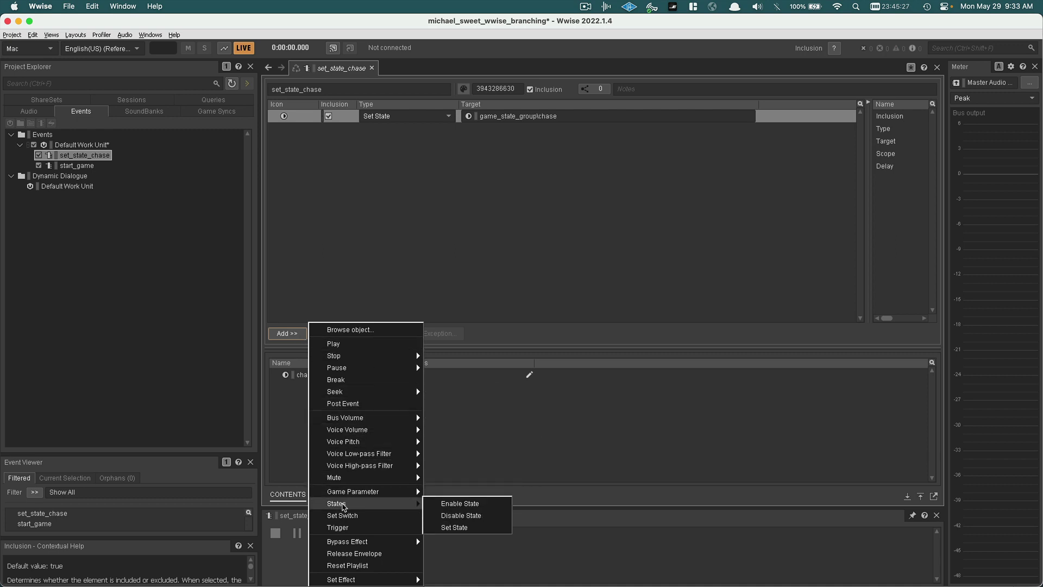
click(471, 525)
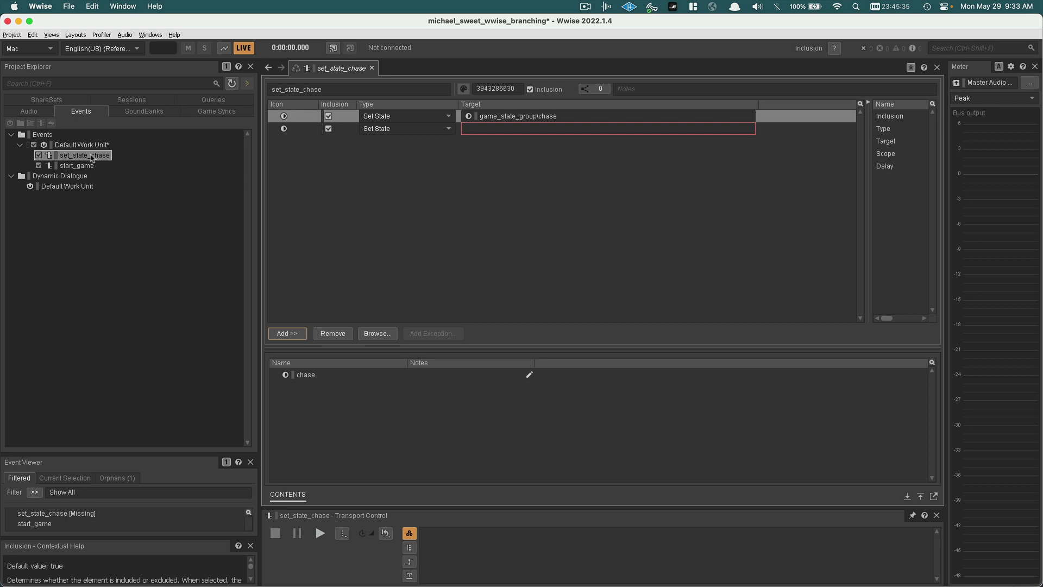
click(308, 133)
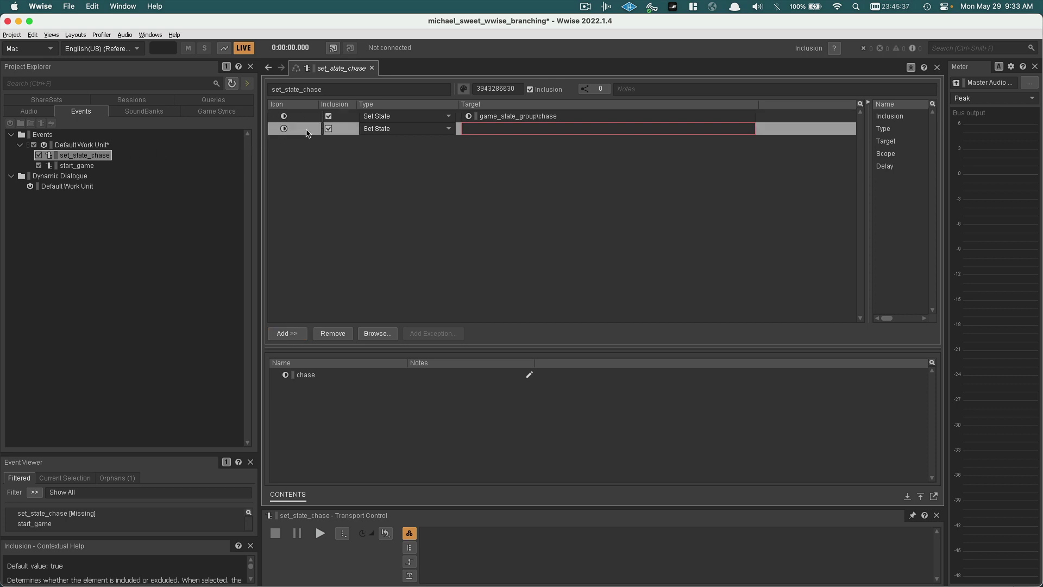
right_click(308, 133)
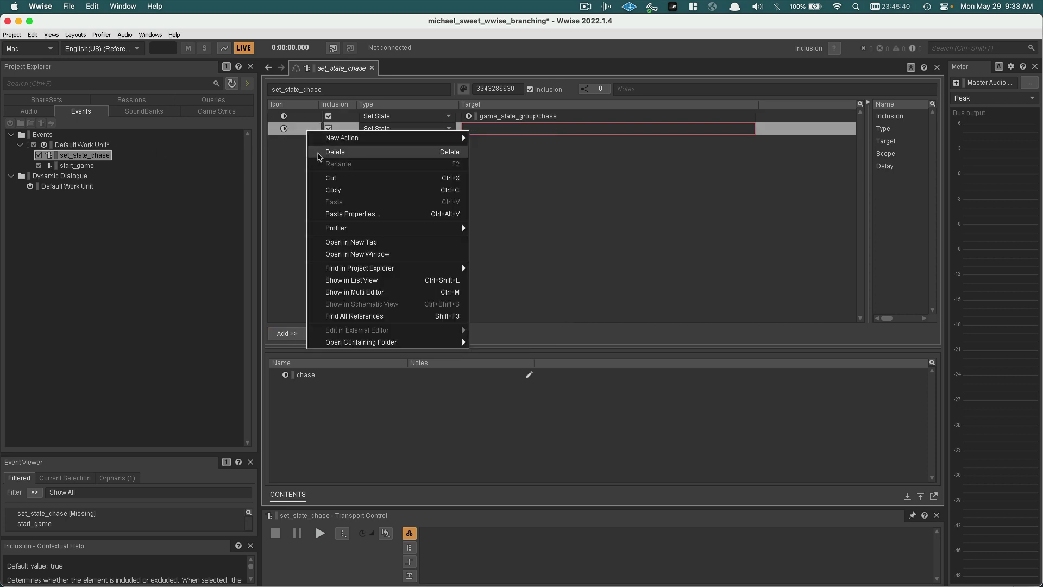
click(319, 153)
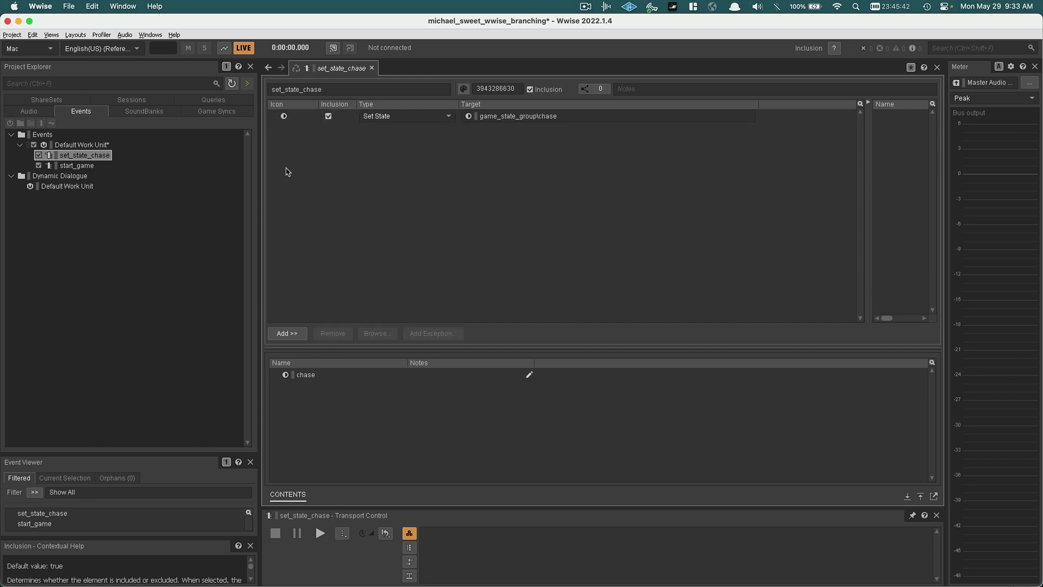
- Create another Set State event in the Events Default Work Unit and name it set_state_explore
click(74, 145)
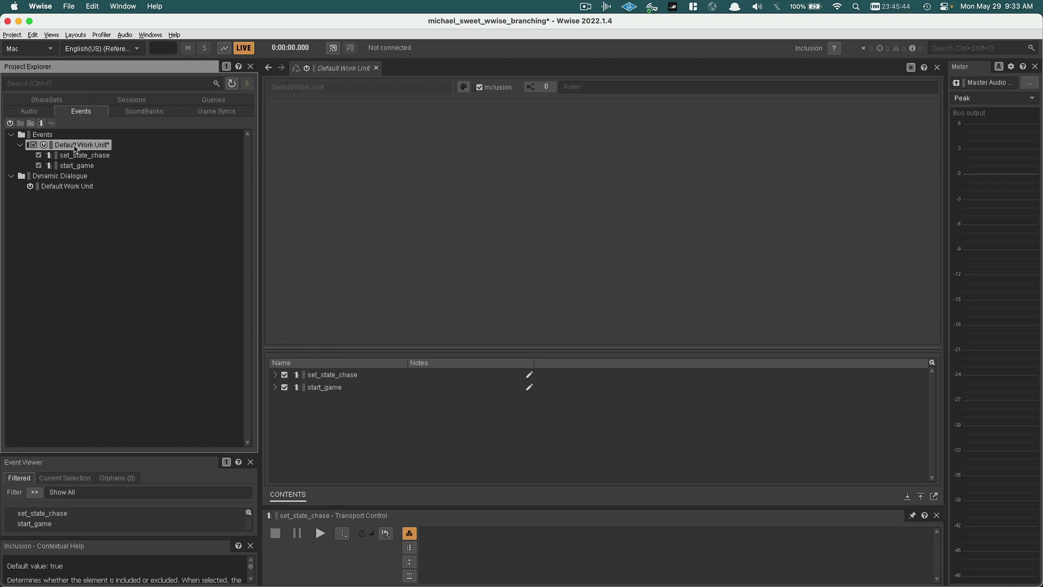
right_click(76, 149)
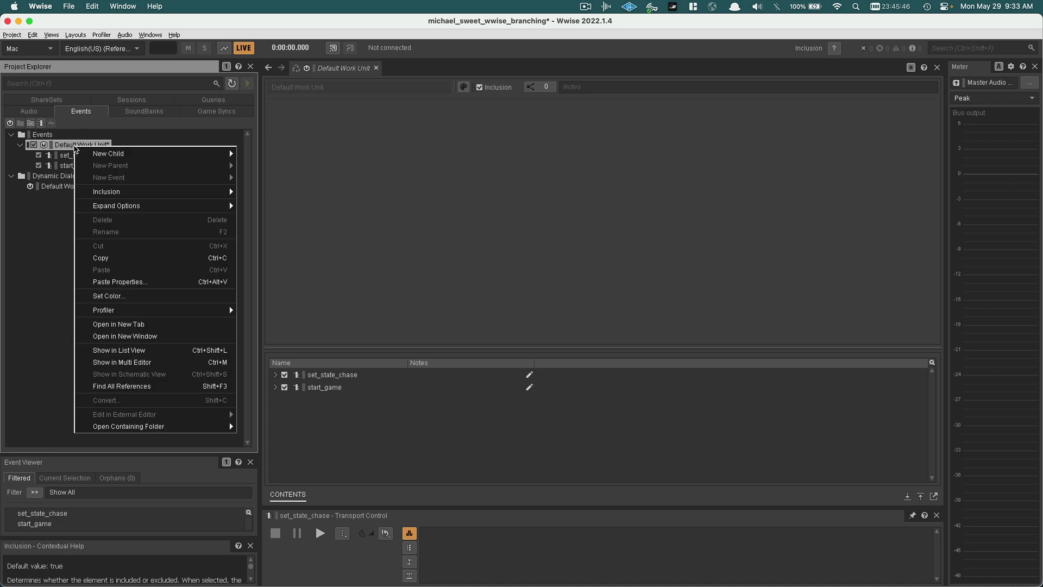
mouse_move(109, 154)
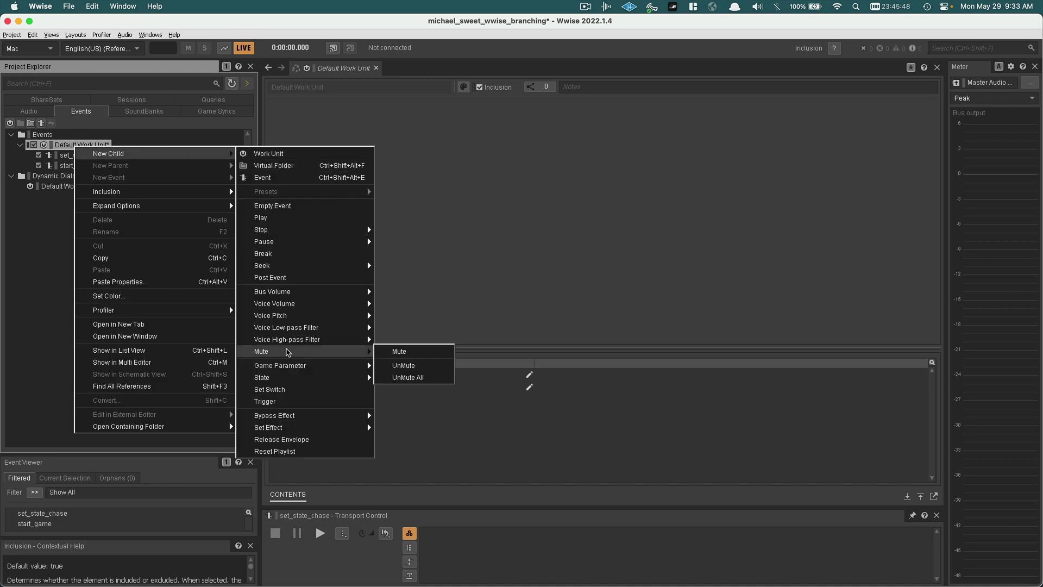
mouse_move(285, 377)
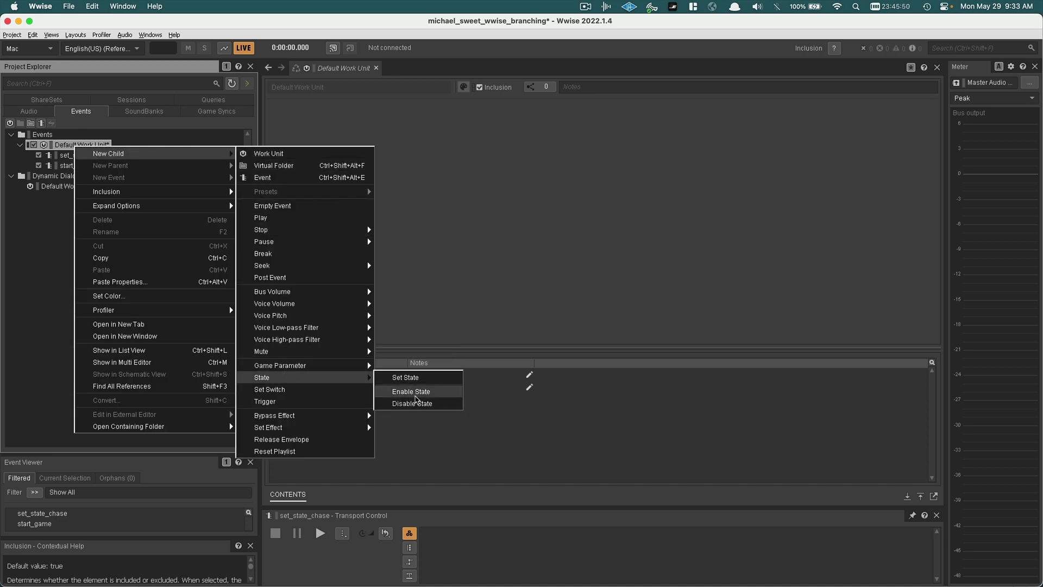
click(417, 377)
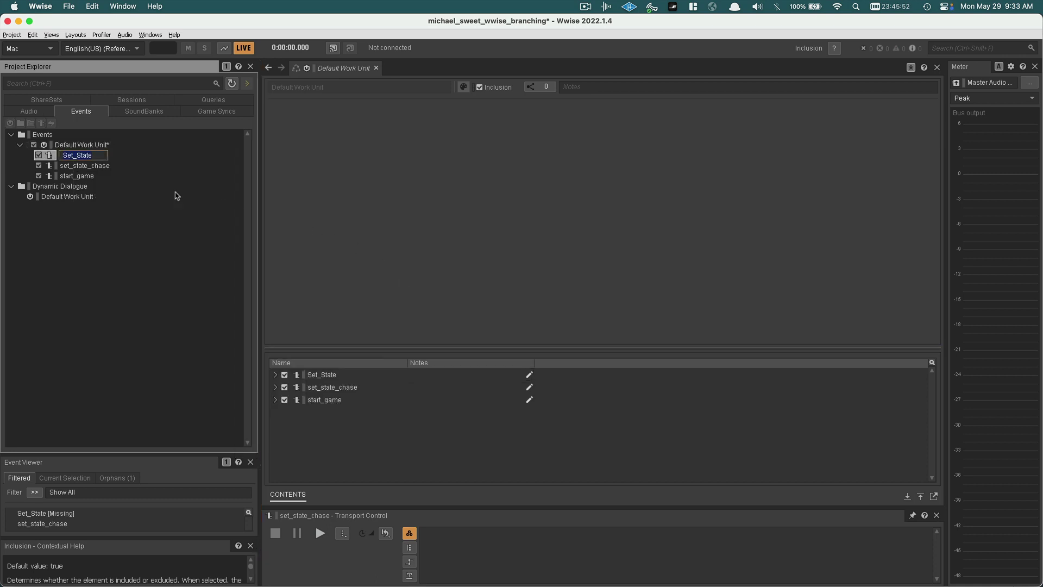
text(set_state_exploe)
key(BackSpace)
text(re)
key(Return)
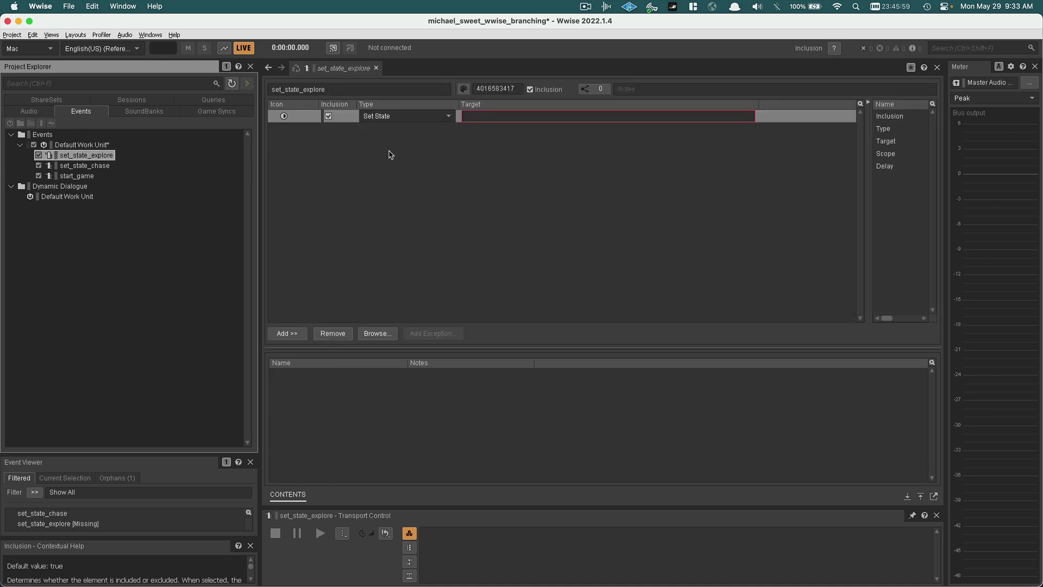
- Target the set_state_explore action at the explore state of game_state_group and compare the event with set_state_chase
click(473, 119)
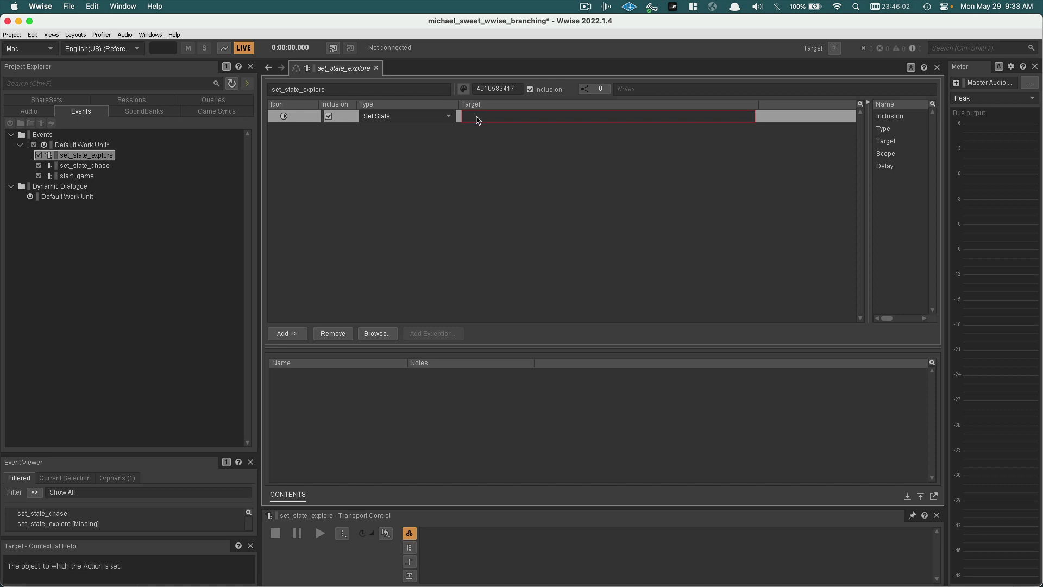
click(388, 334)
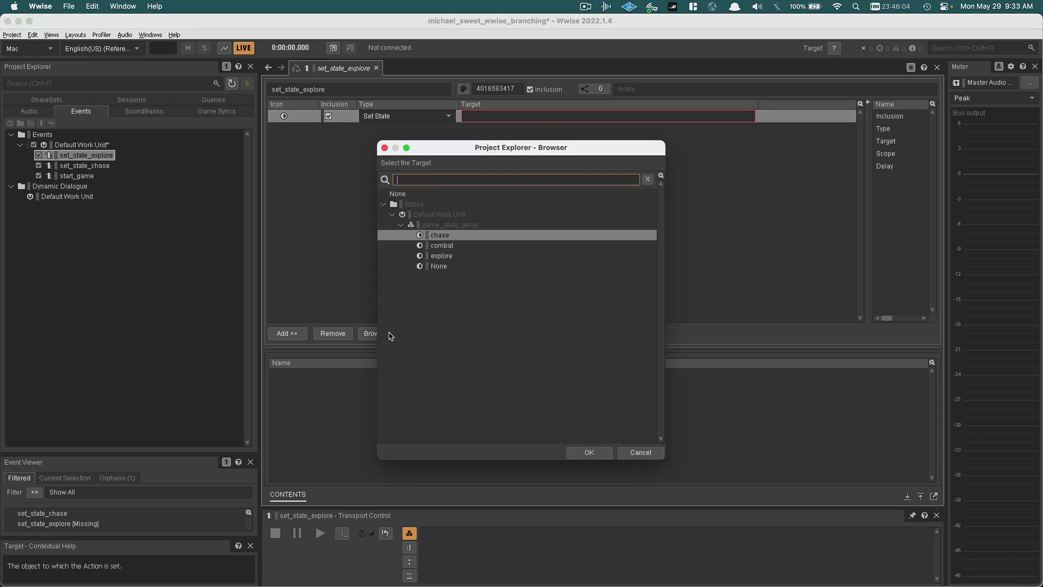
double_click(448, 258)
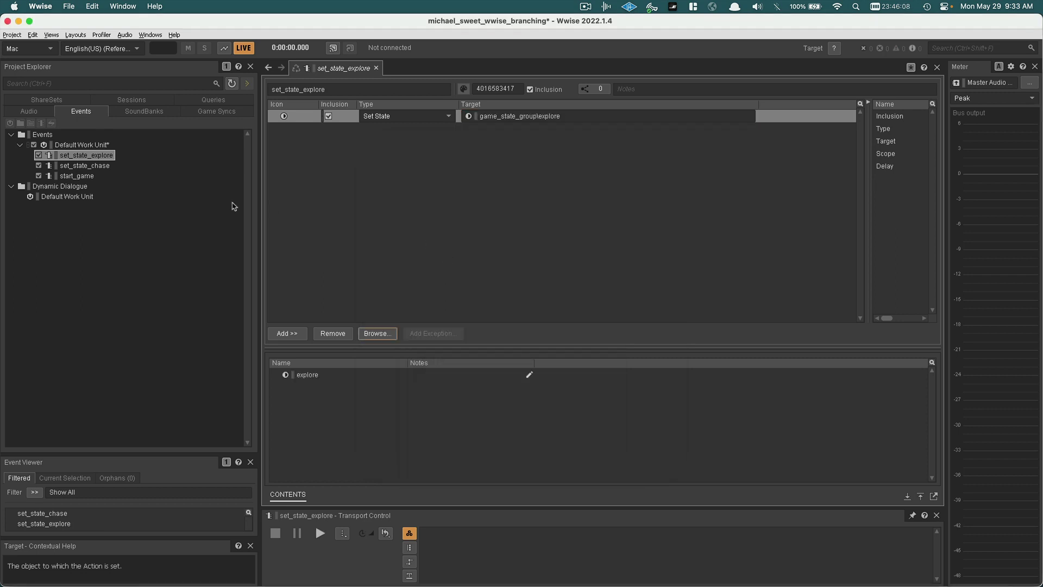
click(98, 166)
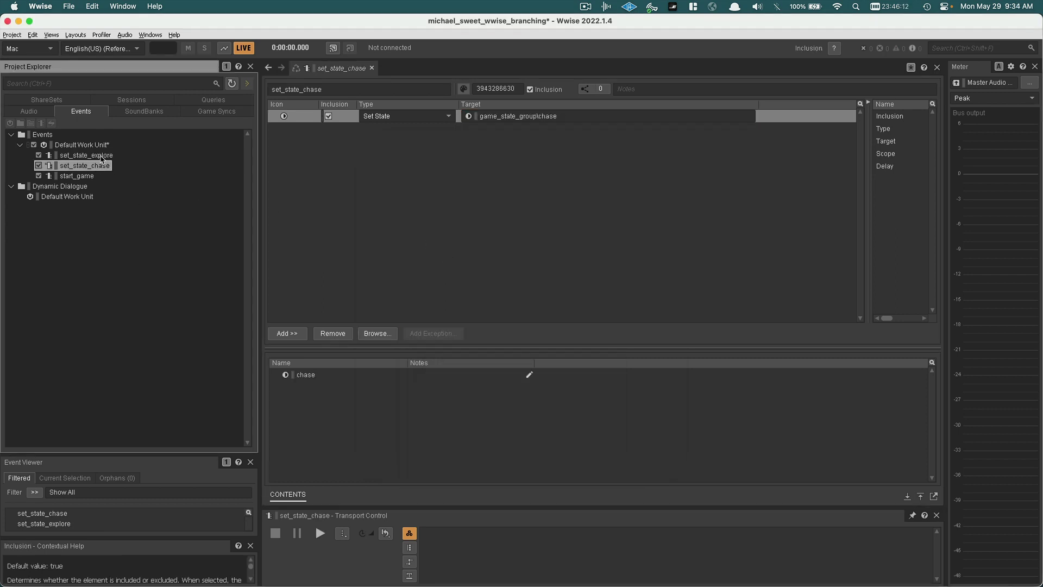
click(101, 157)
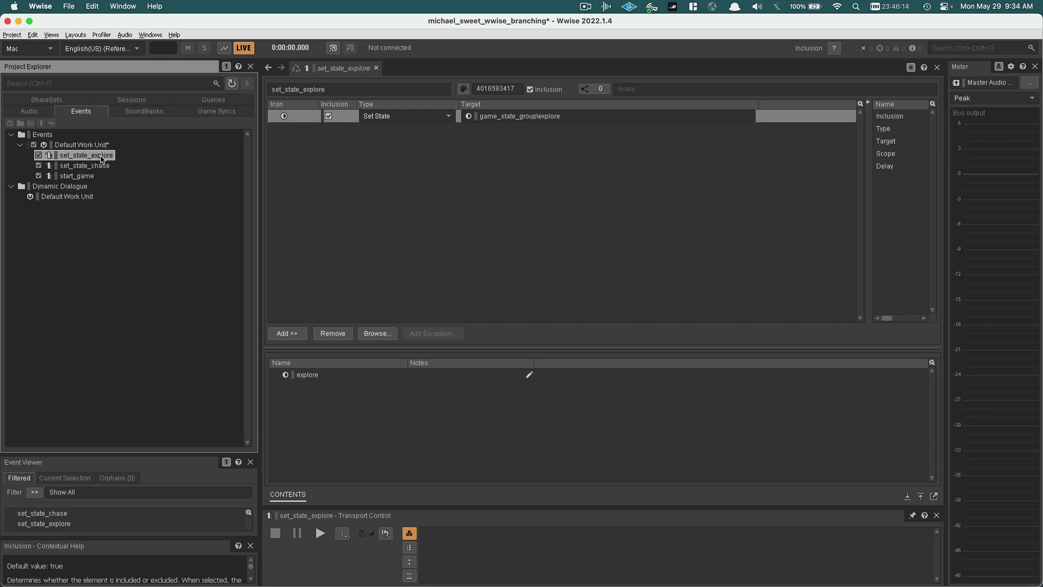
- Create a third Set State event named set_state_fight in the Events Default Work Unit
right_click(100, 147)
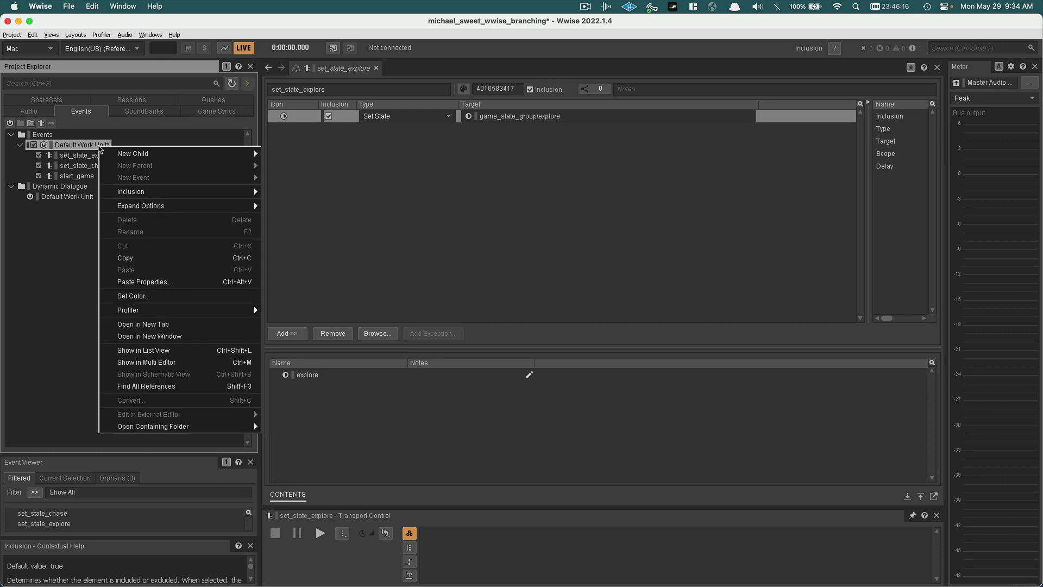
mouse_move(135, 153)
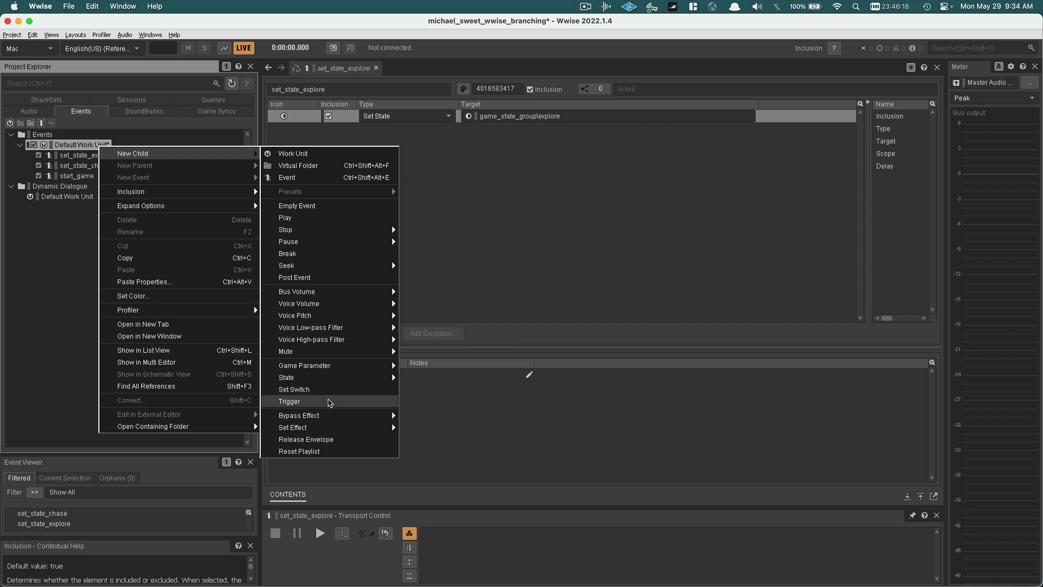
mouse_move(324, 383)
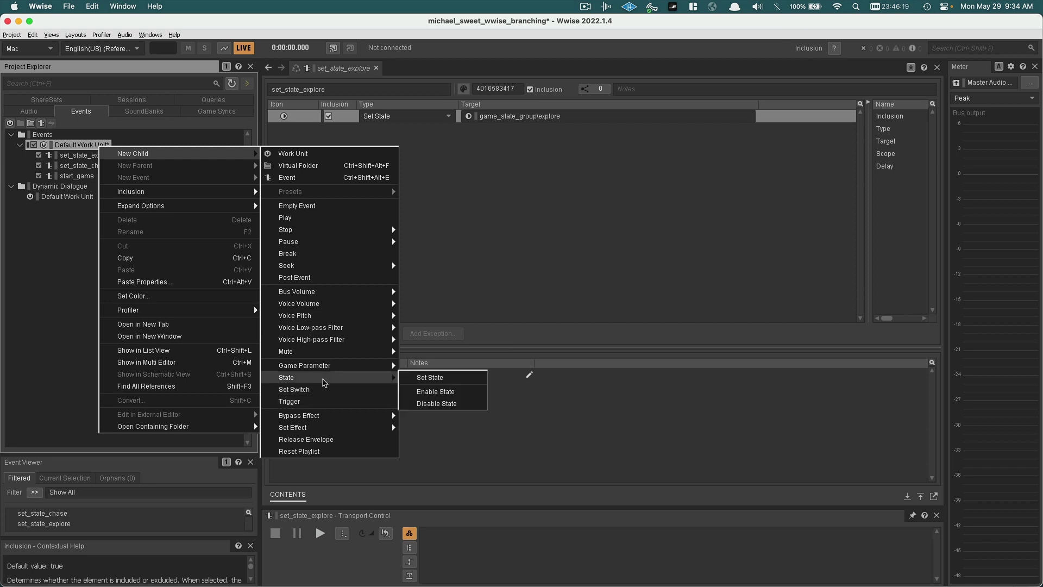
click(424, 378)
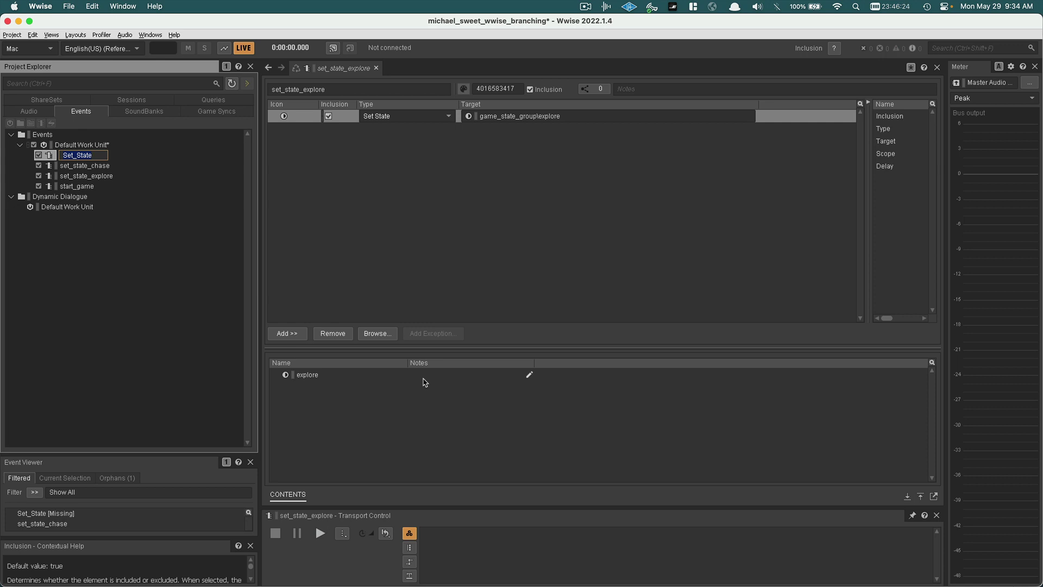
text(set_state_fight)
key(Return)
- Target the set_state_fight event's Set State action at the combat state of game_state_group
click(399, 129)
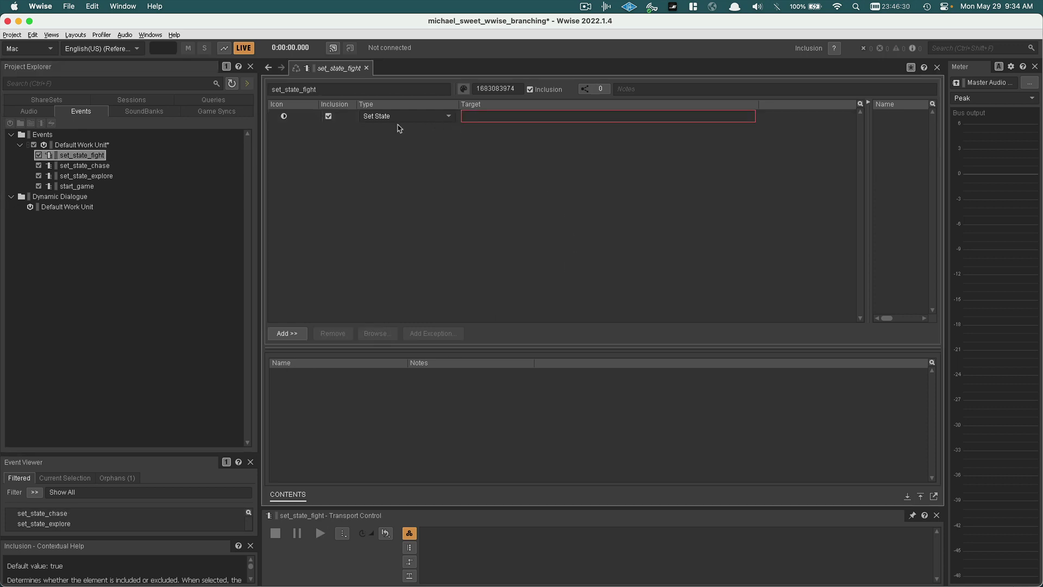
click(496, 119)
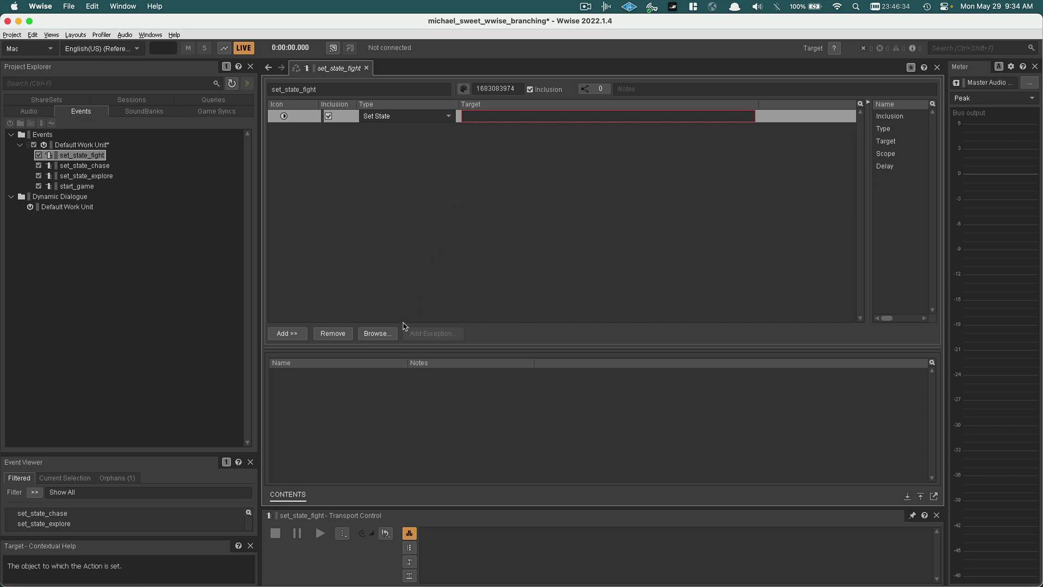
click(388, 333)
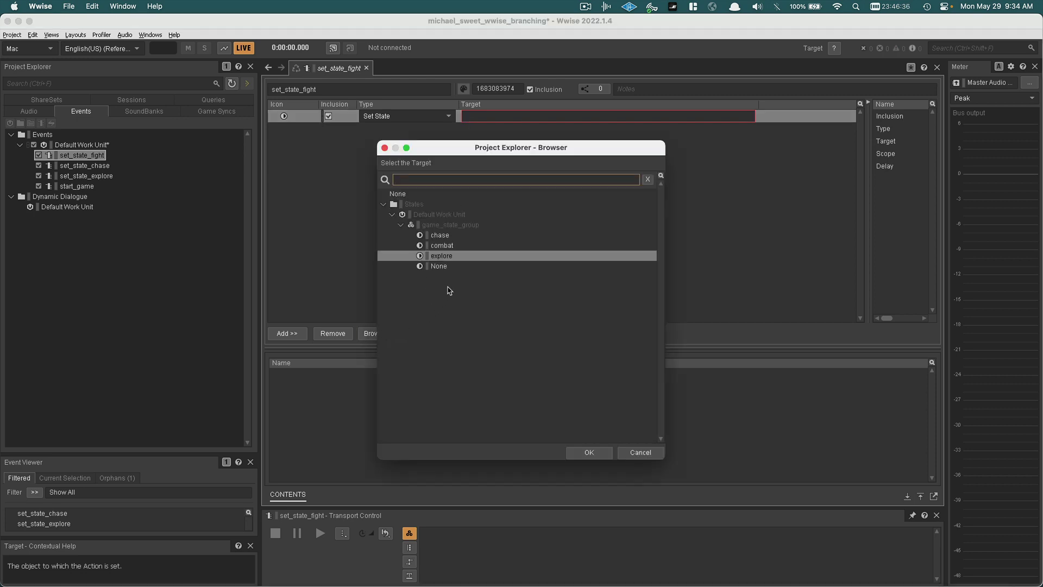
double_click(451, 245)
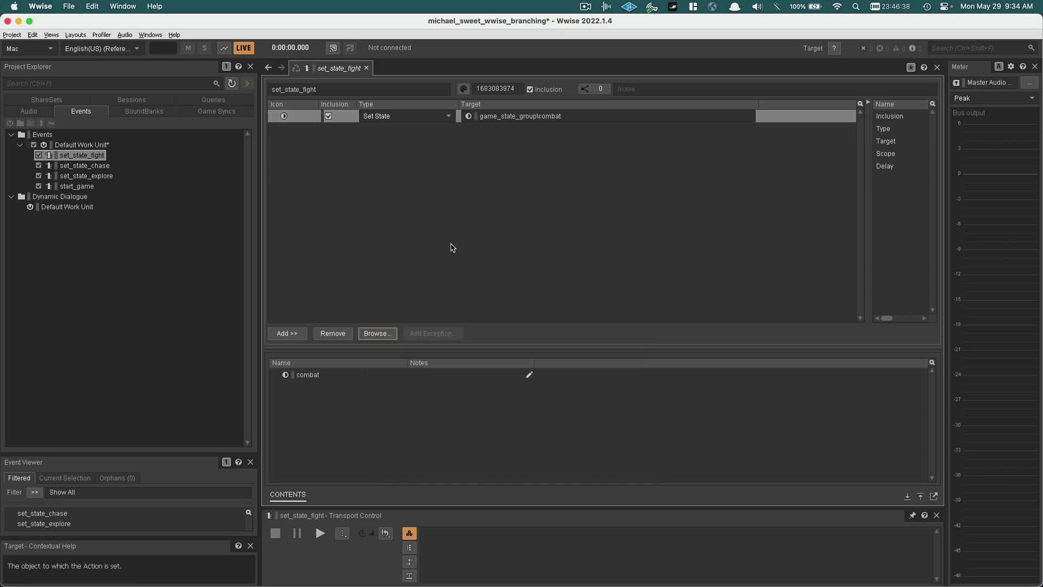
- Rename the set_state_fight event as set_state_combat and review it alongside the other set_state events
click(101, 157)
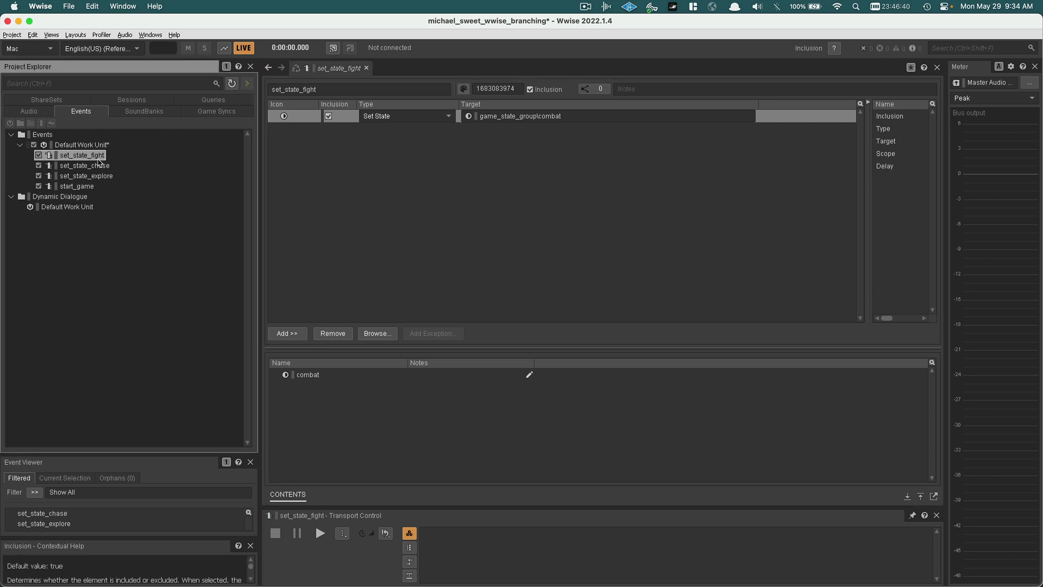
click(100, 156)
text(t)
key(BackSpace)
key(BackSpace)
text(comba)
key(Return)
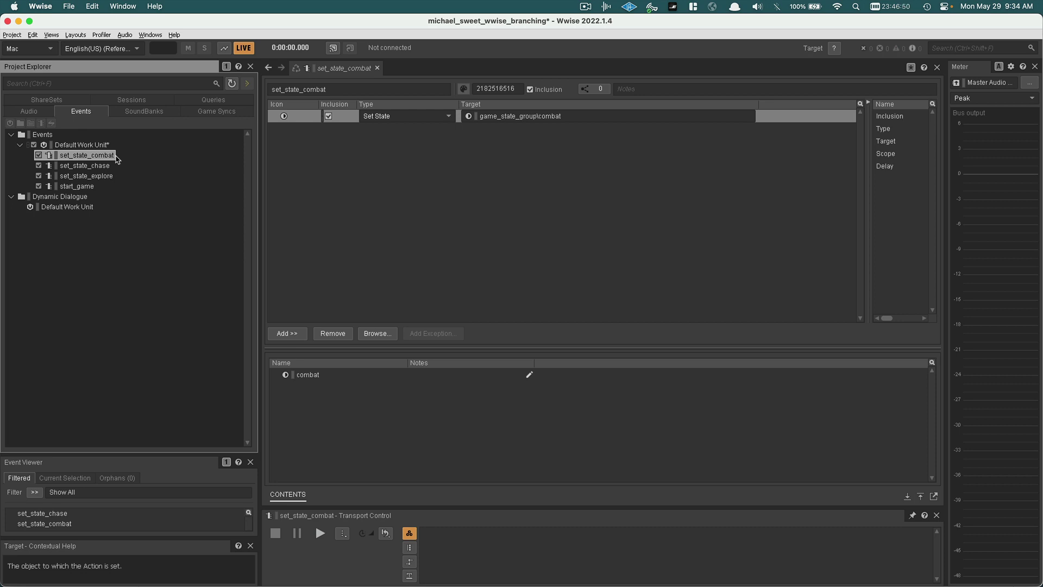
click(98, 167)
key(Down)
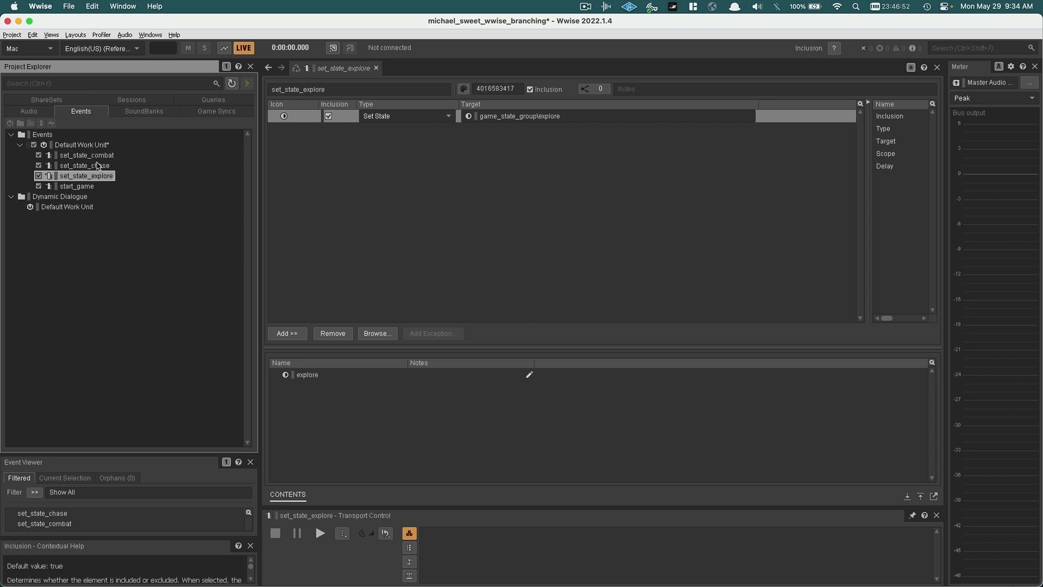
key(Up)
click(100, 157)
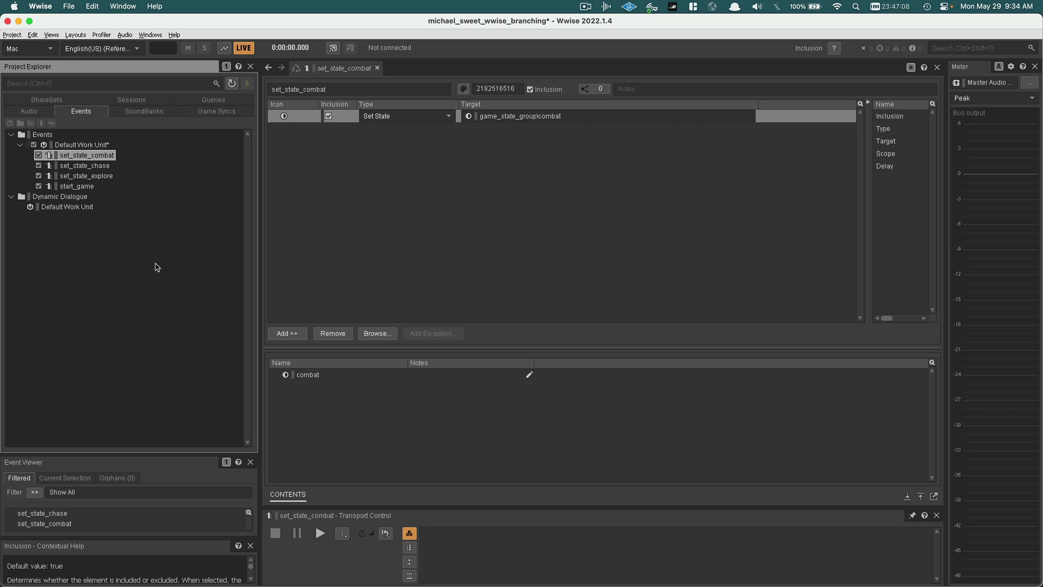
- Create a Trigger event in the Events Default Work Unit, check the existing trigger names, and name the event stinger_encounter
right_click(74, 148)
mouse_move(80, 152)
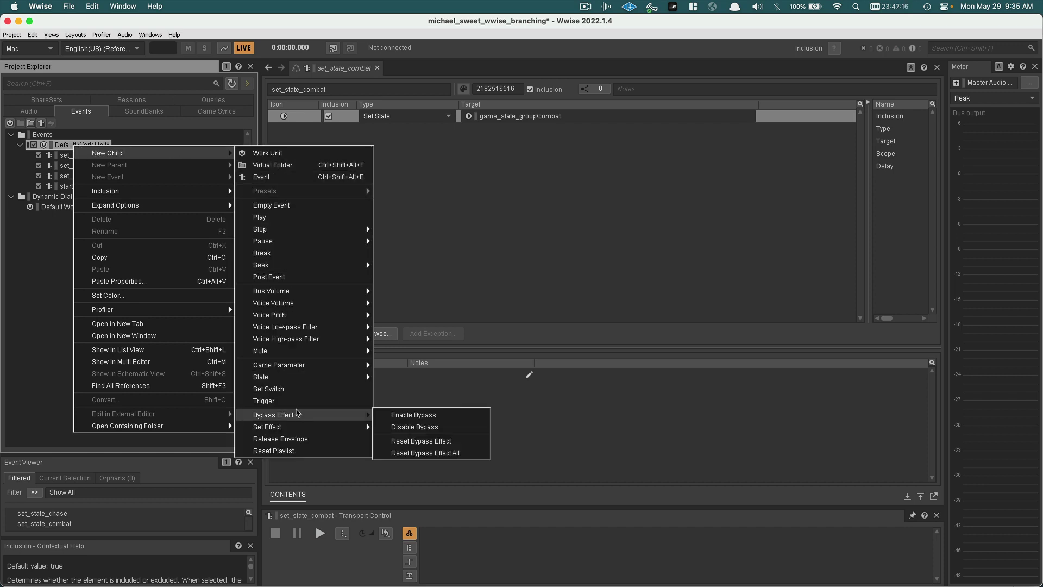
click(264, 400)
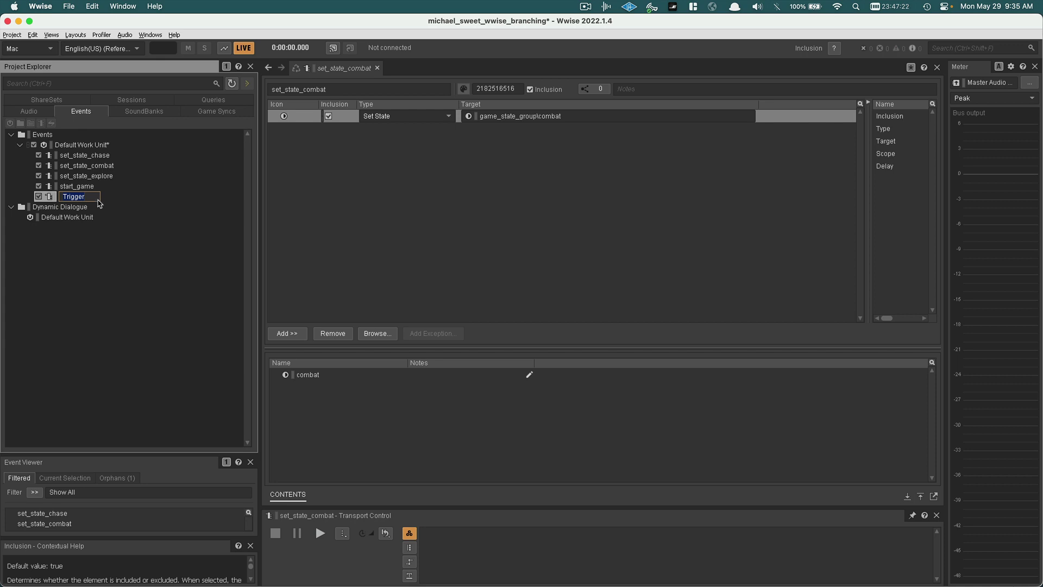
click(218, 113)
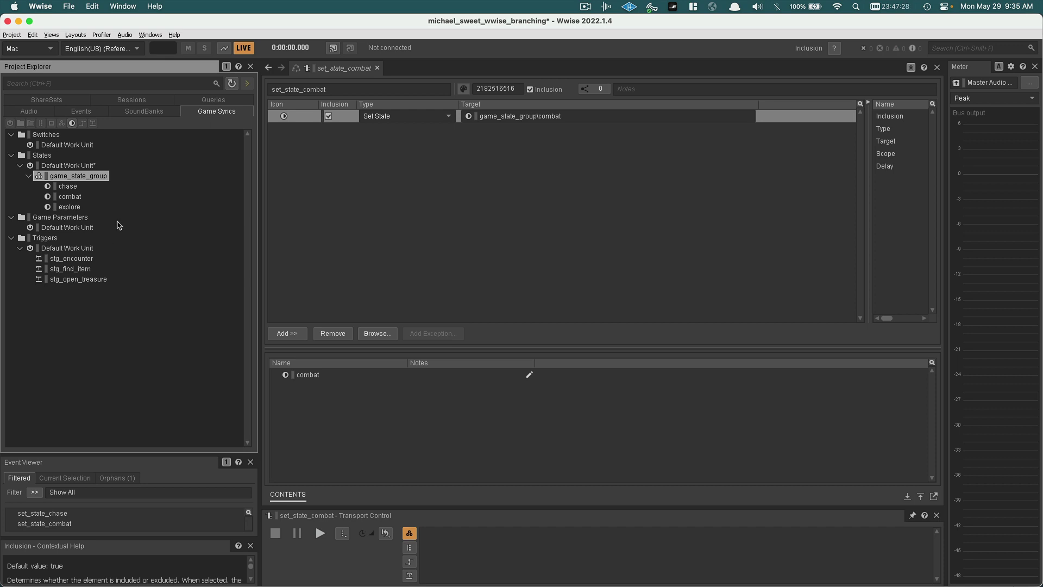
click(89, 112)
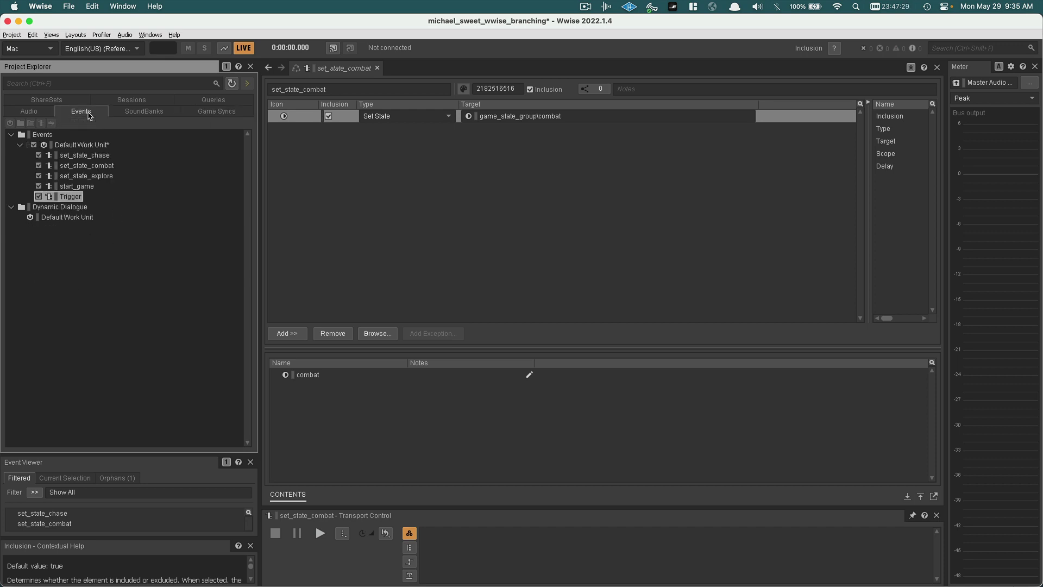
click(70, 196)
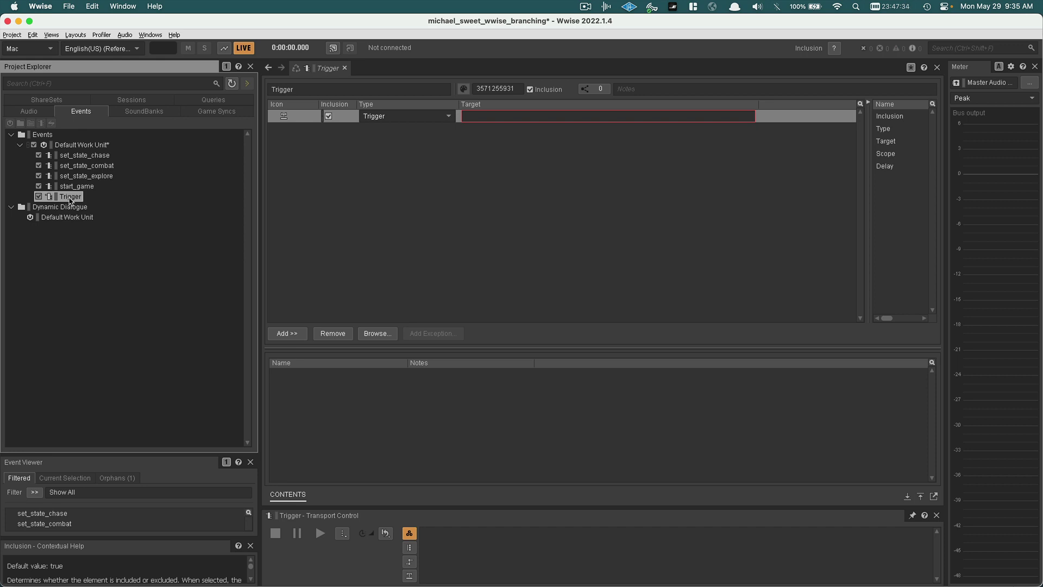
click(70, 199)
text(stinger_encounter)
key(Return)
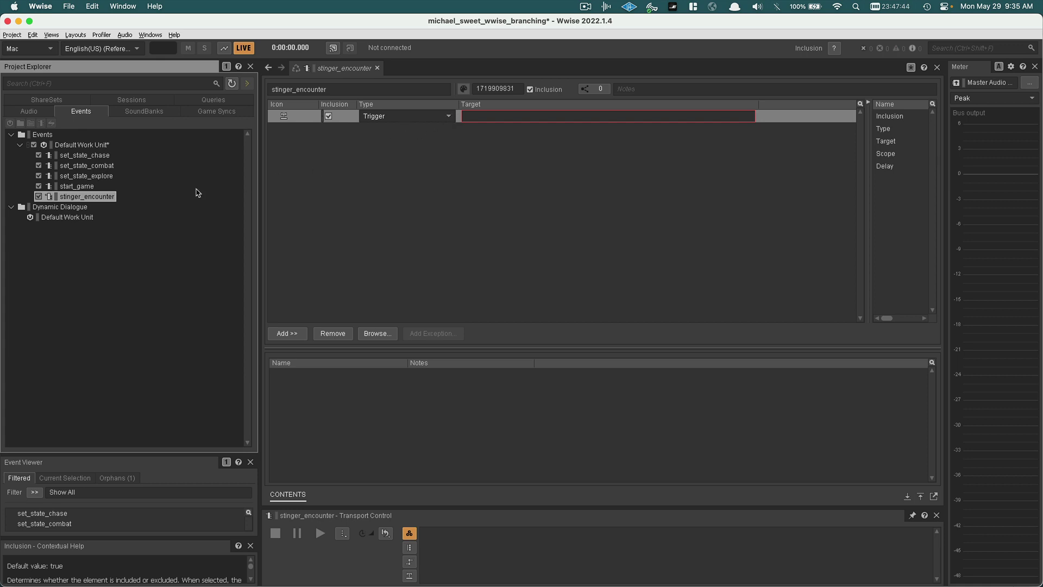
- Target the stinger_encounter event's Trigger action at stg_encounter from the Triggers Default Work Unit
click(503, 116)
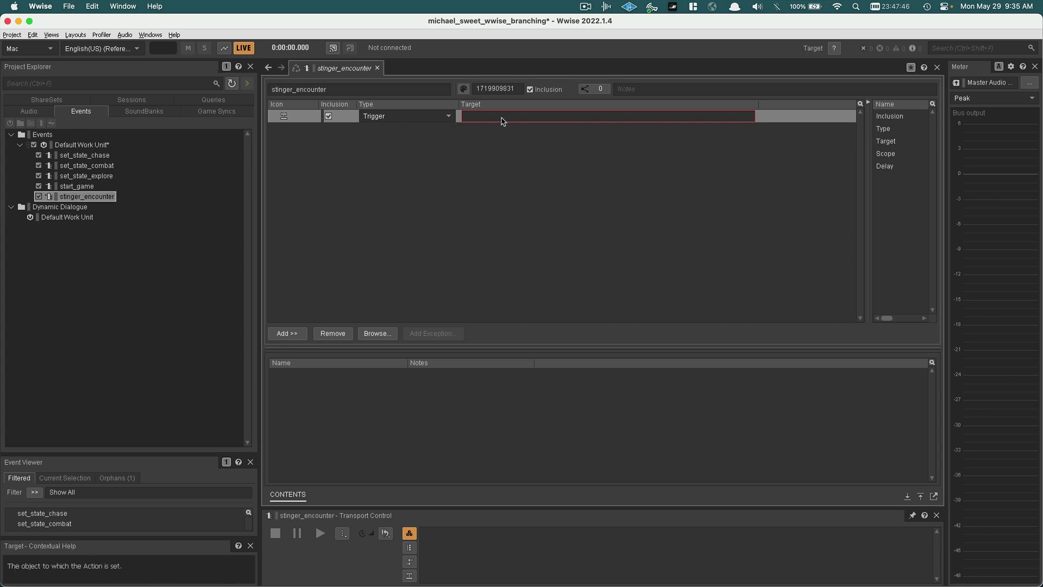
click(377, 333)
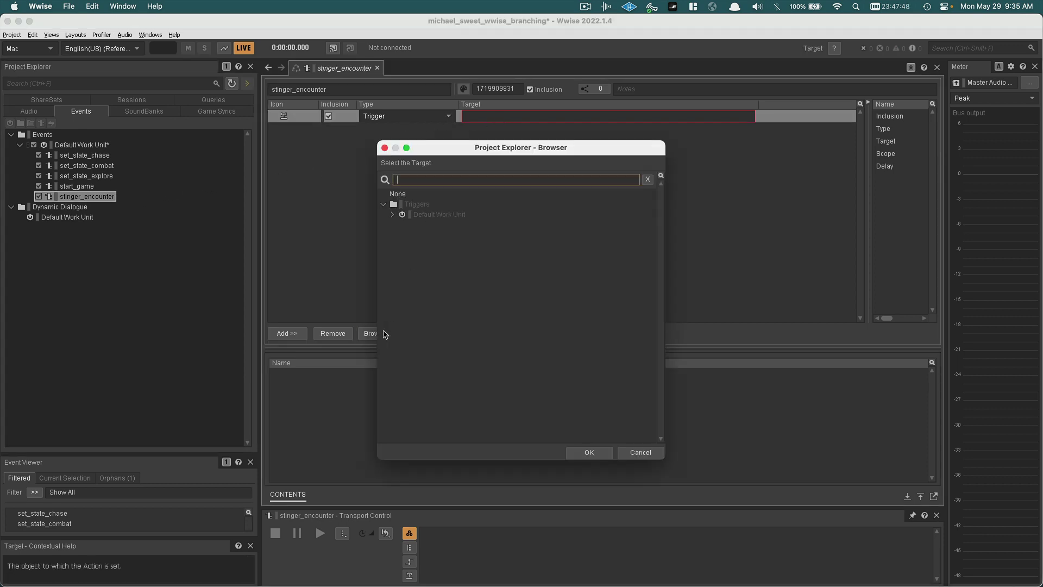
click(392, 215)
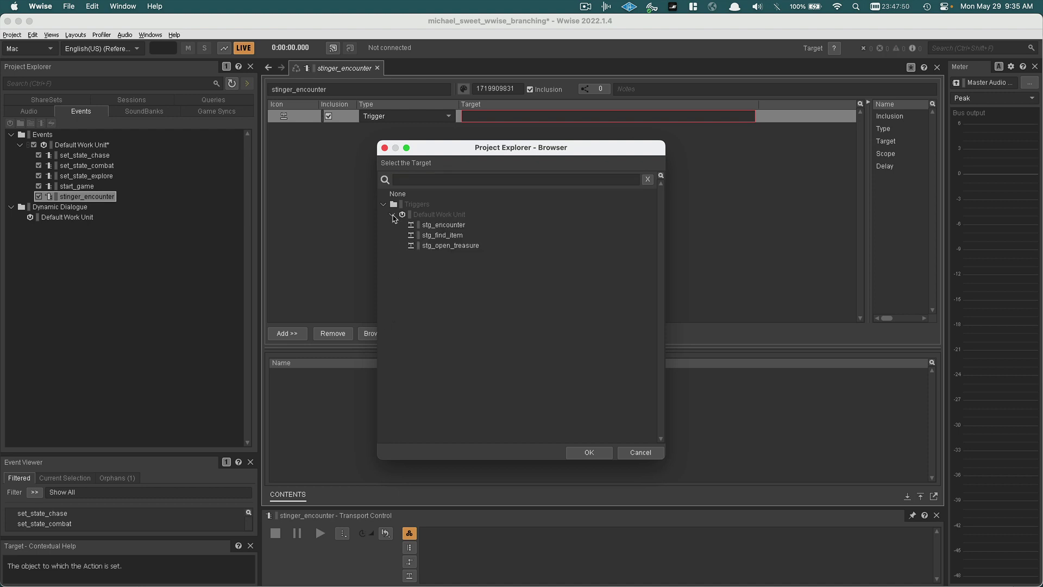
double_click(450, 229)
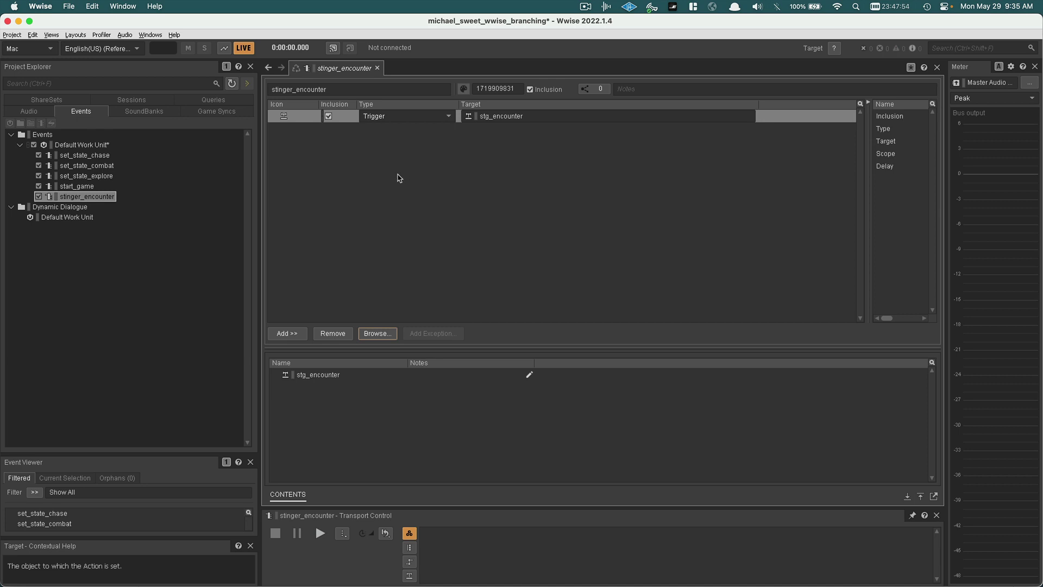
- Duplicate the stinger_encounter event by copying and pasting it within the Events Default Work Unit
click(85, 187)
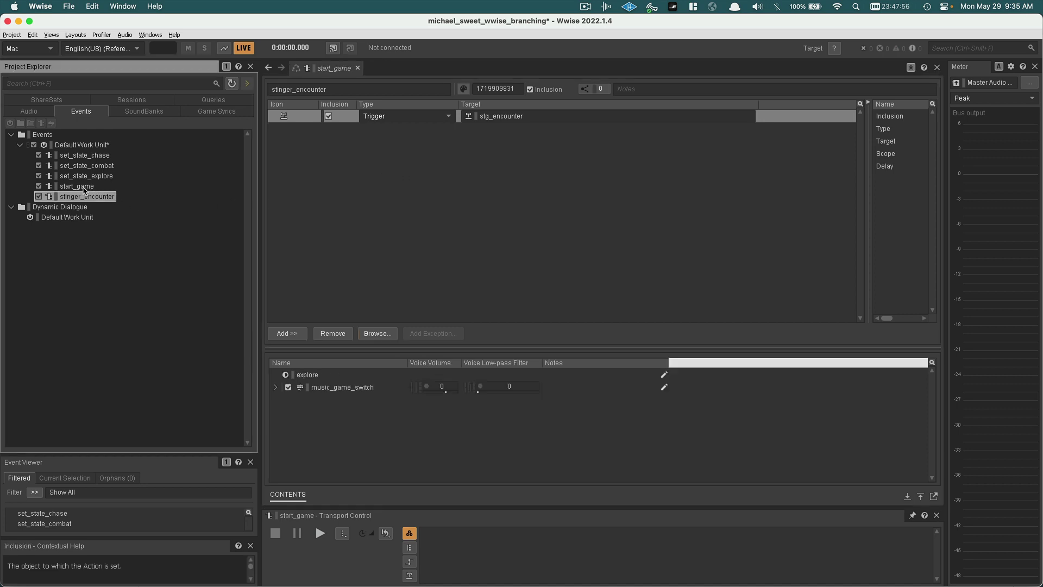
click(83, 197)
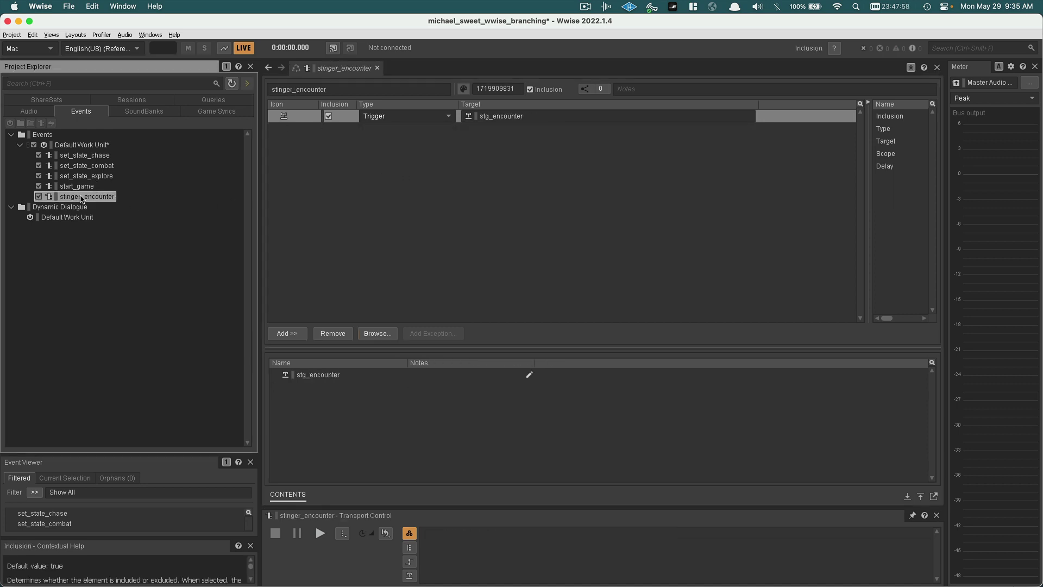
right_click(82, 199)
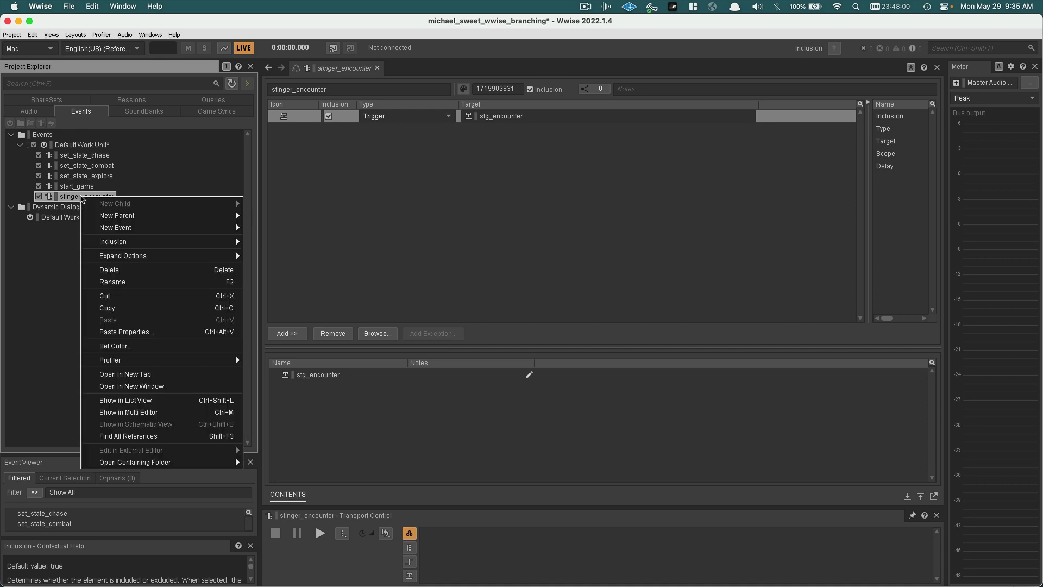
click(114, 309)
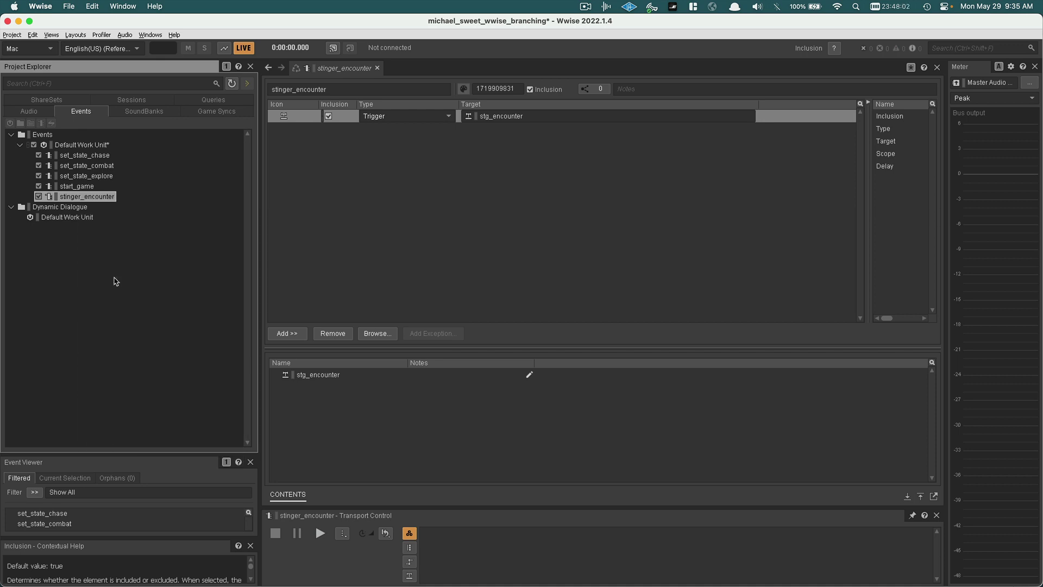
right_click(75, 199)
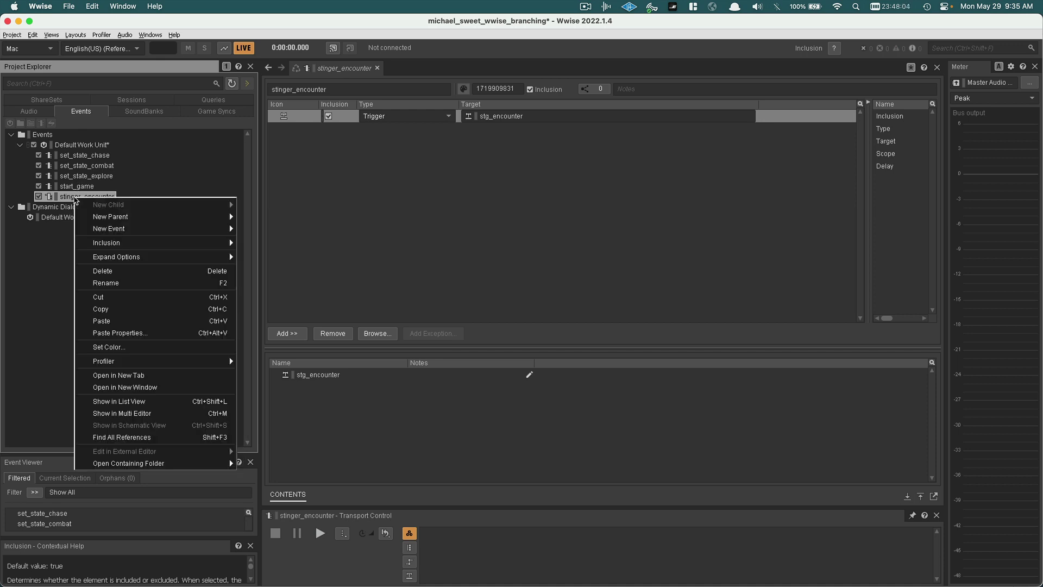
click(102, 320)
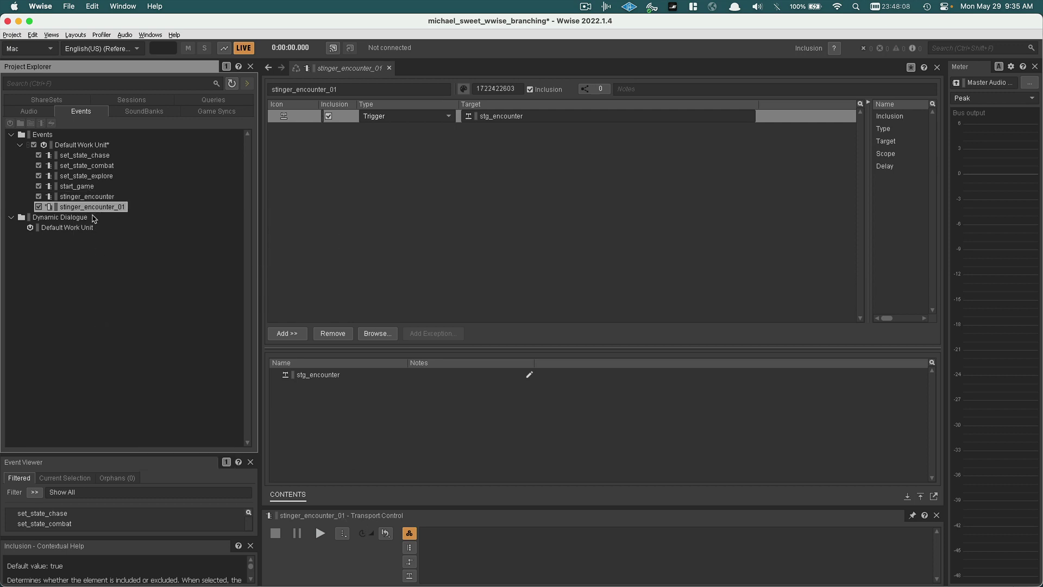
- Check the trigger names in the game syncs and rename the copied stinger event as stinger_find_item
click(90, 208)
click(208, 114)
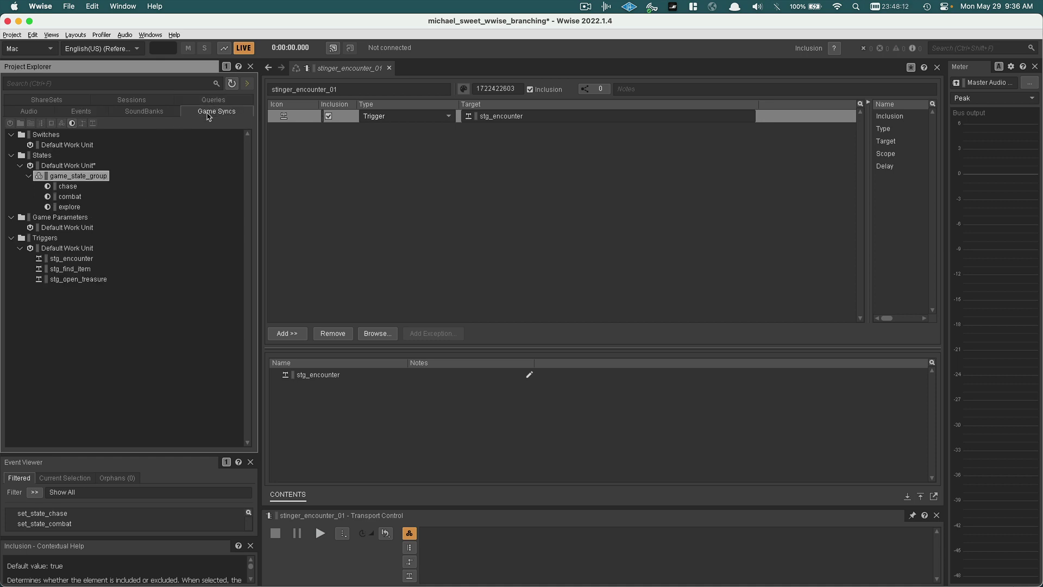
click(99, 114)
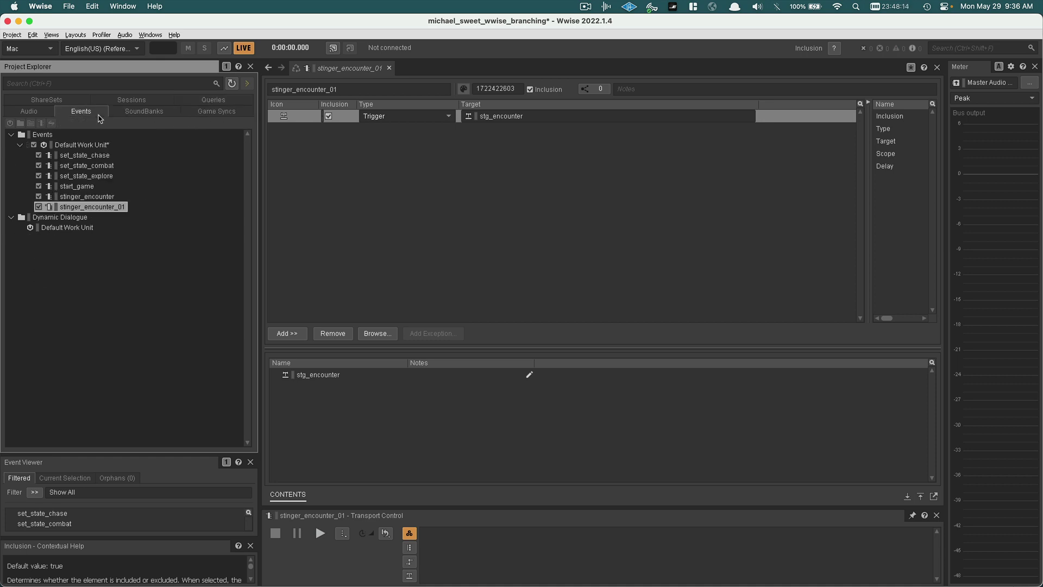
click(88, 210)
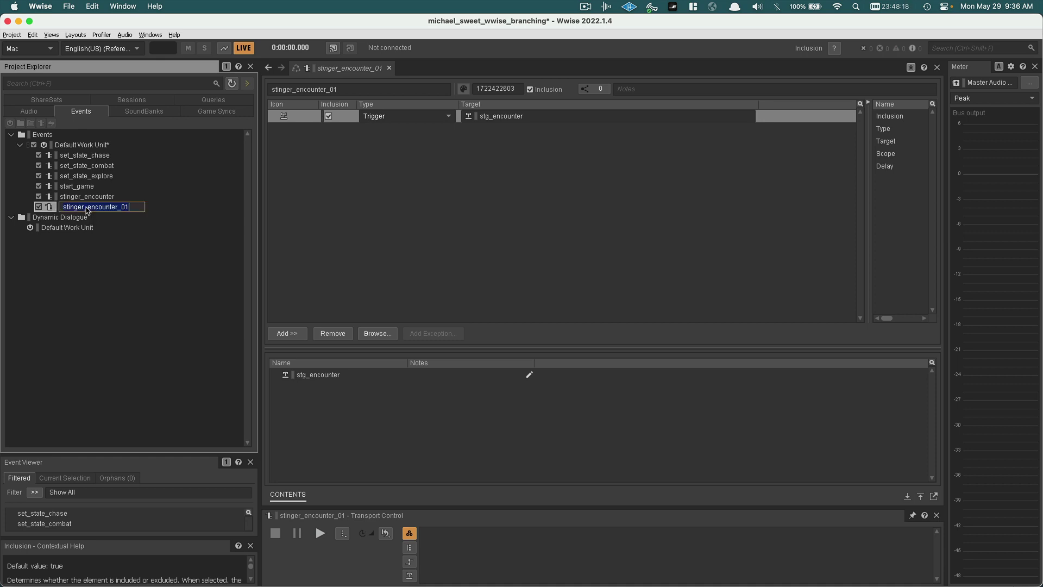
text(1)
double_click(143, 211)
text(stinger_encoun)
key(BackSpace)
key(BackSpace)
key(BackSpace)
key(BackSpace)
key(BackSpace)
key(BackSpace)
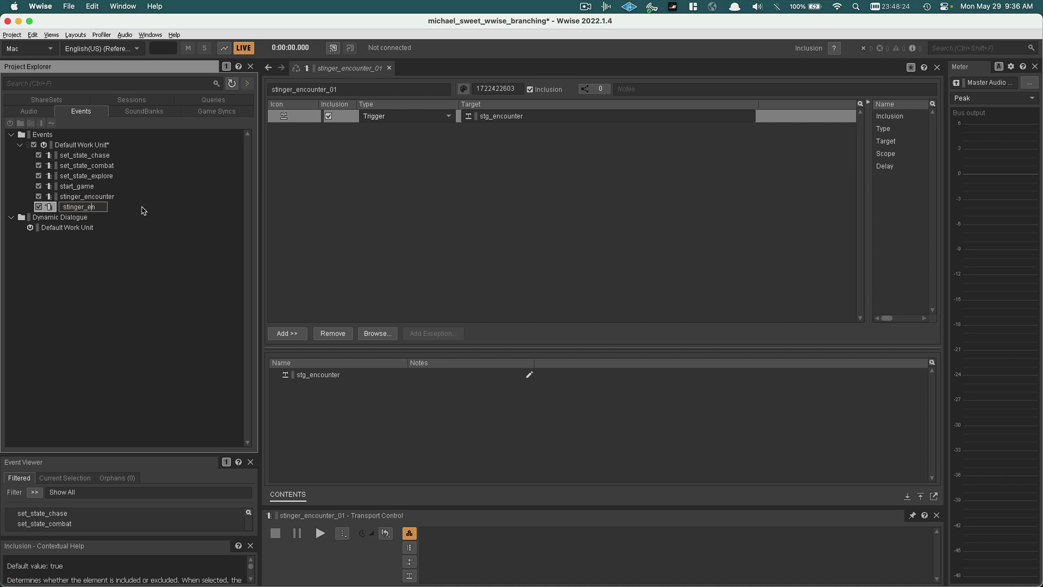
text(find_item)
key(Return)
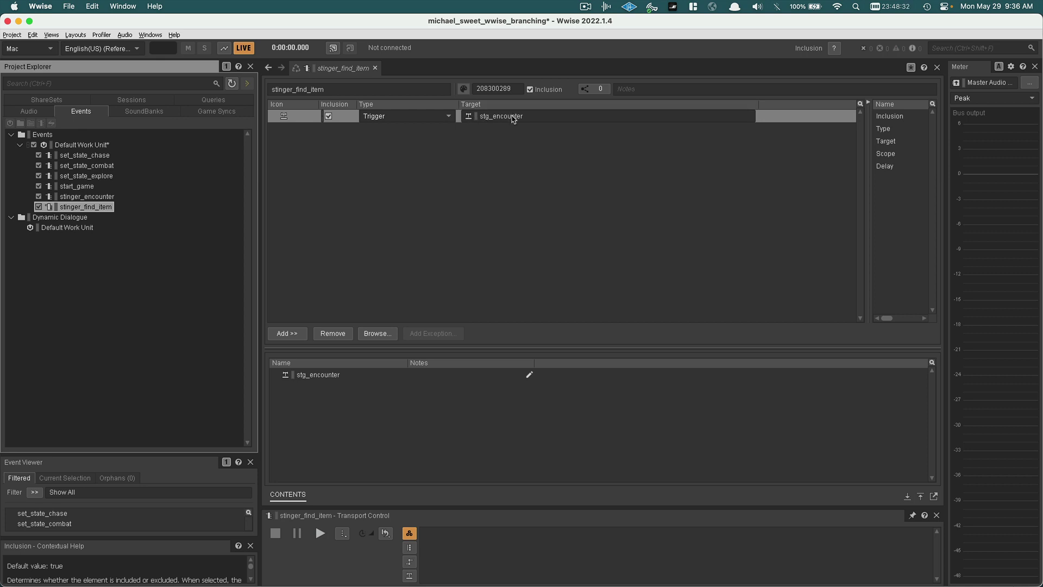
- Retarget the stinger_find_item event's Trigger action to stg_find_item
click(375, 334)
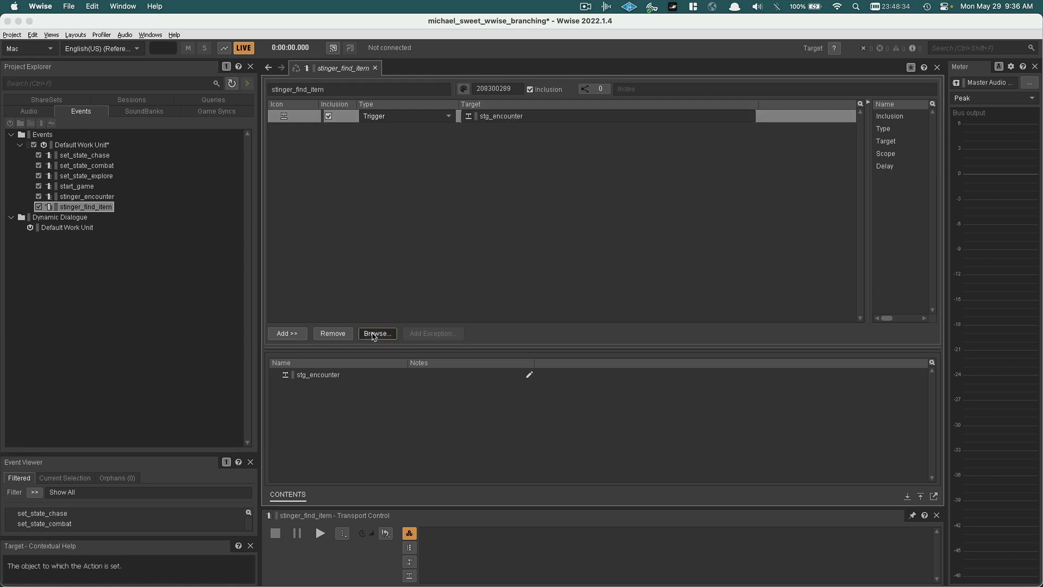
double_click(441, 235)
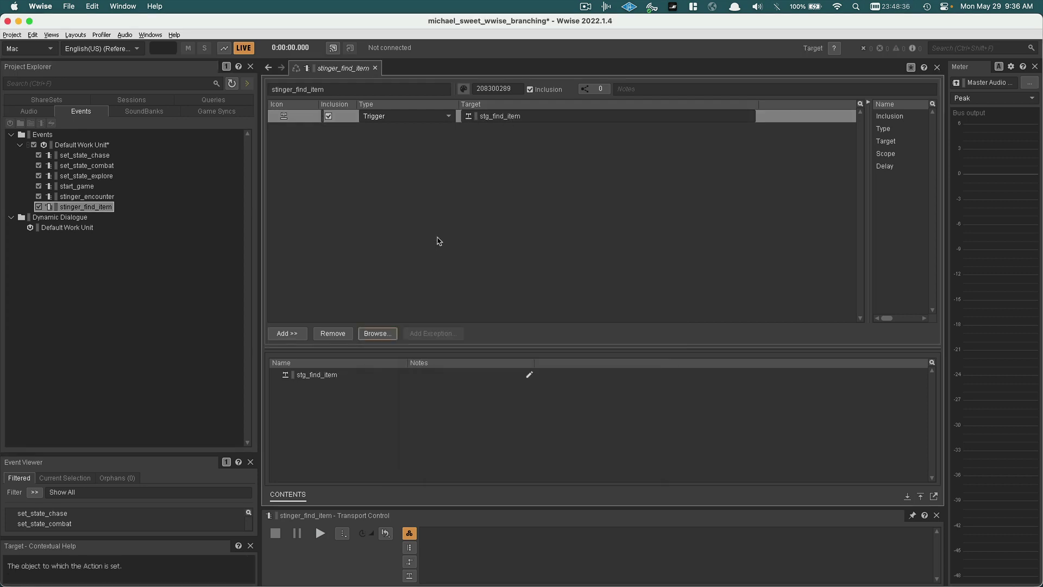
click(436, 243)
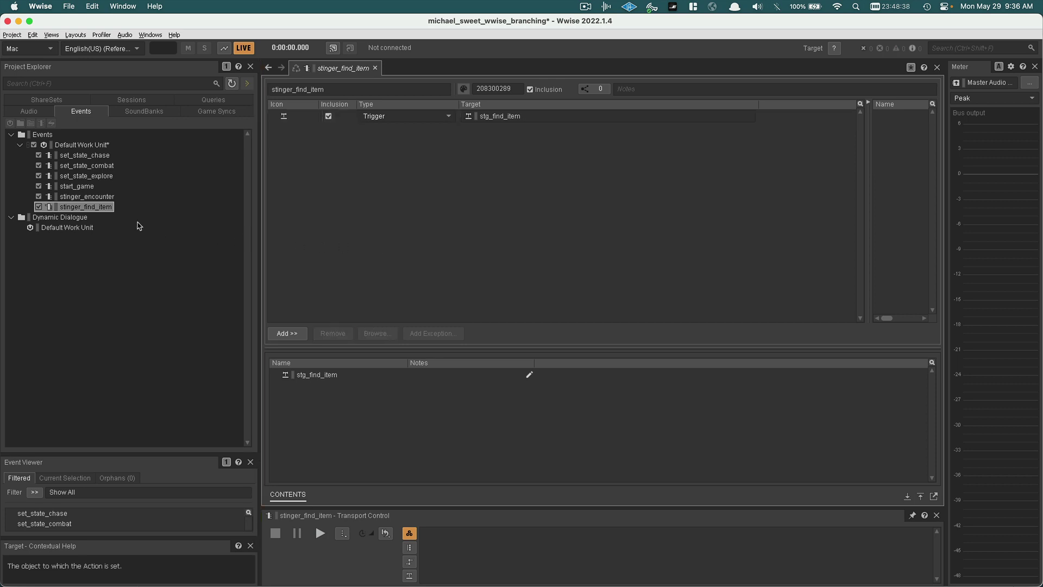
- Create a new Trigger event in the Events Default Work Unit and name it stinger_open_treasure, matching the trigger name in the game syncs
right_click(72, 145)
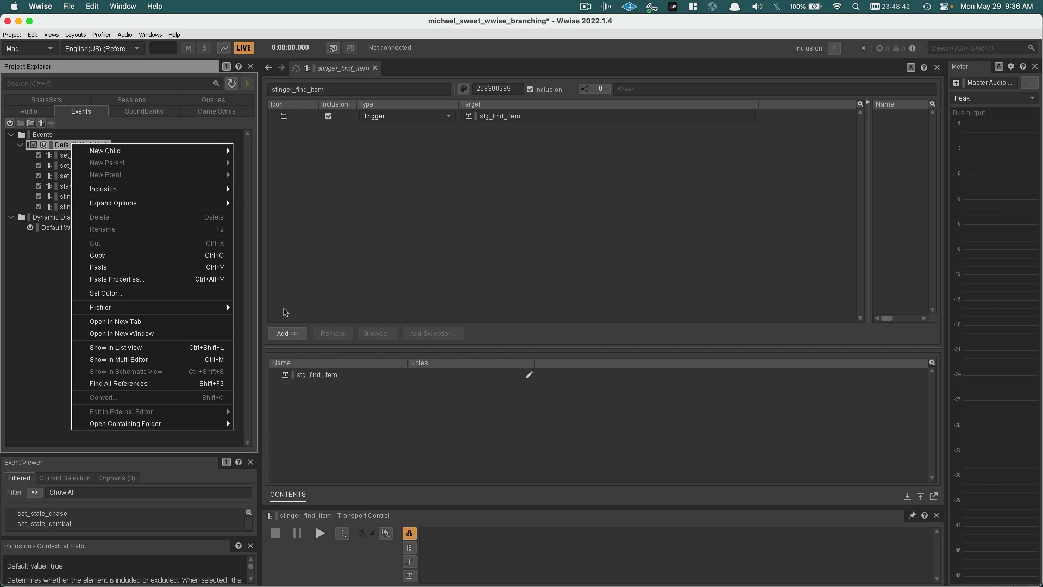
mouse_move(222, 150)
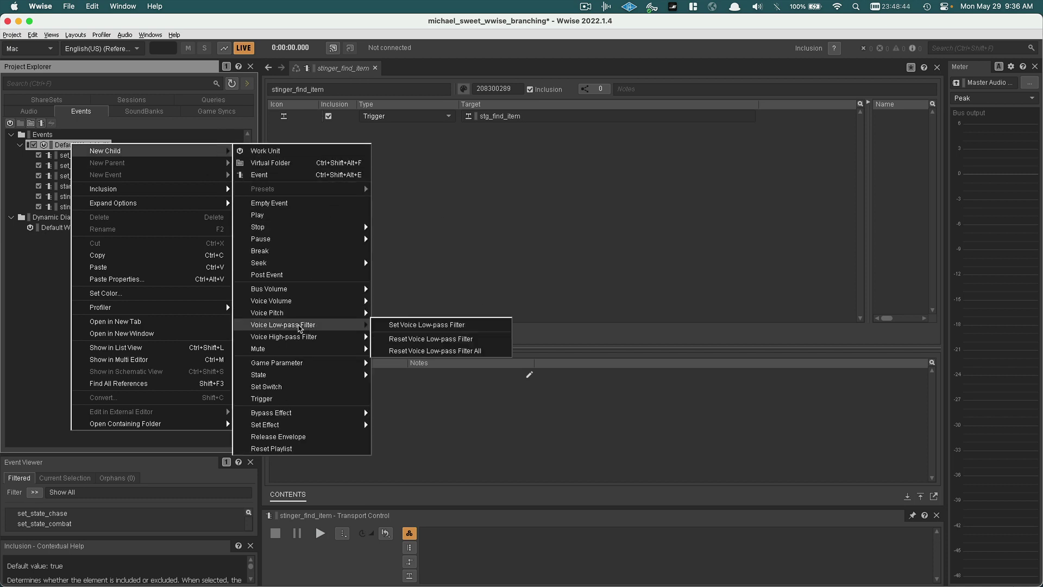
click(294, 402)
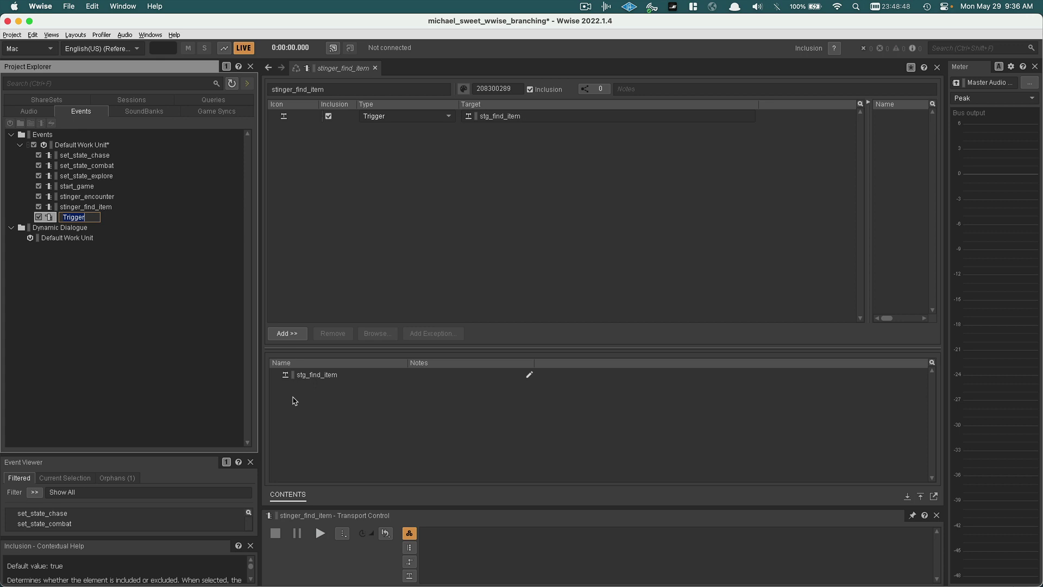
text(stinger_)
click(221, 116)
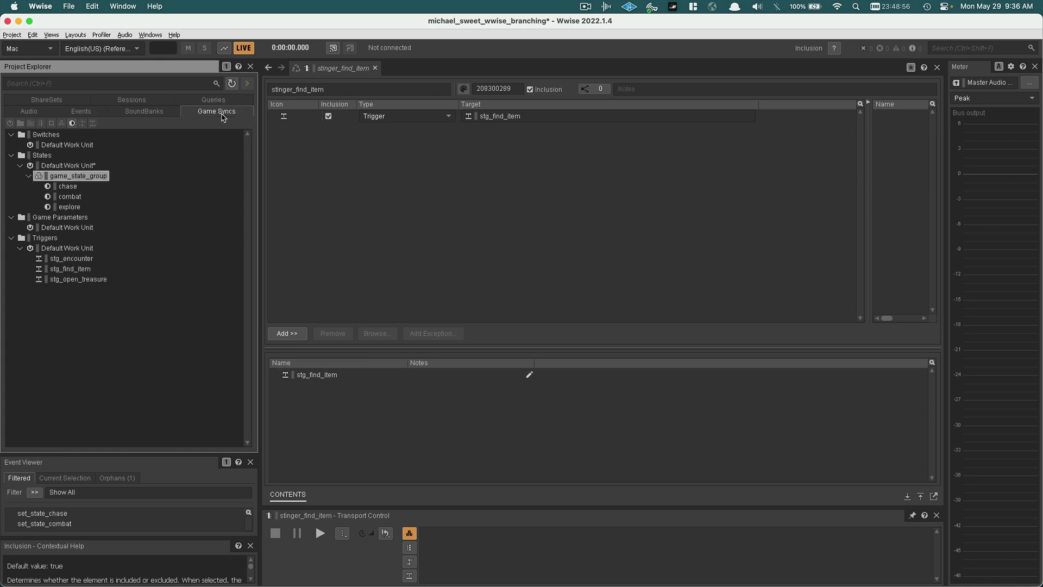
click(94, 114)
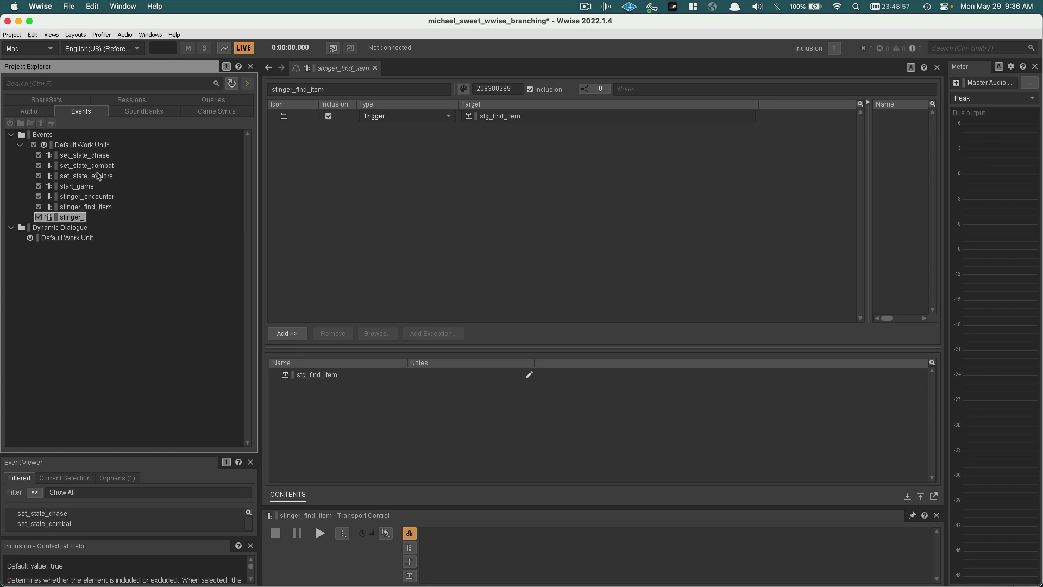
click(85, 220)
click(84, 220)
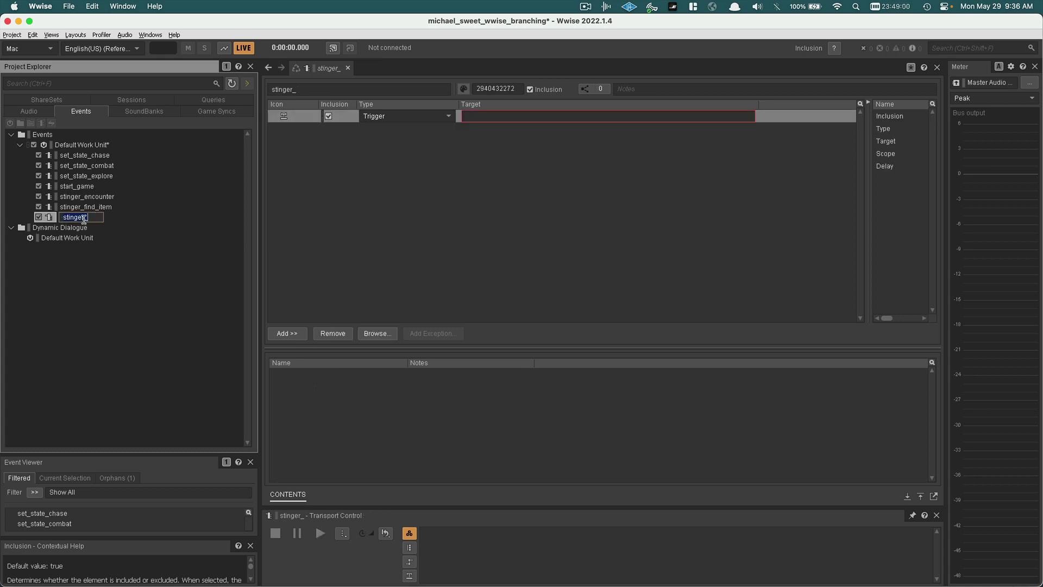
text(open_treasure)
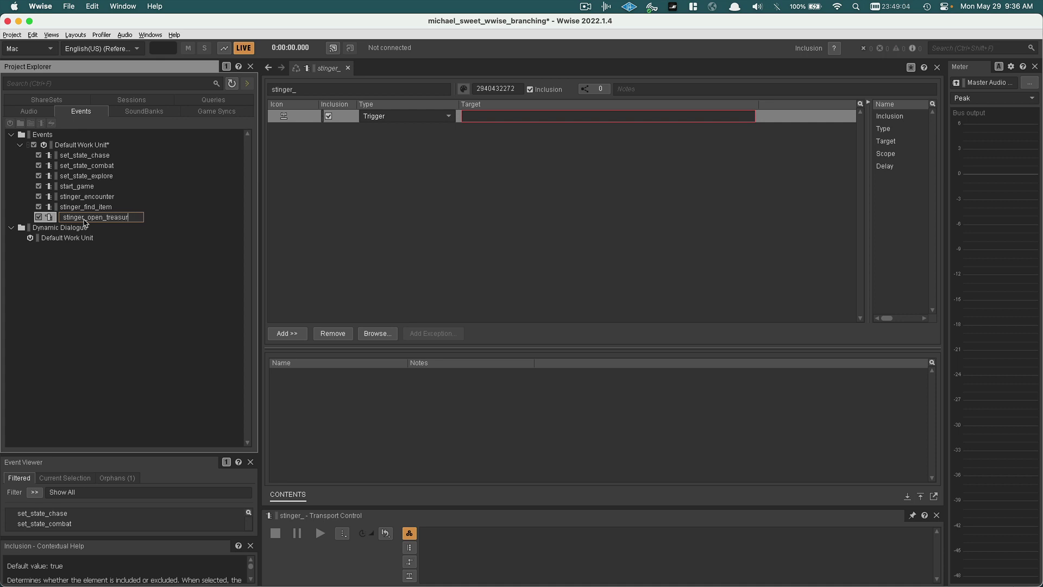
key(Return)
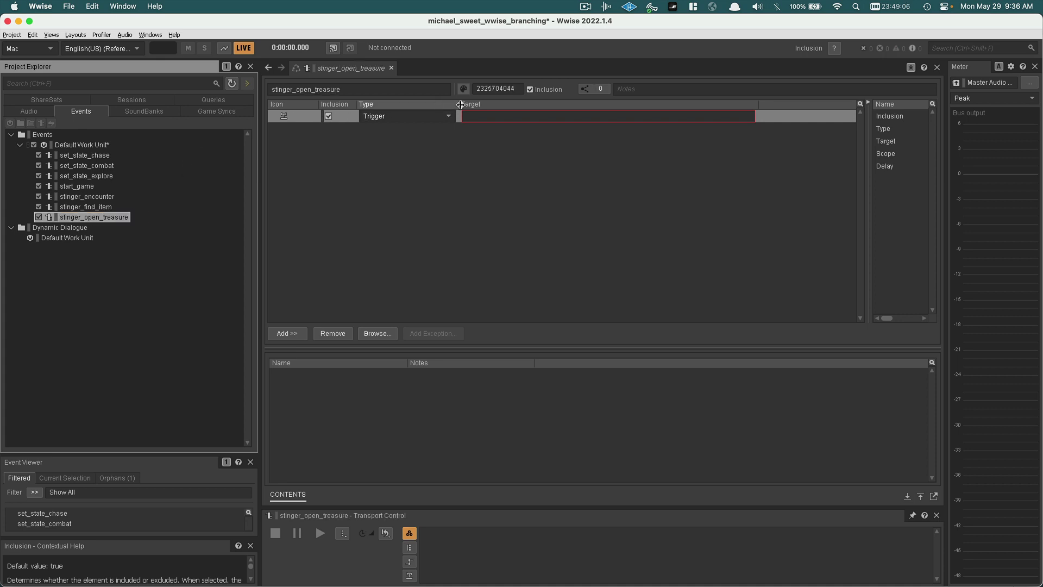
- Target the stinger_open_treasure event's Trigger action at stg_open_treasure
click(479, 120)
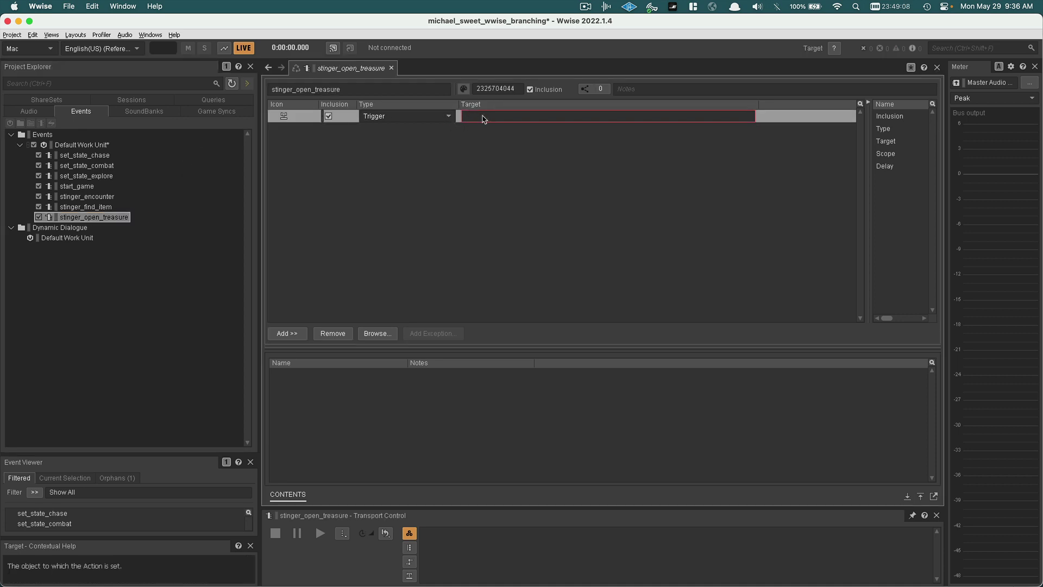
click(389, 334)
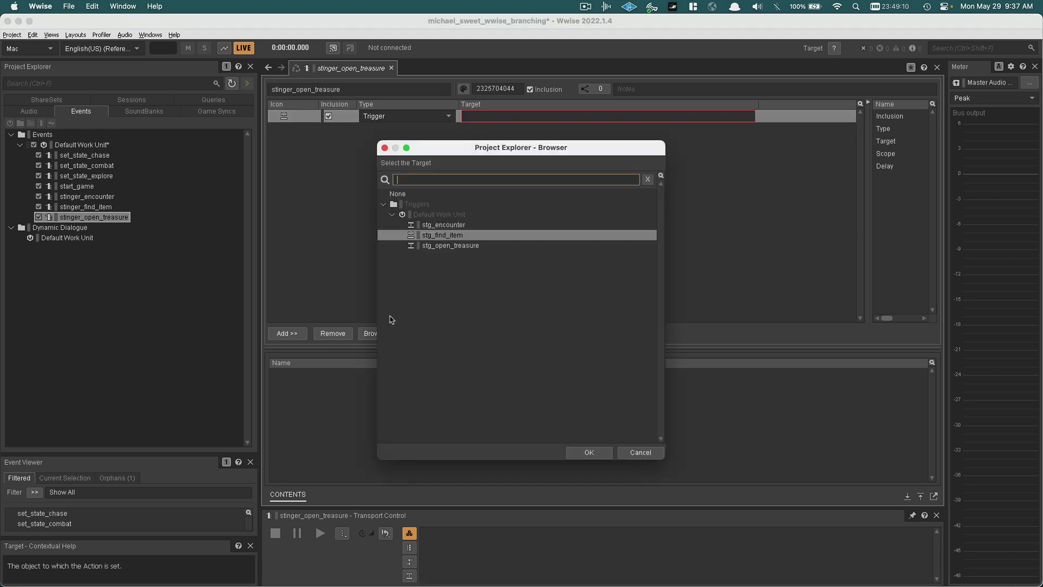
double_click(444, 246)
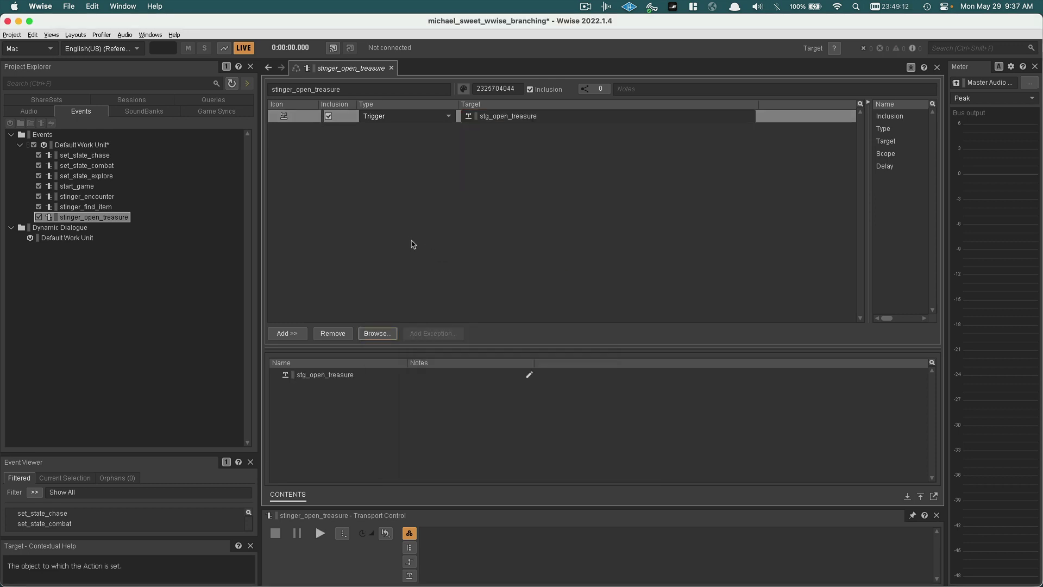
- Review the action types and targets of the stinger, start_game and set_state events in the Events Default Work Unit
click(79, 206)
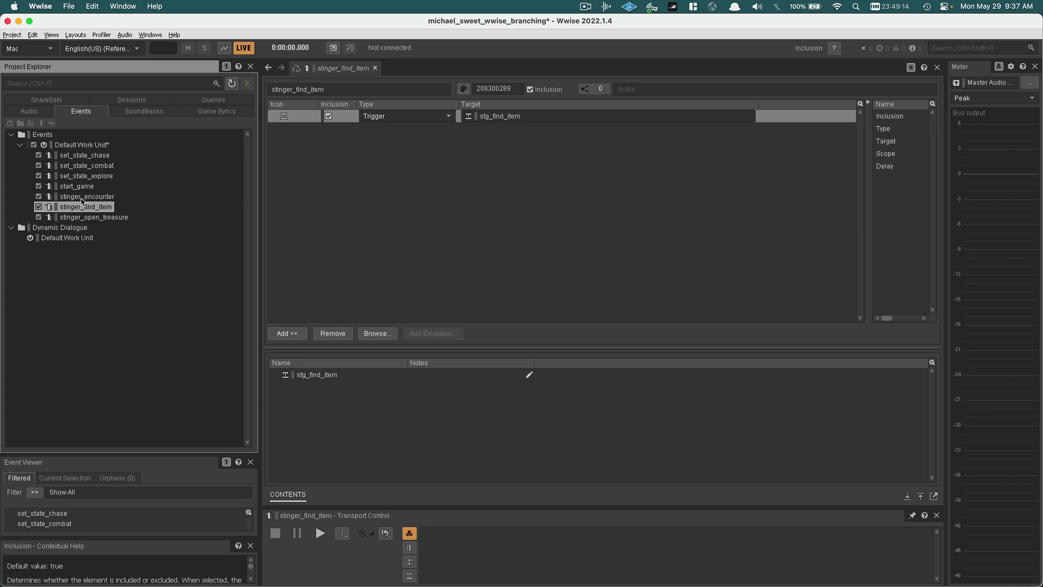
click(83, 197)
click(85, 207)
click(85, 217)
click(87, 187)
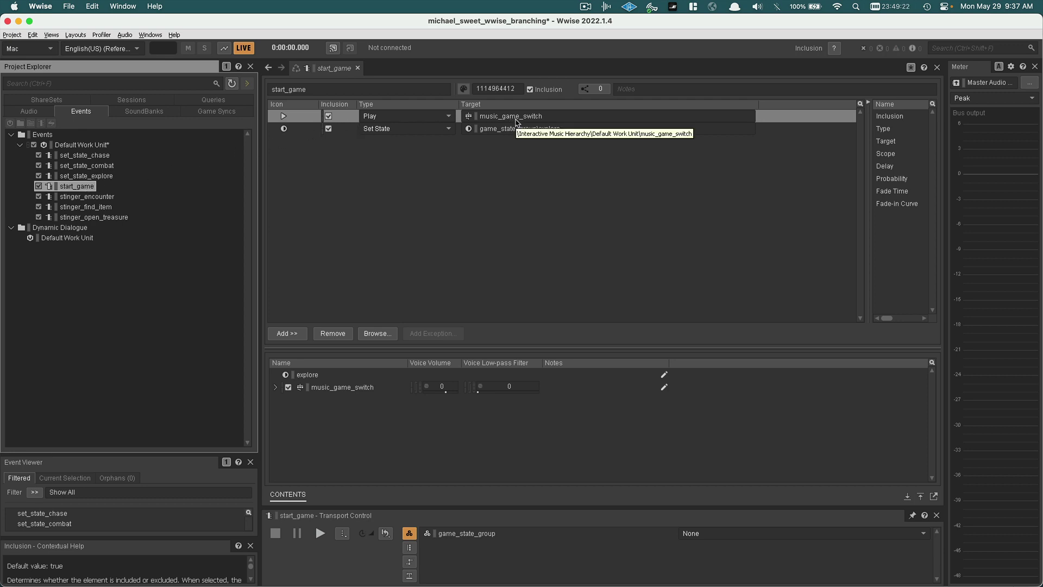
click(95, 165)
key(Down)
key(Up)
key(Up)
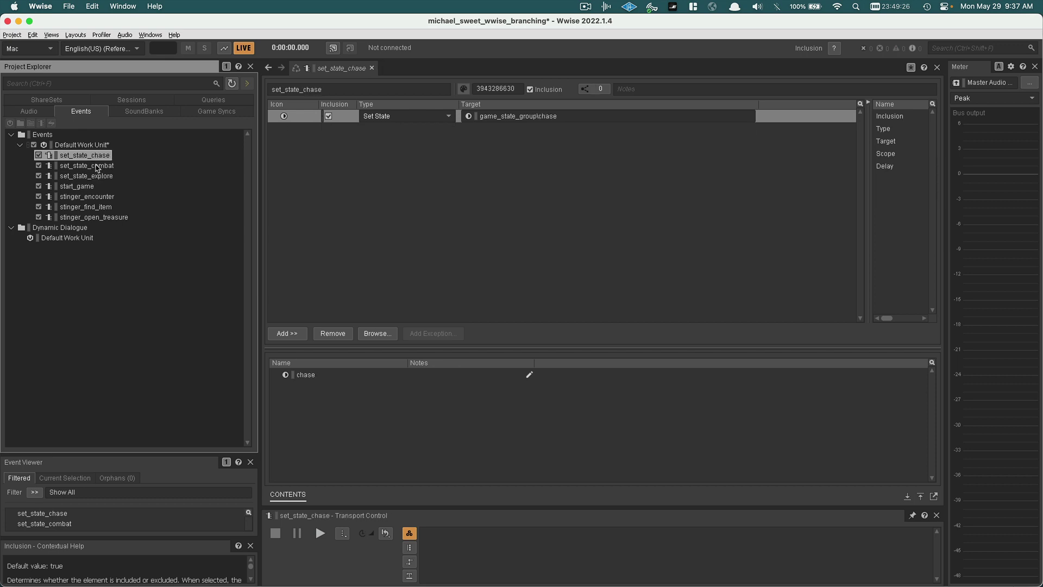
key(Down)
key(Down)
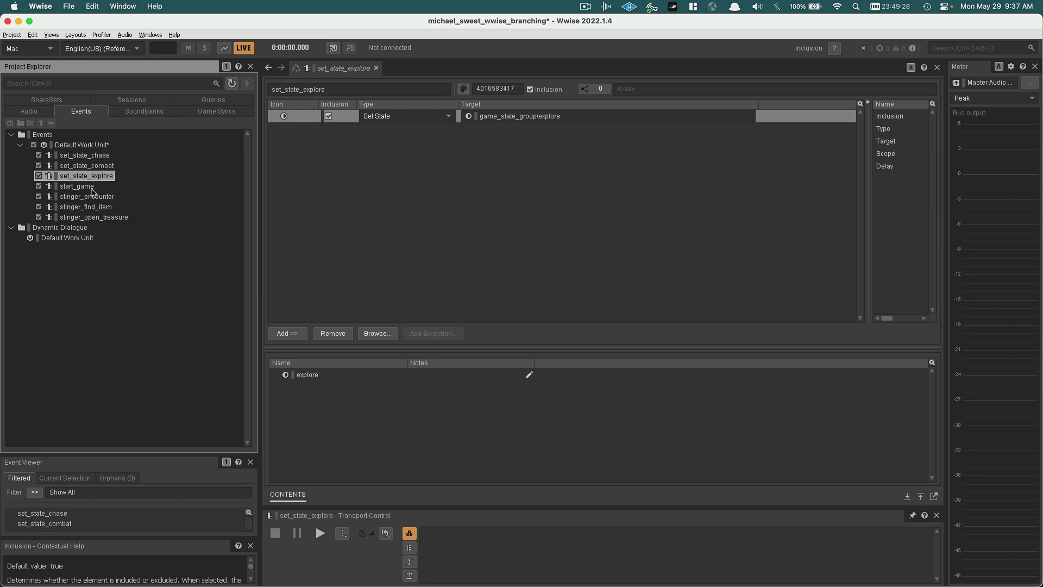
key(Down)
key(Down)
key(Down)
key(Down)
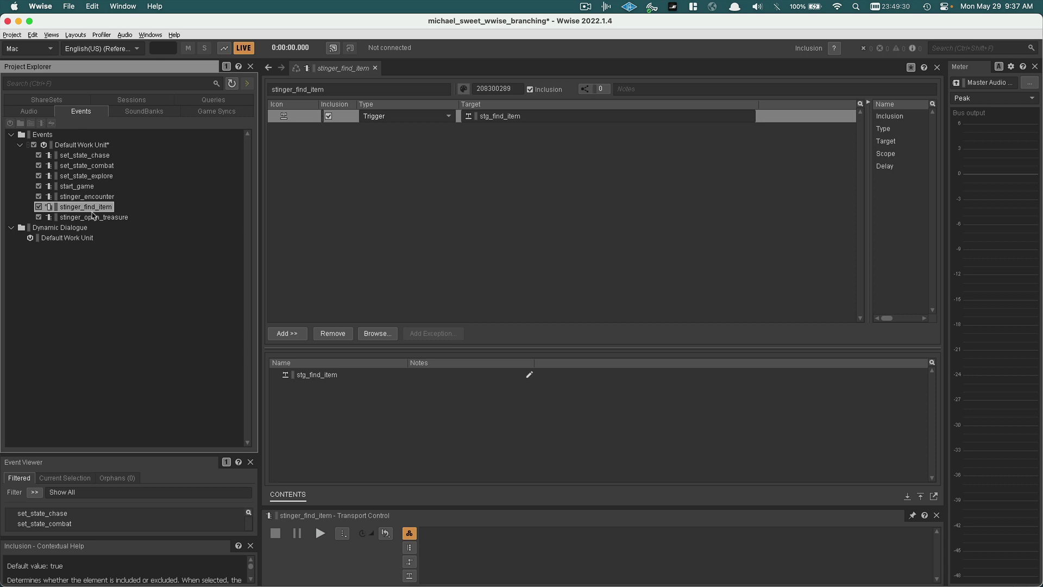
click(96, 198)
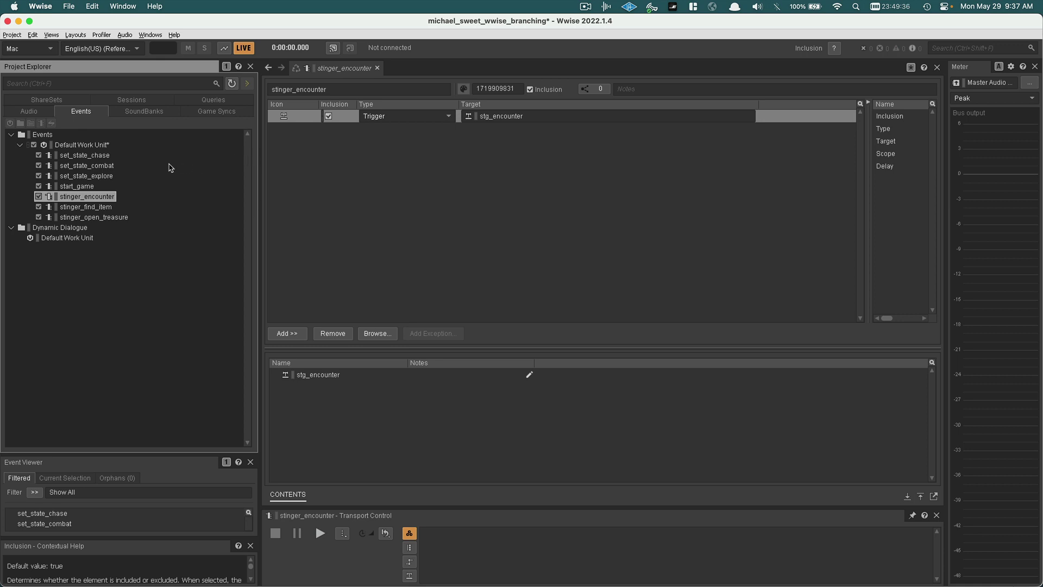
- Create a Set State event in the Events Default Work Unit and name it set_state_none
right_click(73, 150)
mouse_move(101, 154)
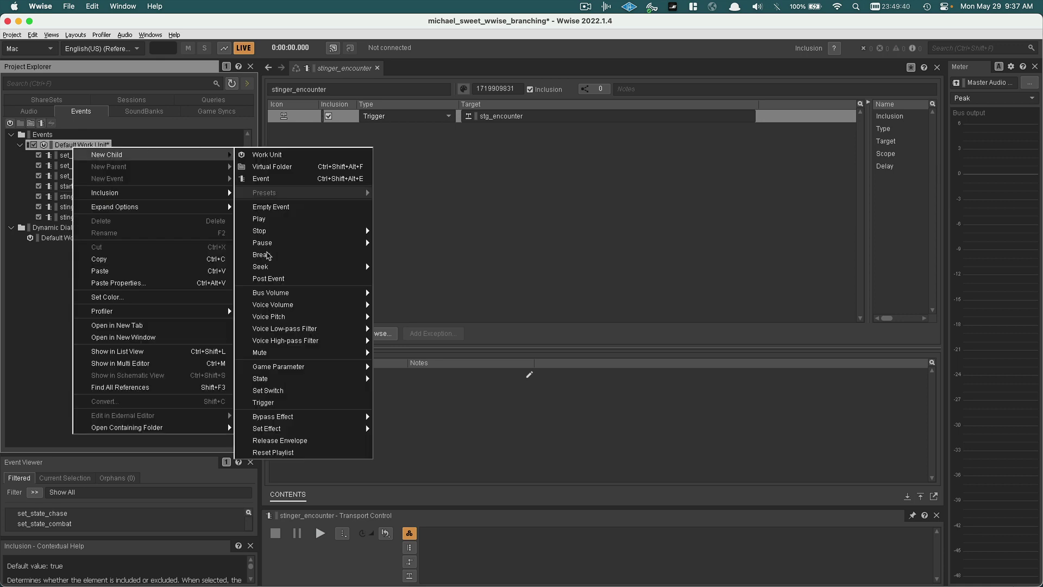
mouse_move(298, 367)
mouse_move(259, 382)
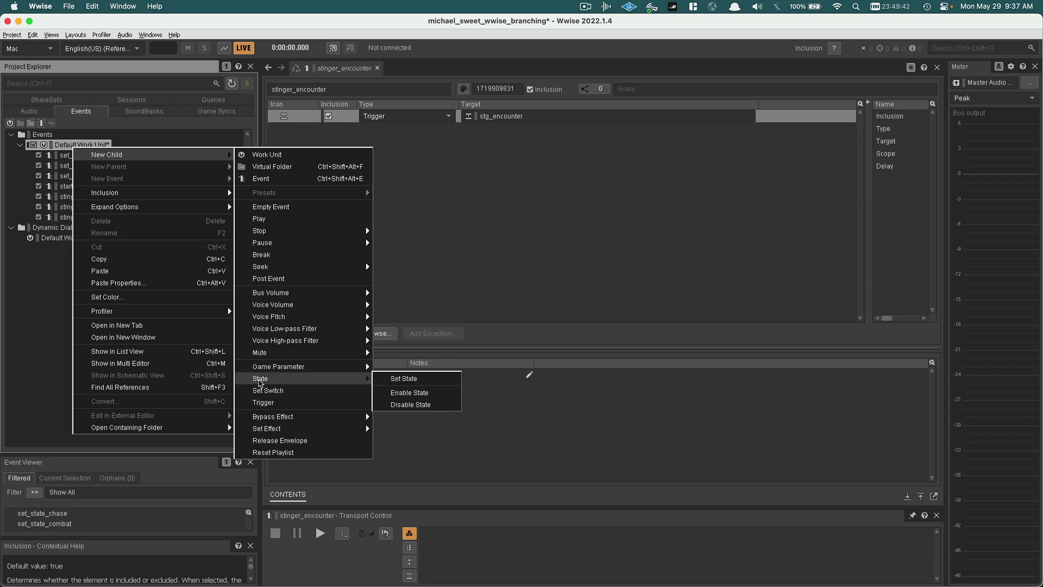
click(402, 378)
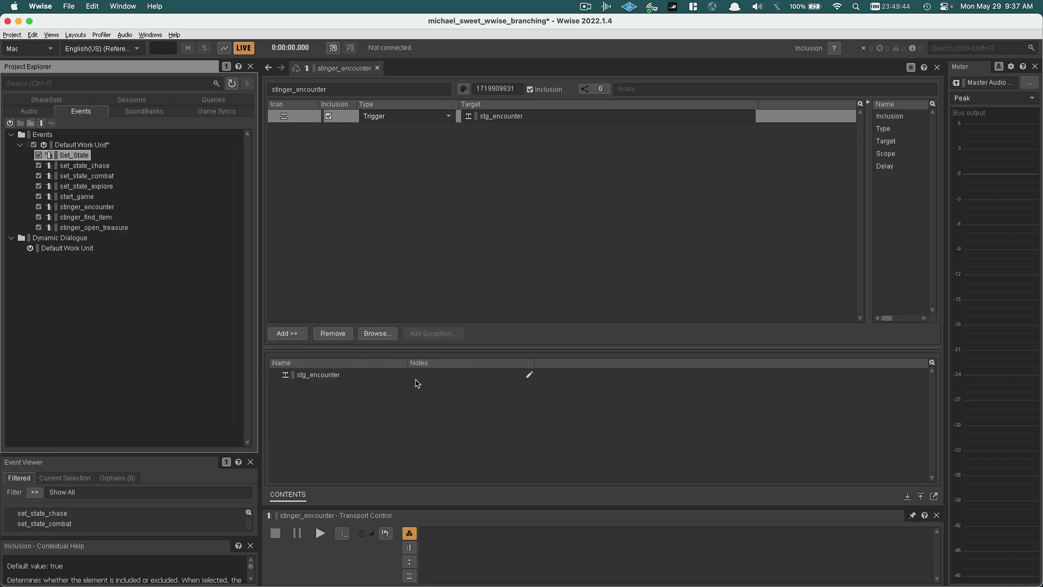
text(set)
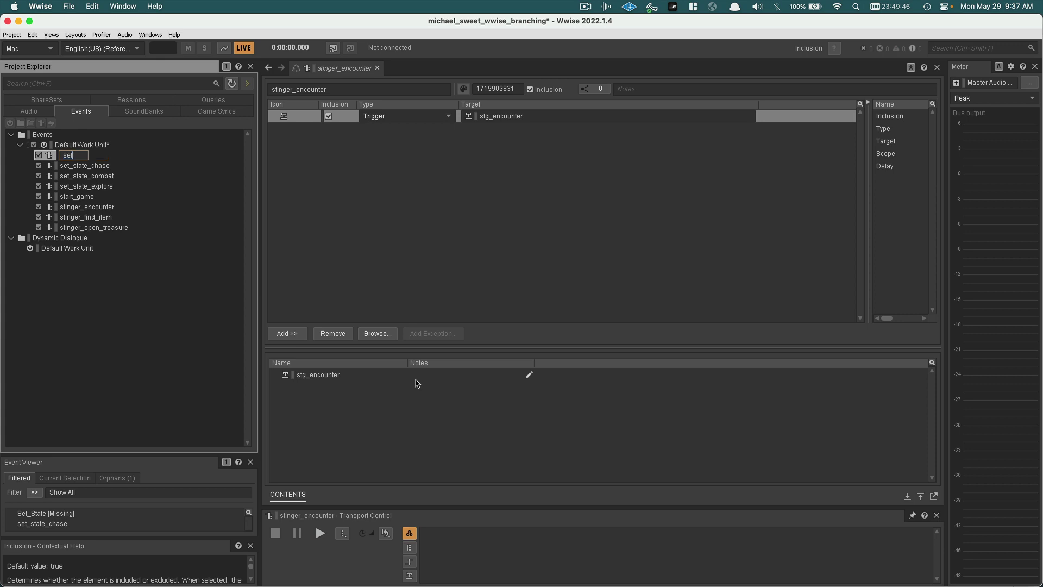
text(_state_none)
key(Return)
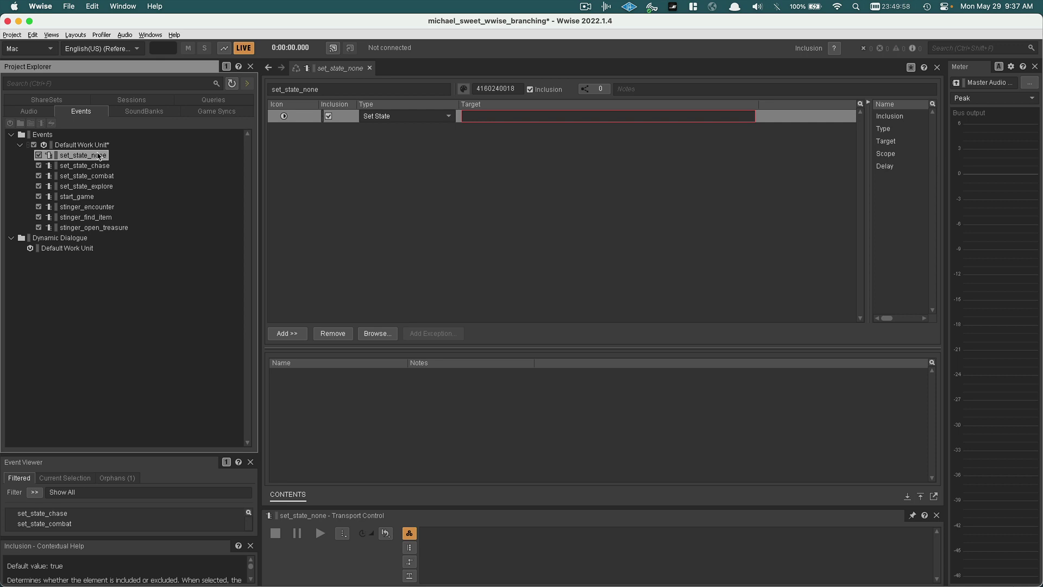
- Examine music_game_switch's transitions to and from None and their transition segments, and return to the set_state_none event
click(38, 112)
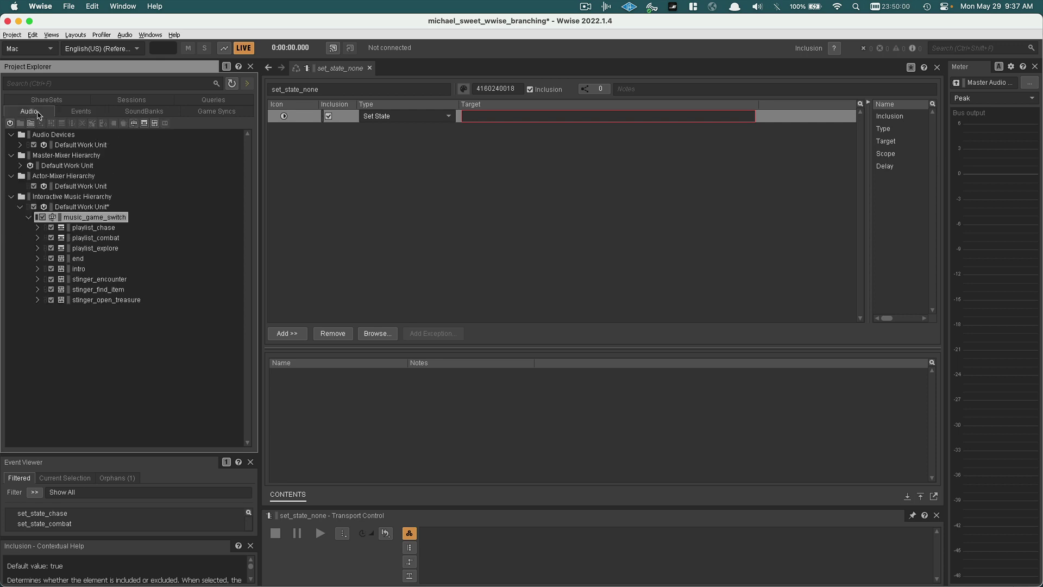
click(74, 229)
click(86, 217)
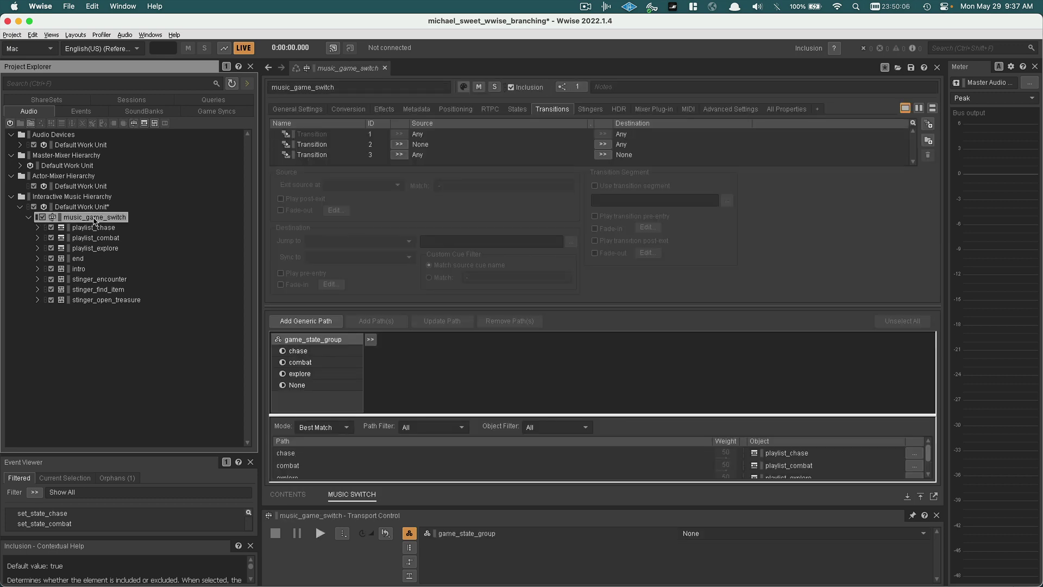
click(419, 154)
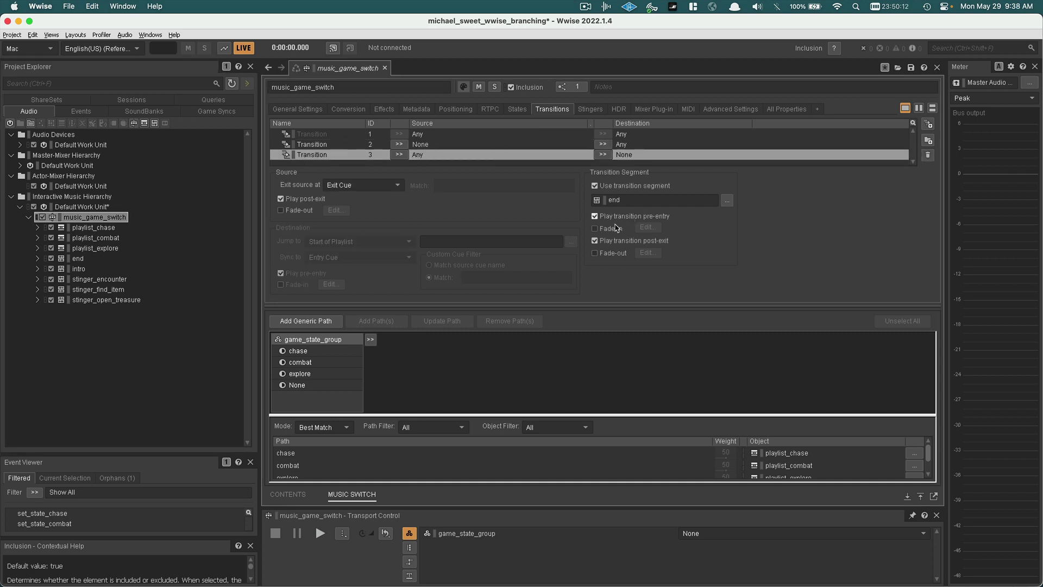
click(511, 145)
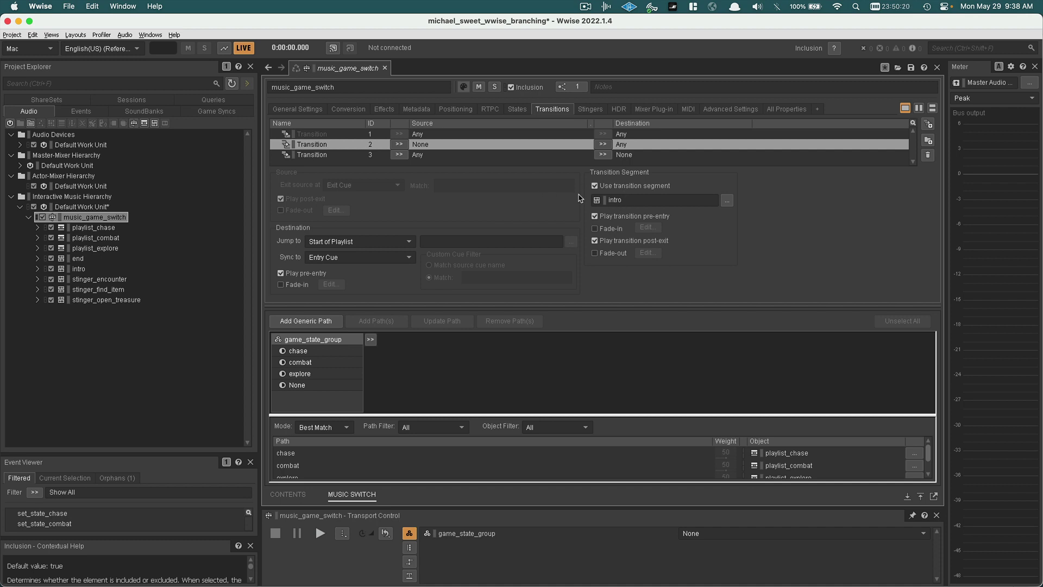
click(81, 111)
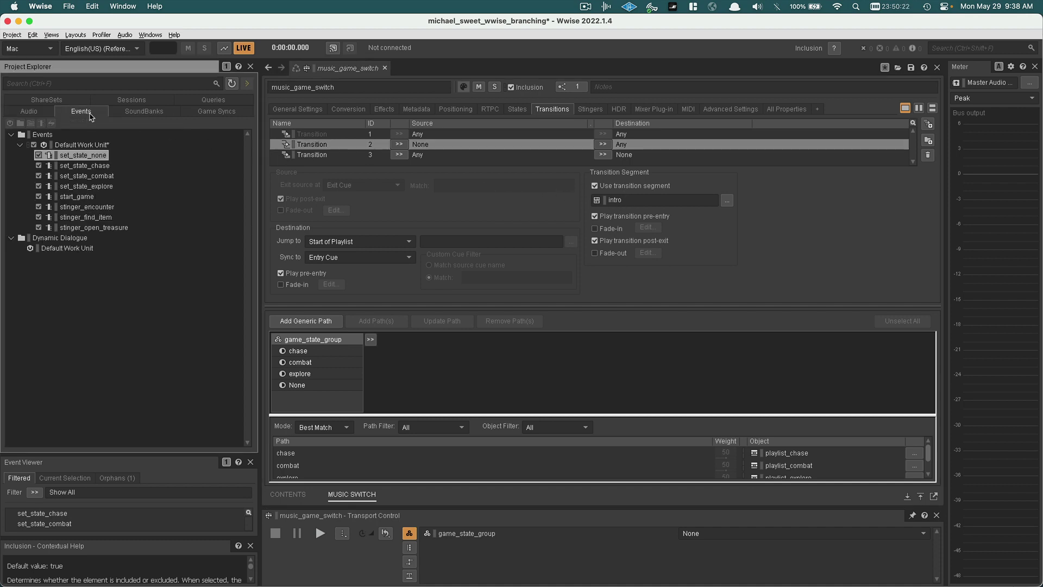
click(94, 165)
click(95, 157)
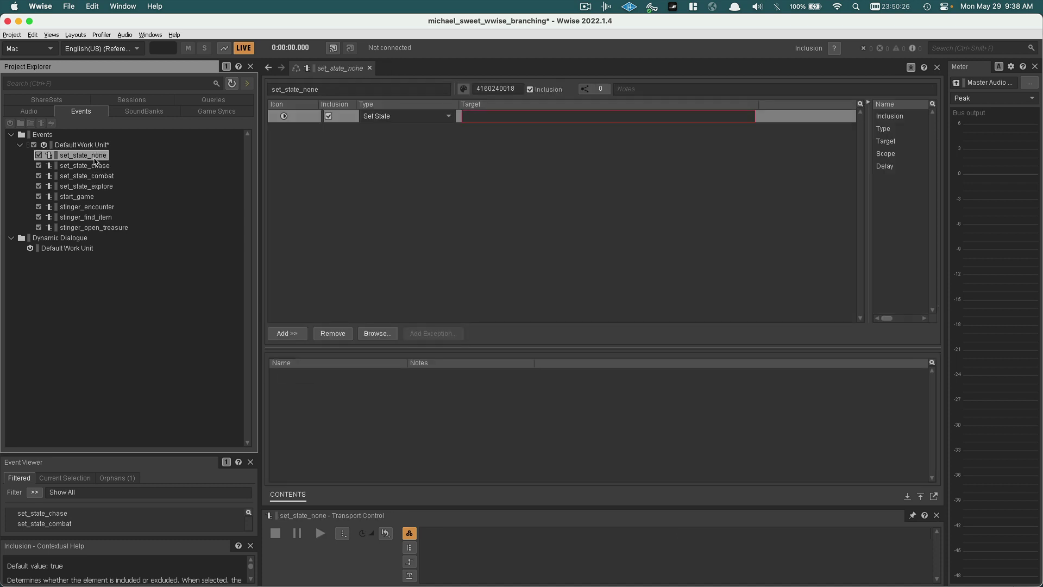
- Try to target the set_state_none action with the general None entry outside game_state_group
click(376, 333)
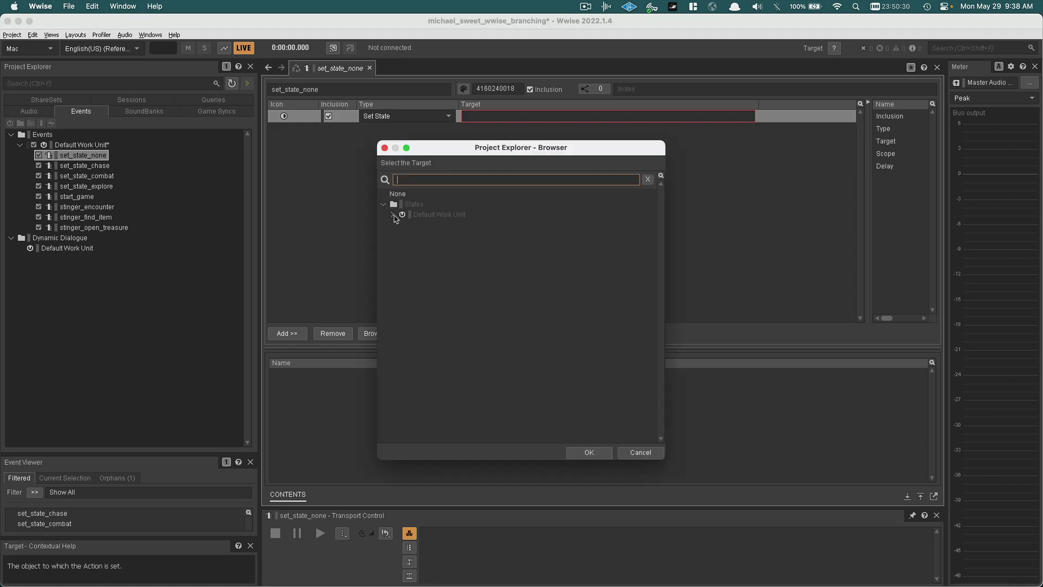
click(392, 214)
click(401, 224)
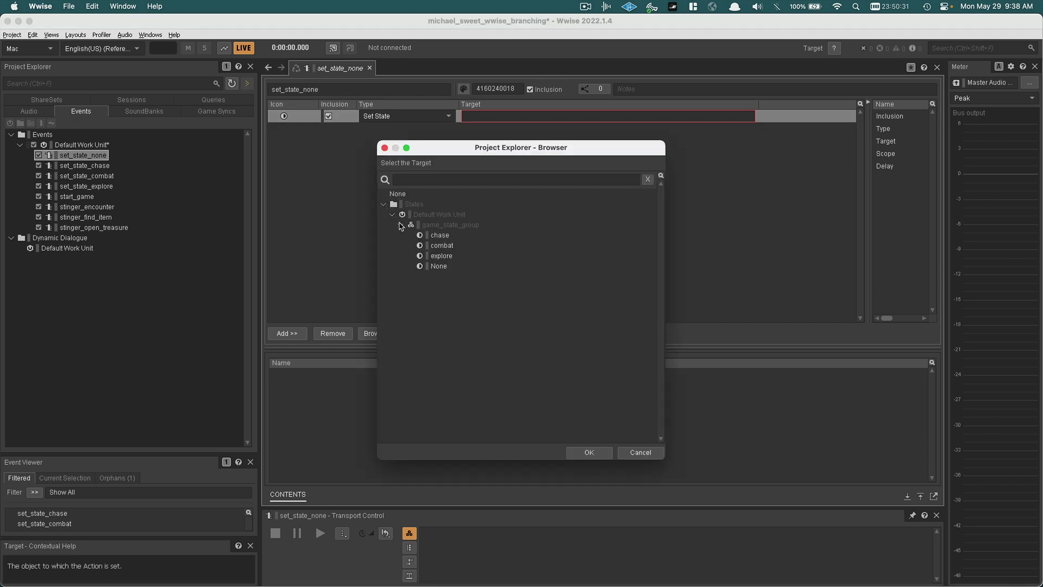
click(398, 195)
double_click(397, 194)
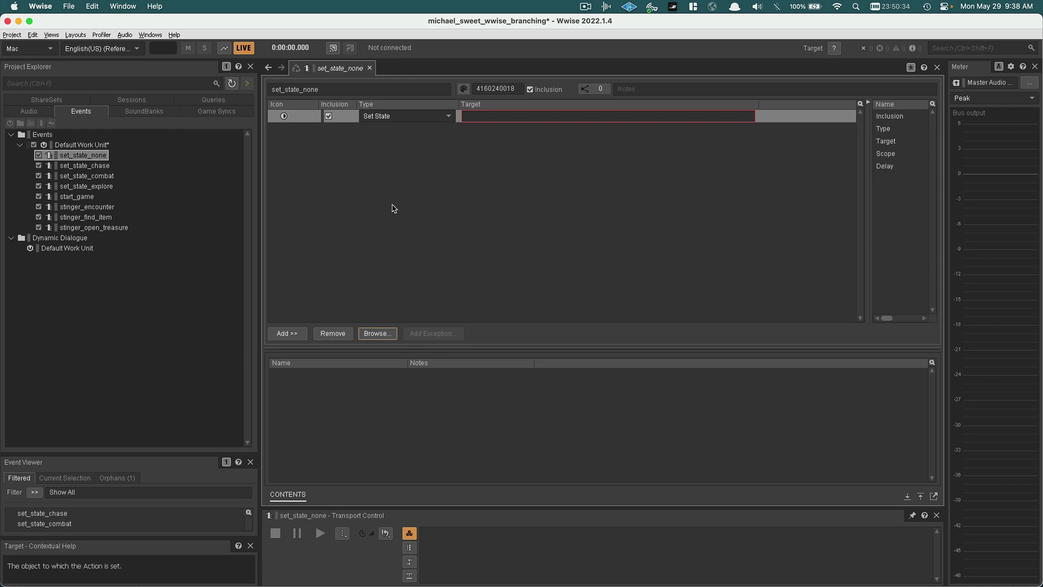
click(393, 208)
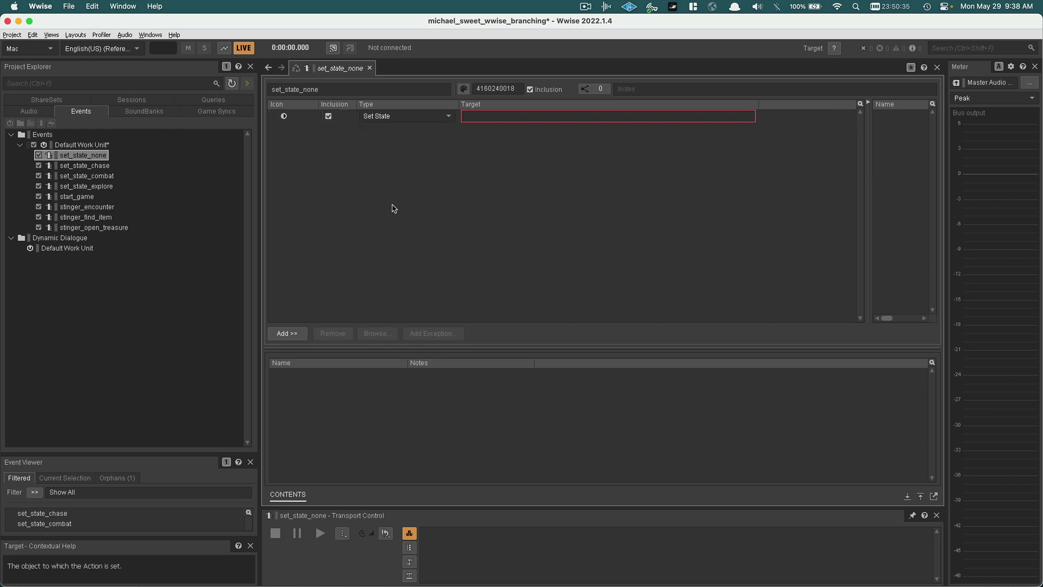
- Target the set_state_none event's Set State action at the None state of game_state_group
click(483, 122)
click(380, 333)
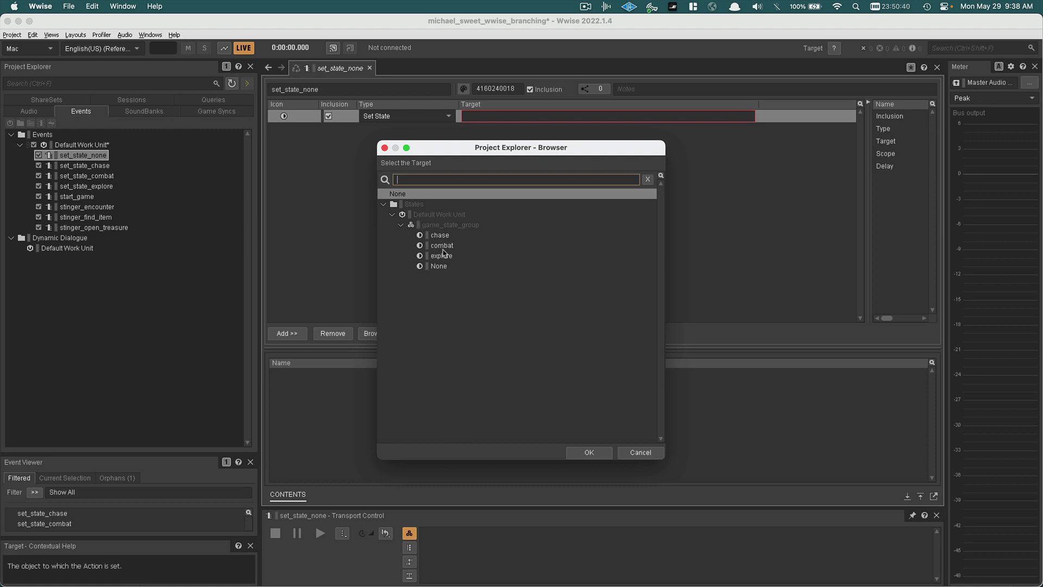
double_click(438, 266)
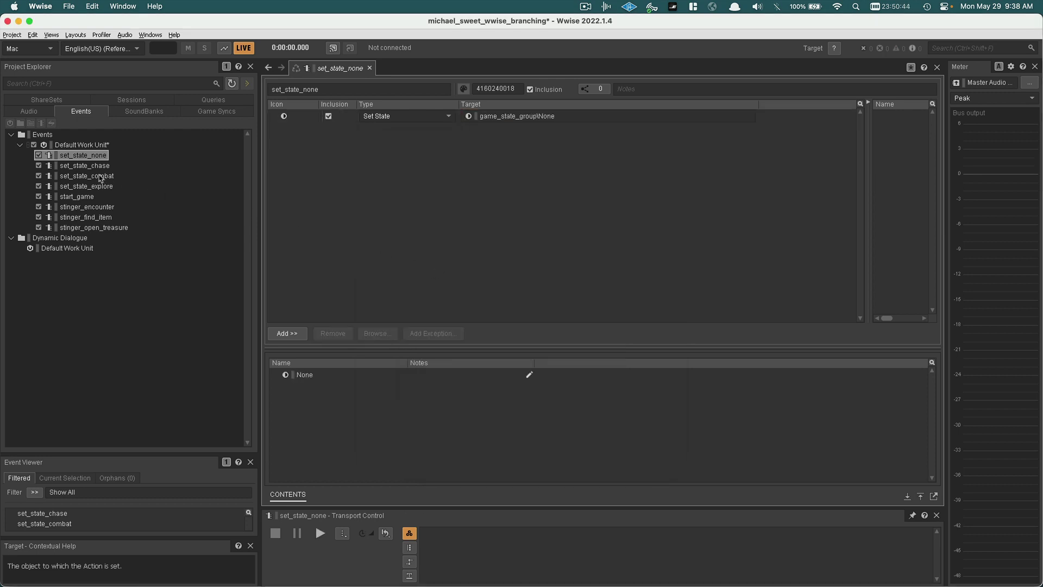
- Create an empty event in the Events Default Work Unit and name it stop_game
right_click(90, 146)
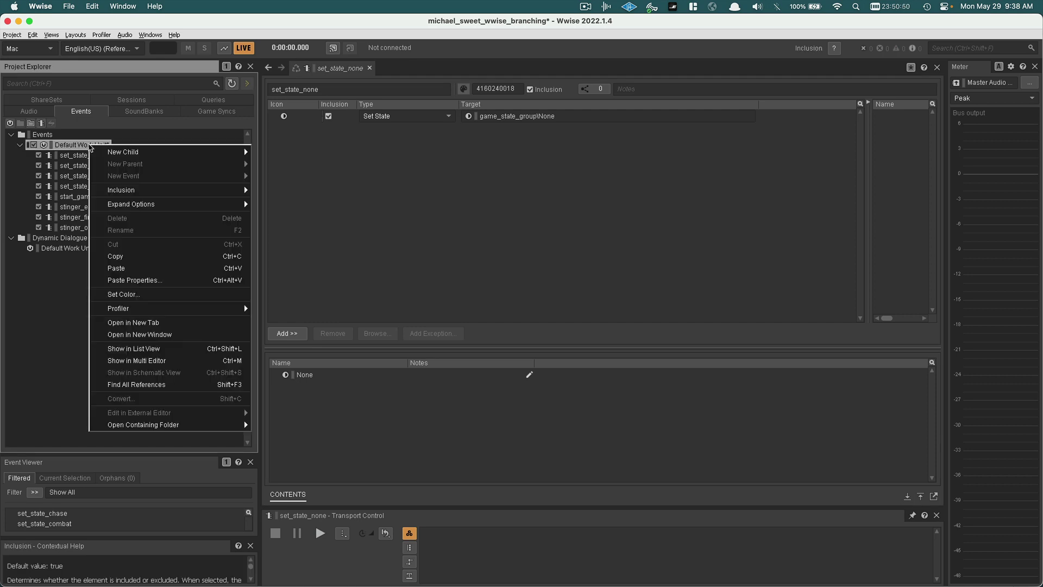
mouse_move(136, 153)
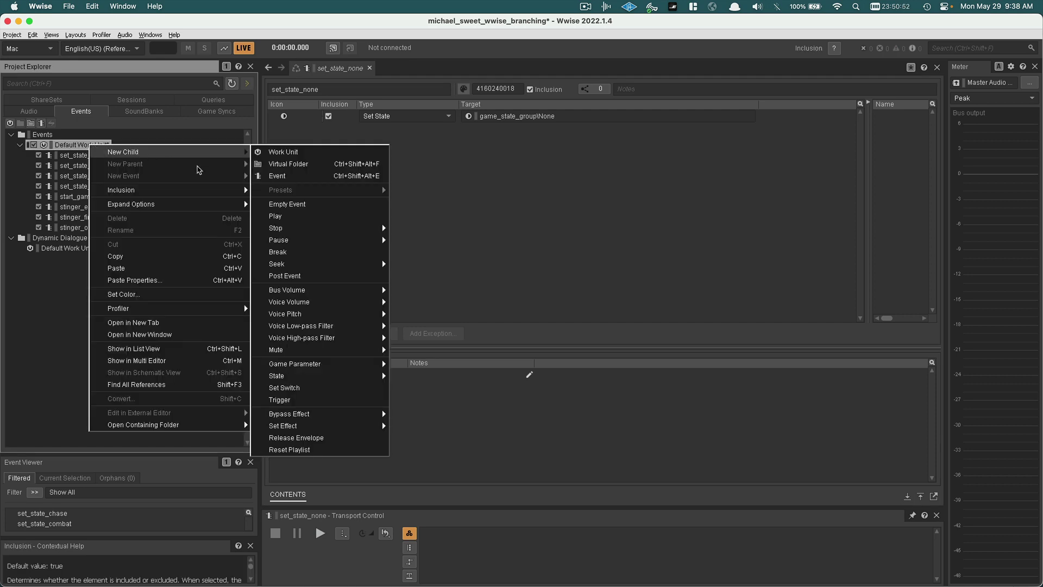
click(321, 204)
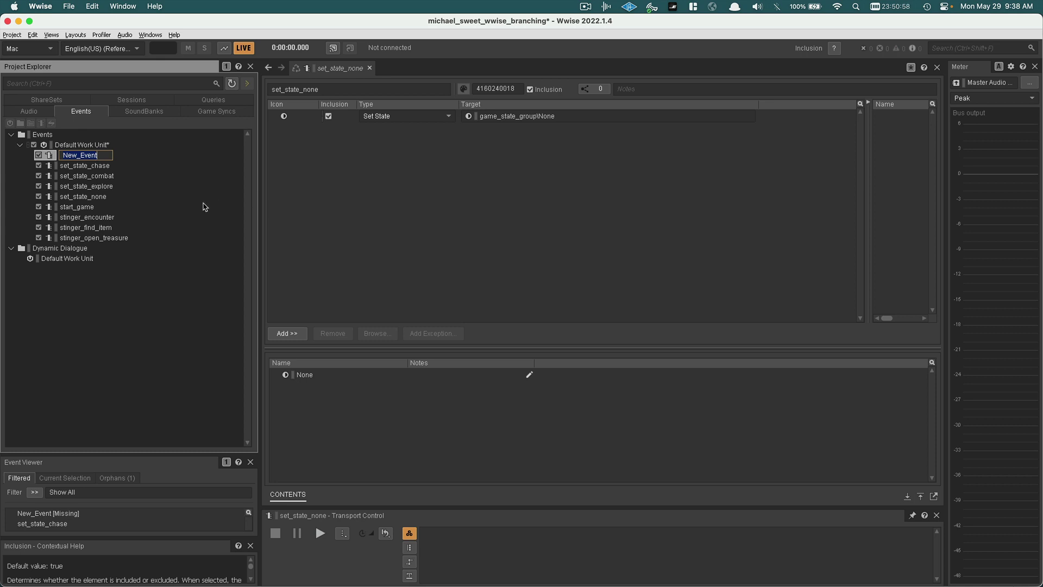
text(stop_game)
key(Return)
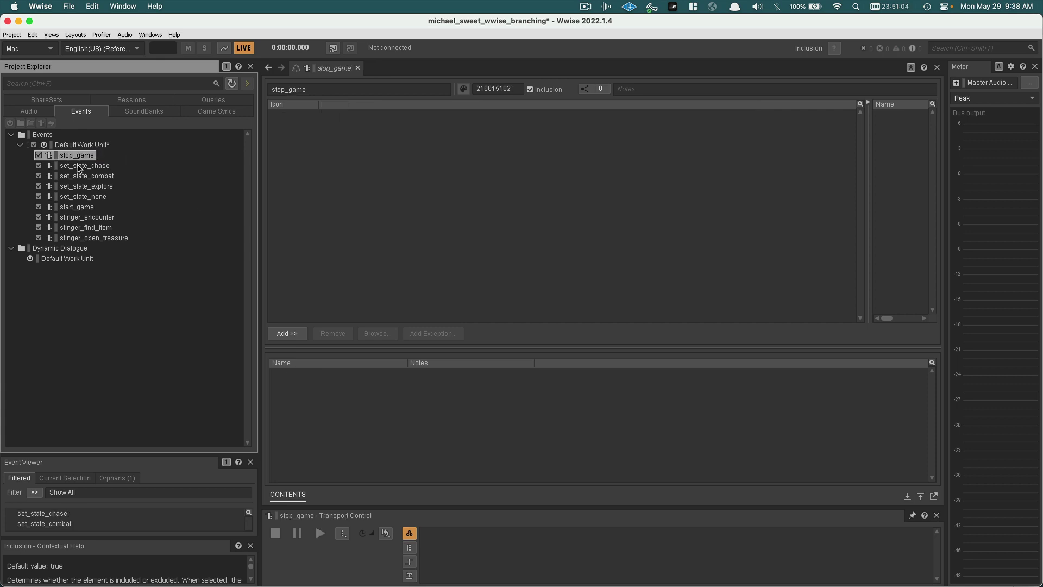
- Add a Stop action to the stop_game event and target it at music_game_switch
click(81, 197)
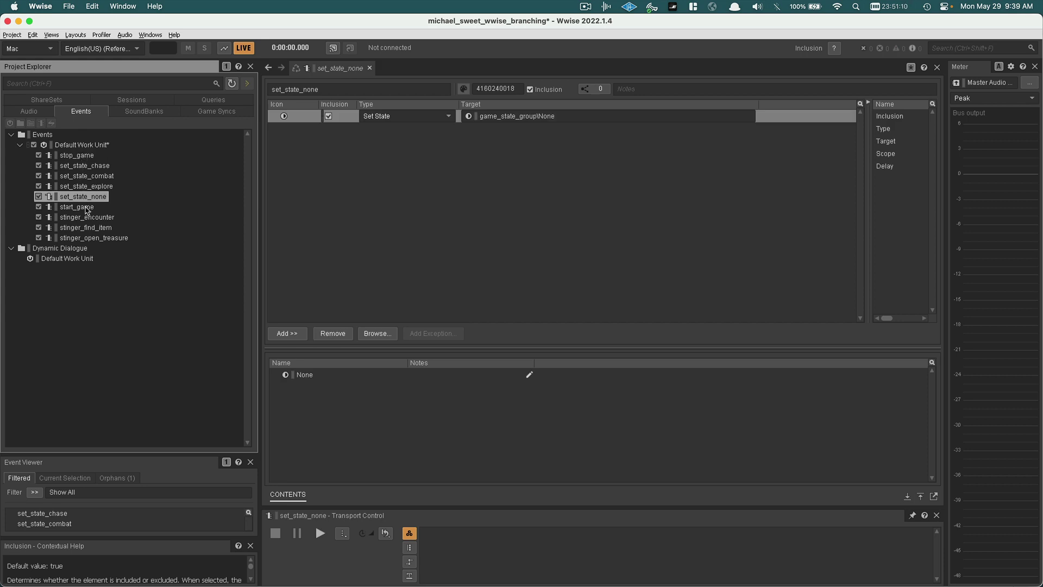
click(86, 208)
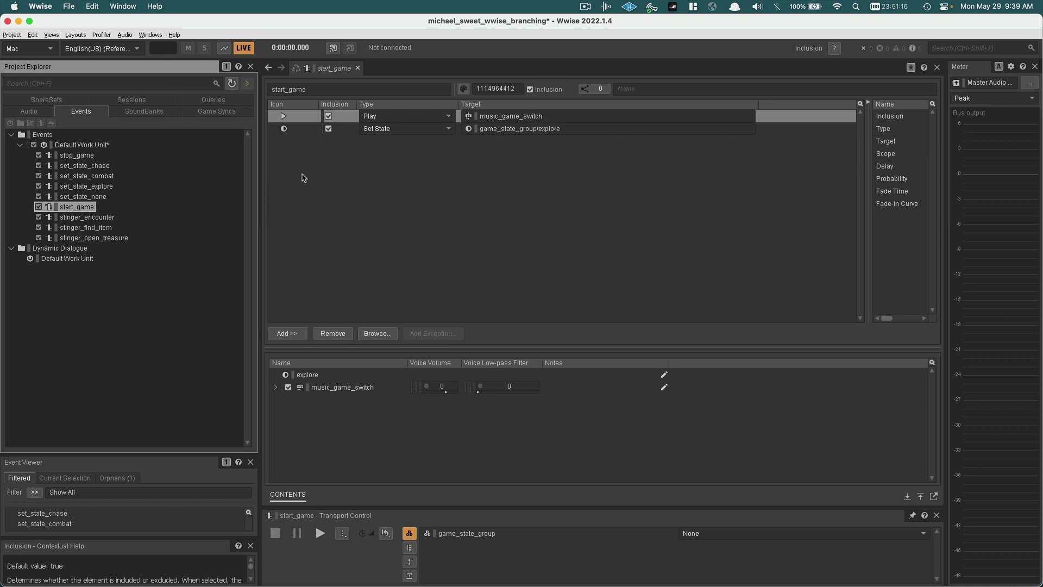
click(97, 158)
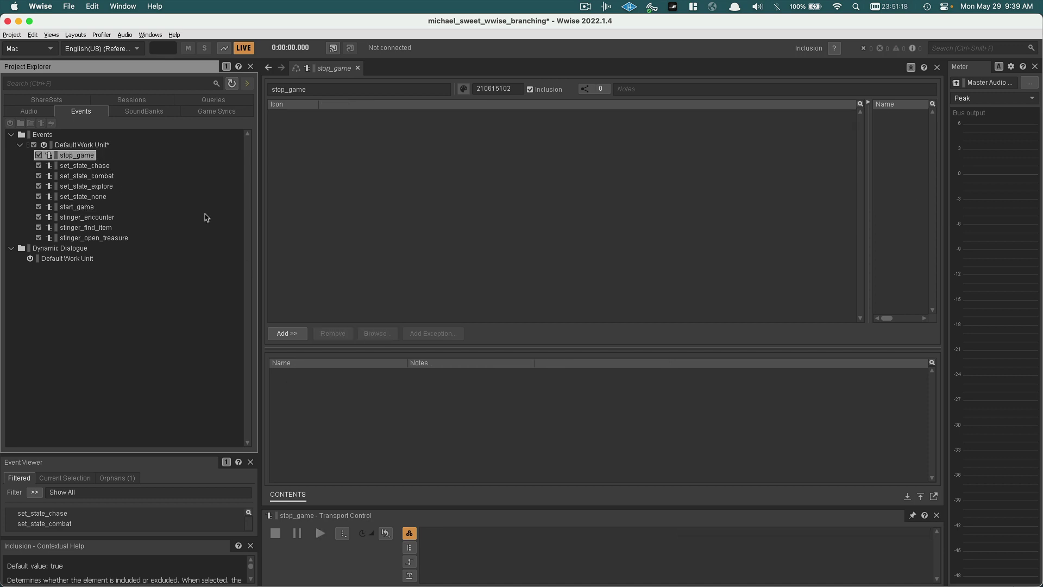
click(287, 333)
mouse_move(351, 356)
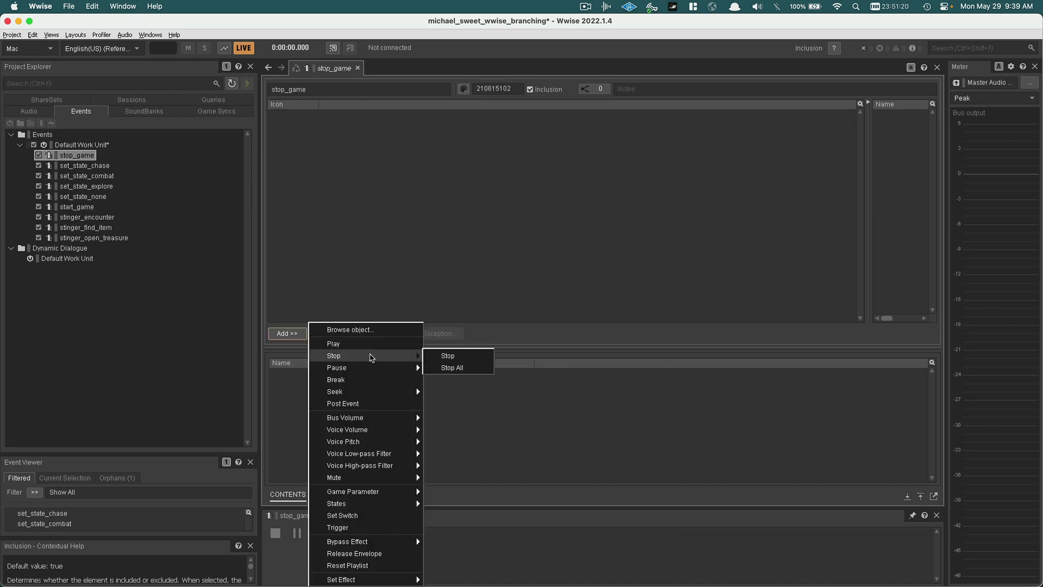
click(440, 360)
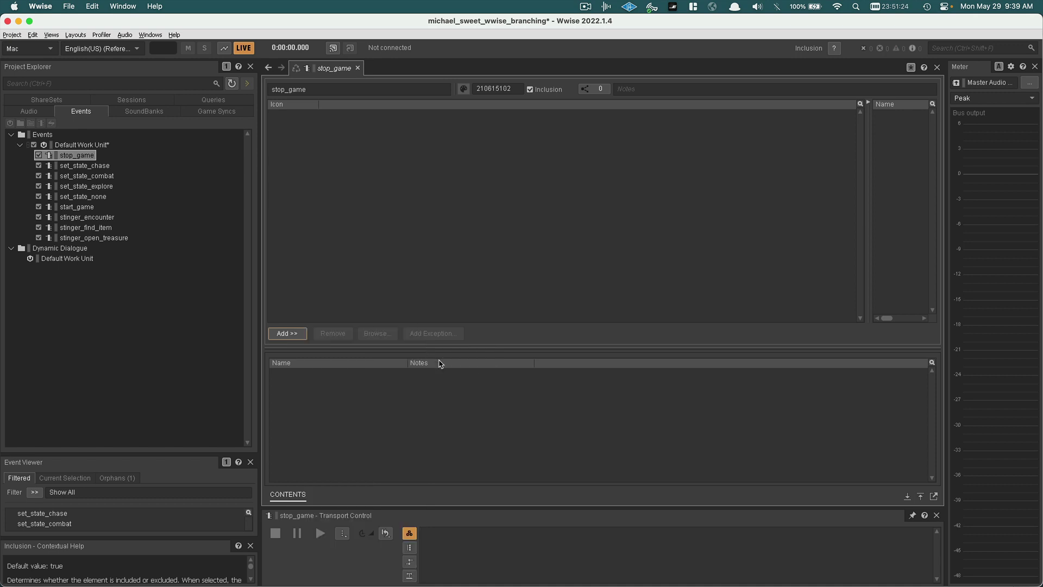
click(512, 120)
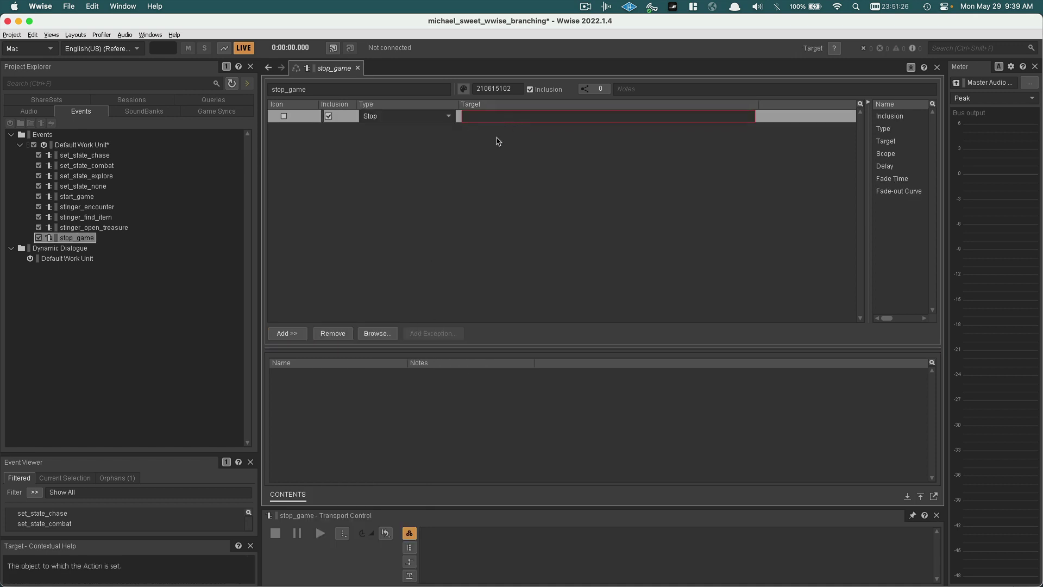
click(387, 332)
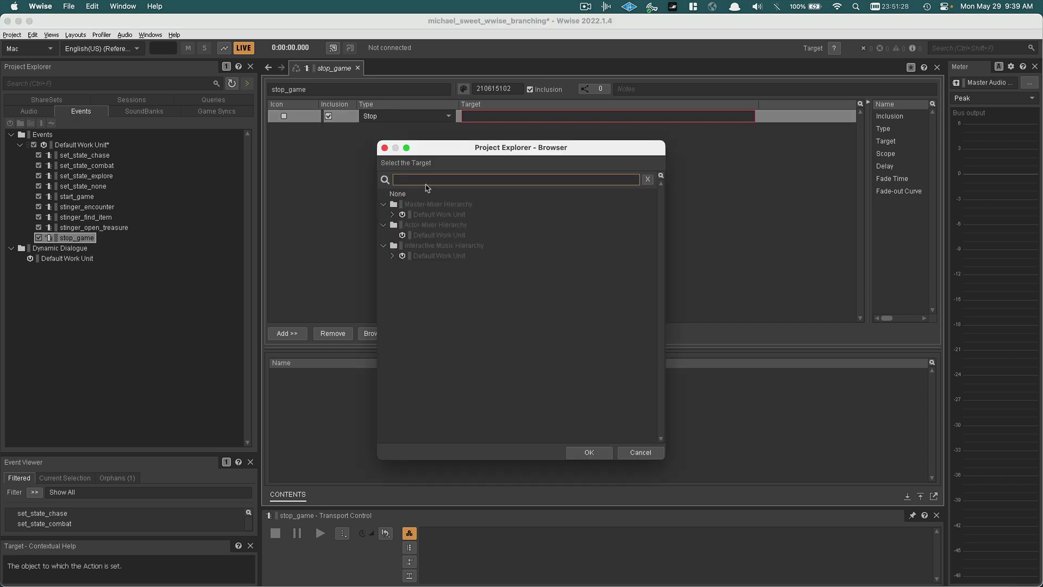
click(392, 255)
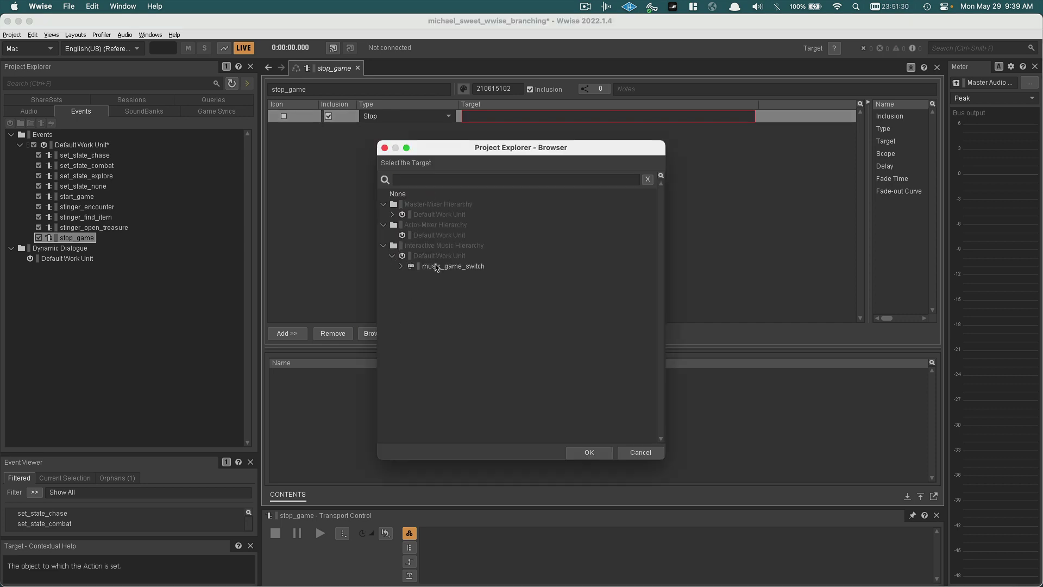
double_click(433, 266)
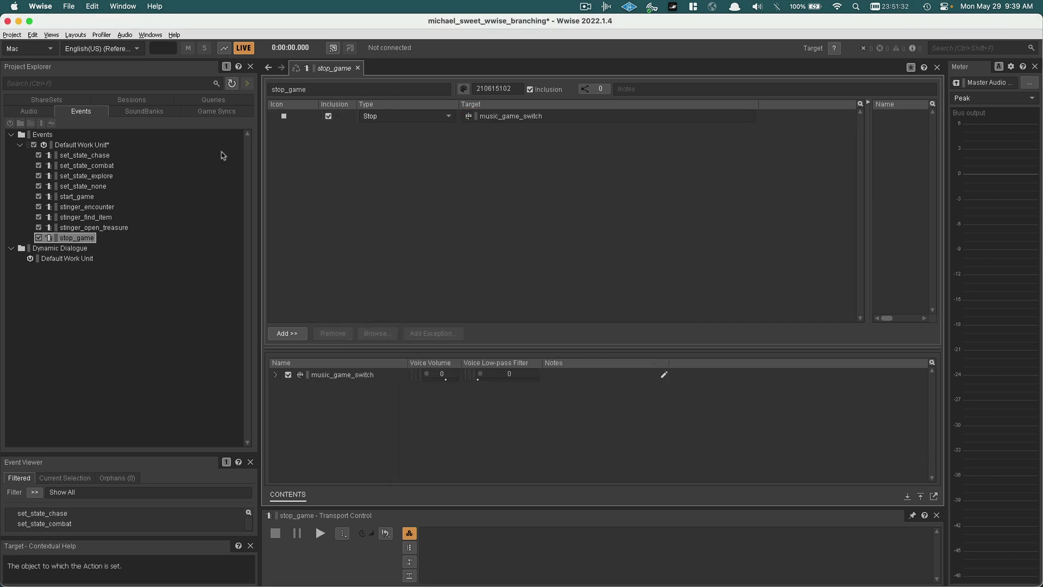
- Compare the set_state_none and start_game events, and add a Set State action to stop_game
click(103, 187)
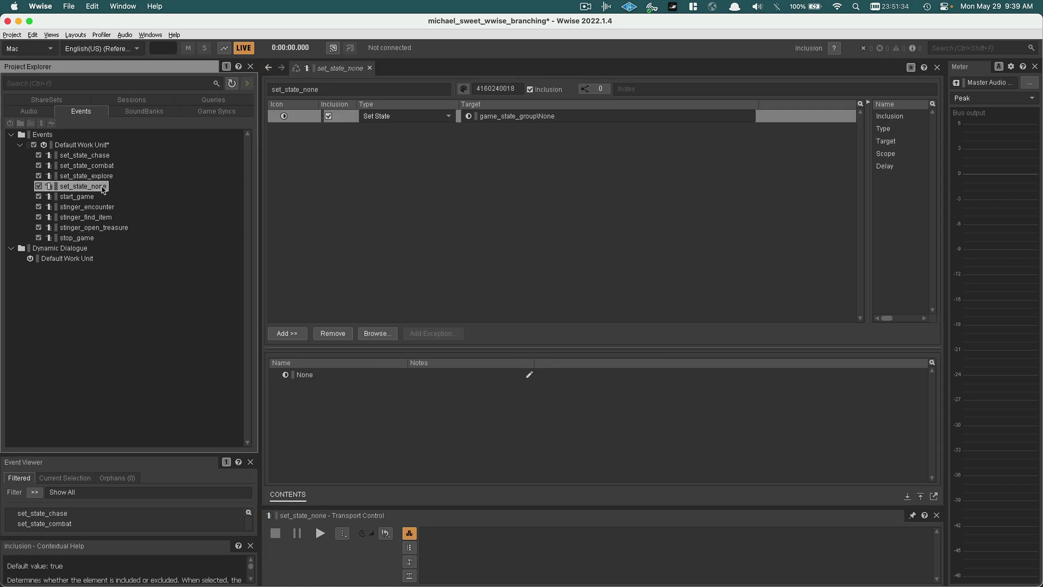
click(95, 199)
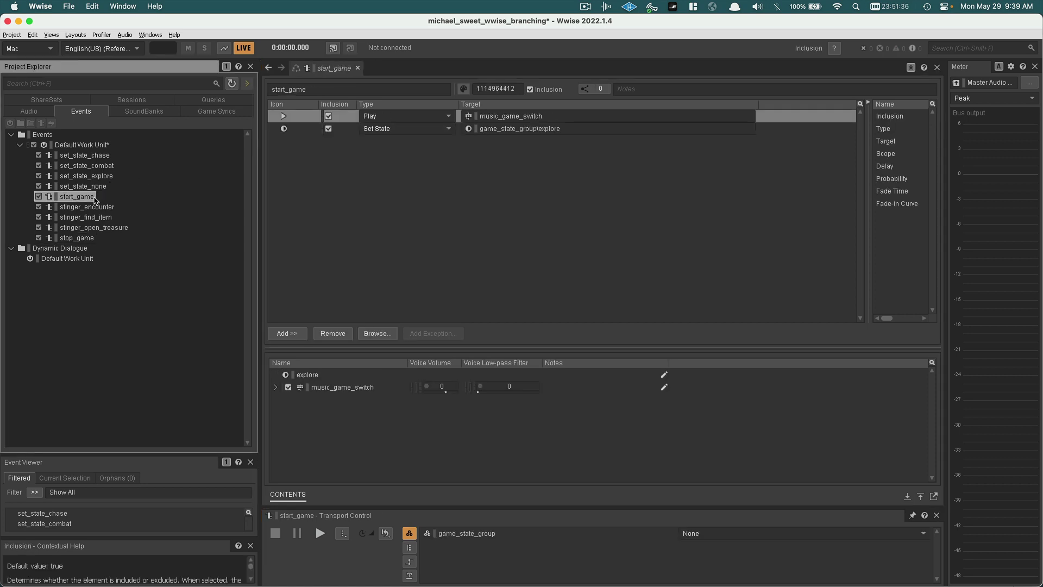
click(86, 238)
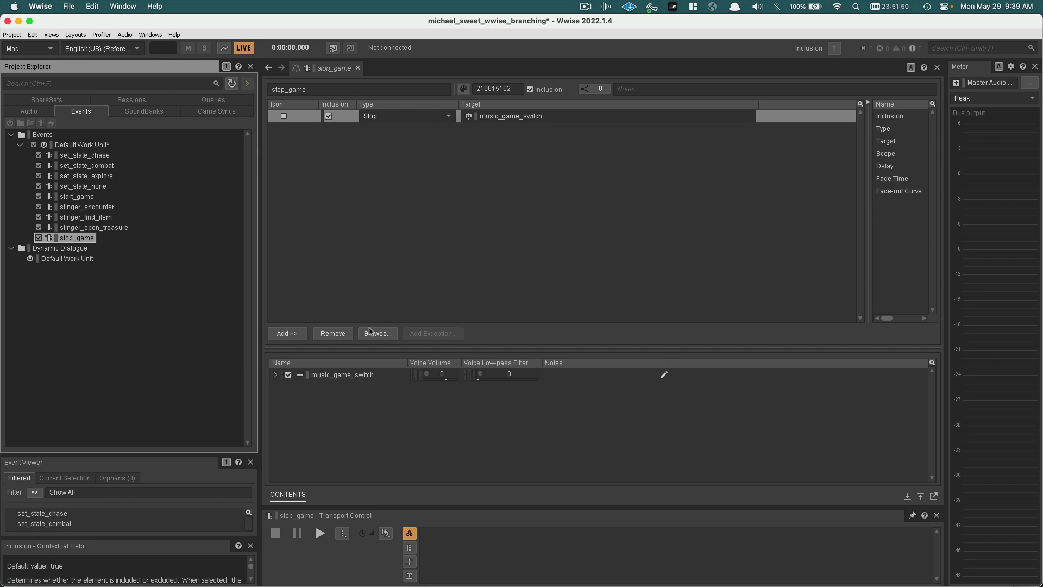
click(295, 334)
mouse_move(328, 355)
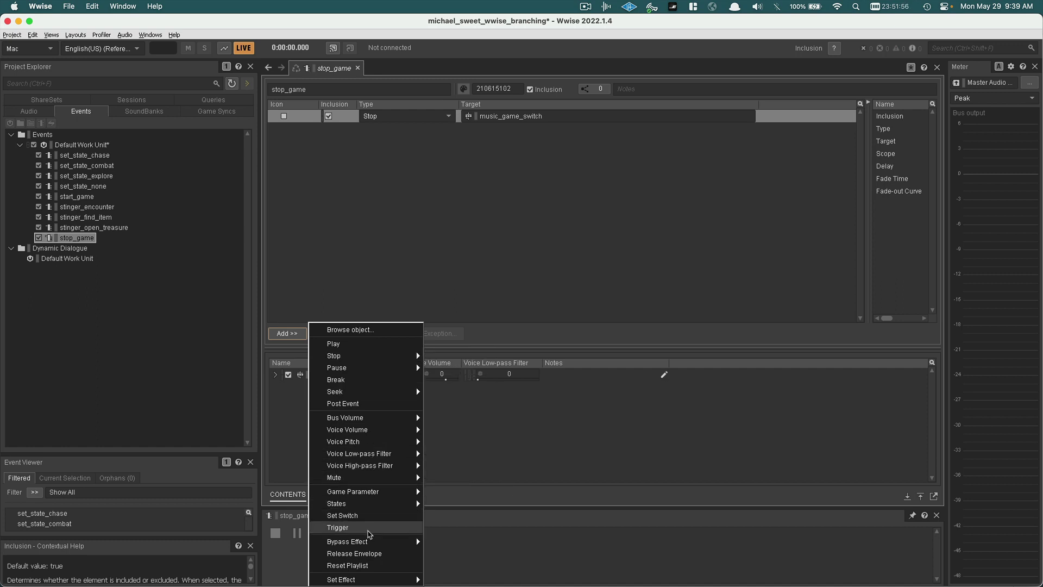
mouse_move(369, 509)
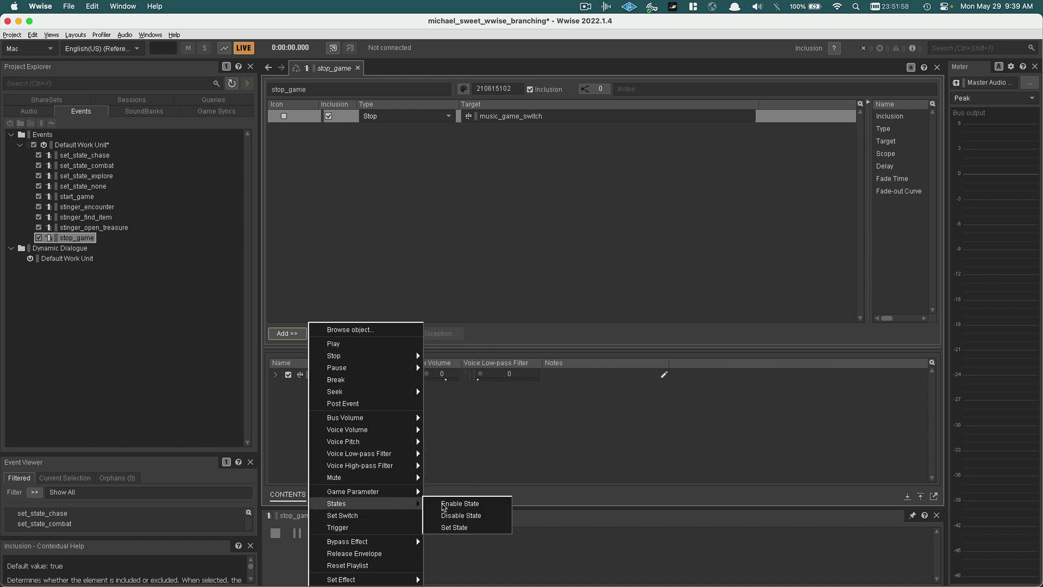
click(456, 527)
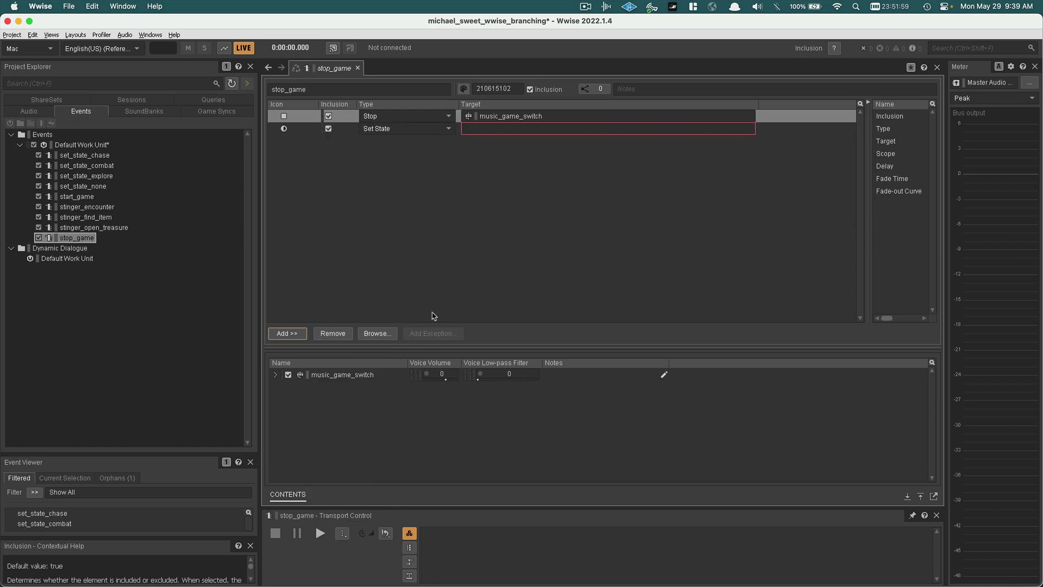
- Target stop_game's Set State action at the None state of game_state_group and reorder the actions so Stop comes after it
click(508, 129)
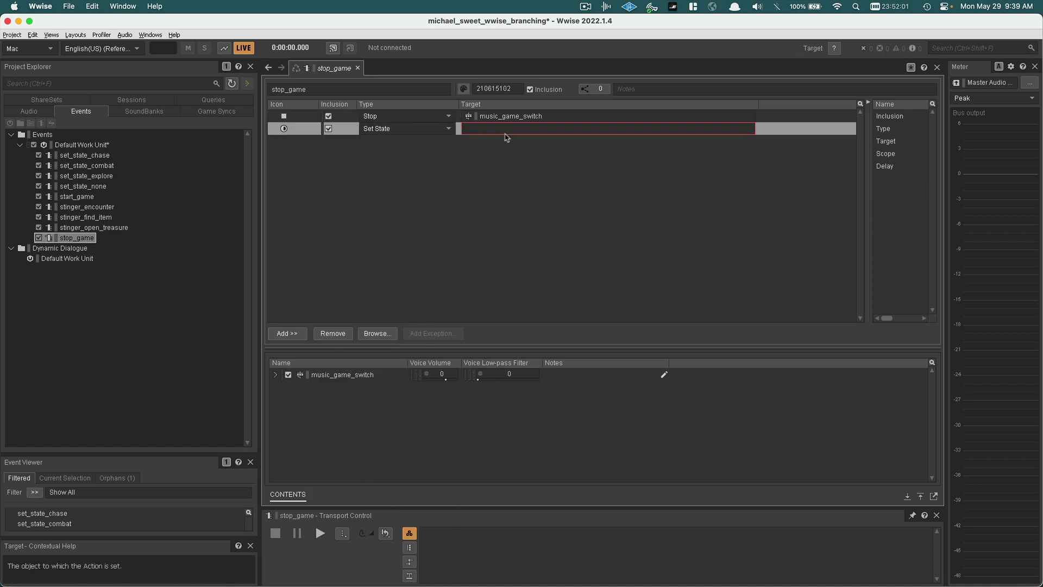
click(372, 333)
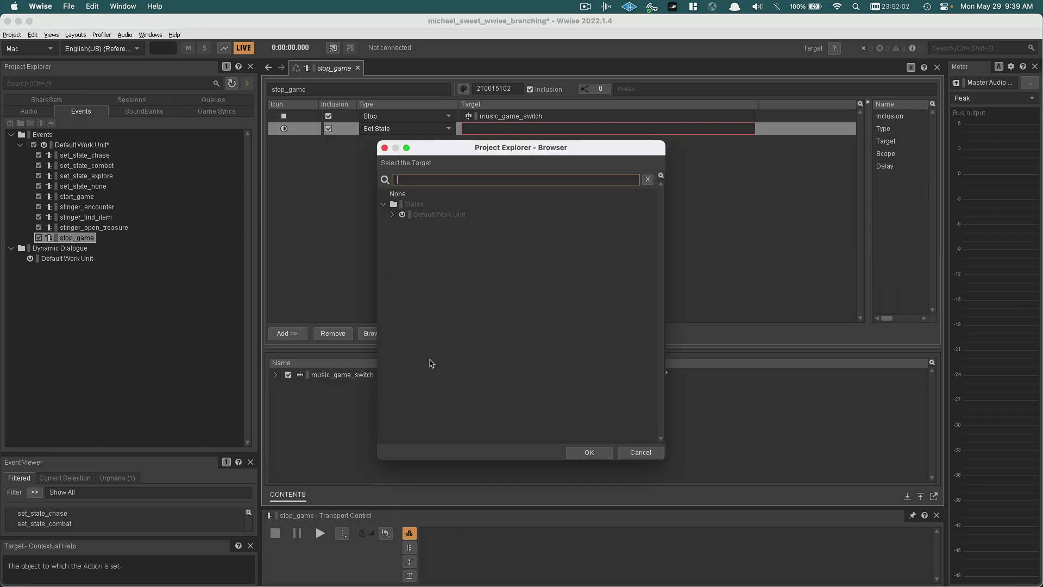
double_click(397, 194)
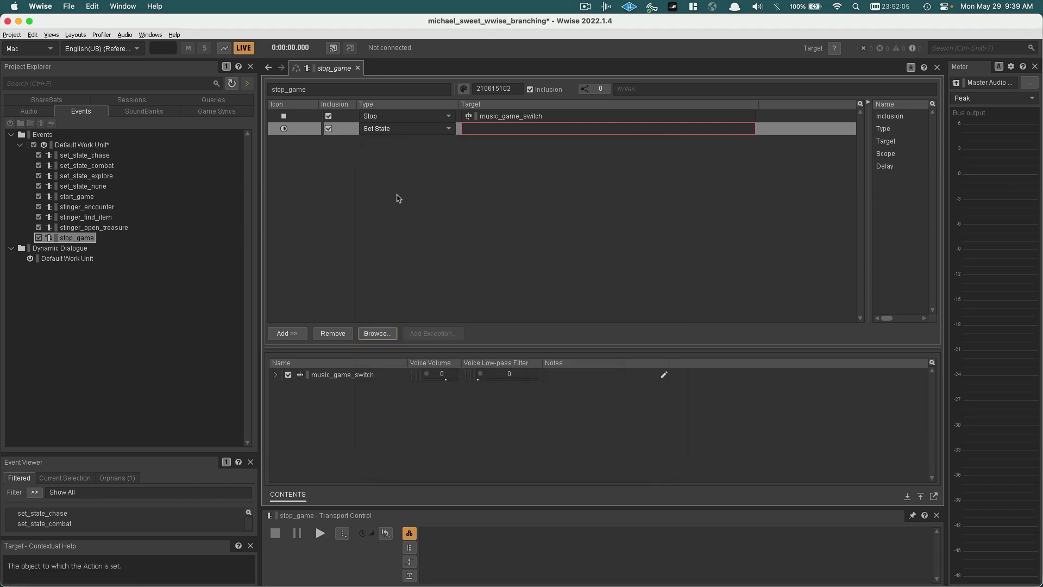
click(376, 334)
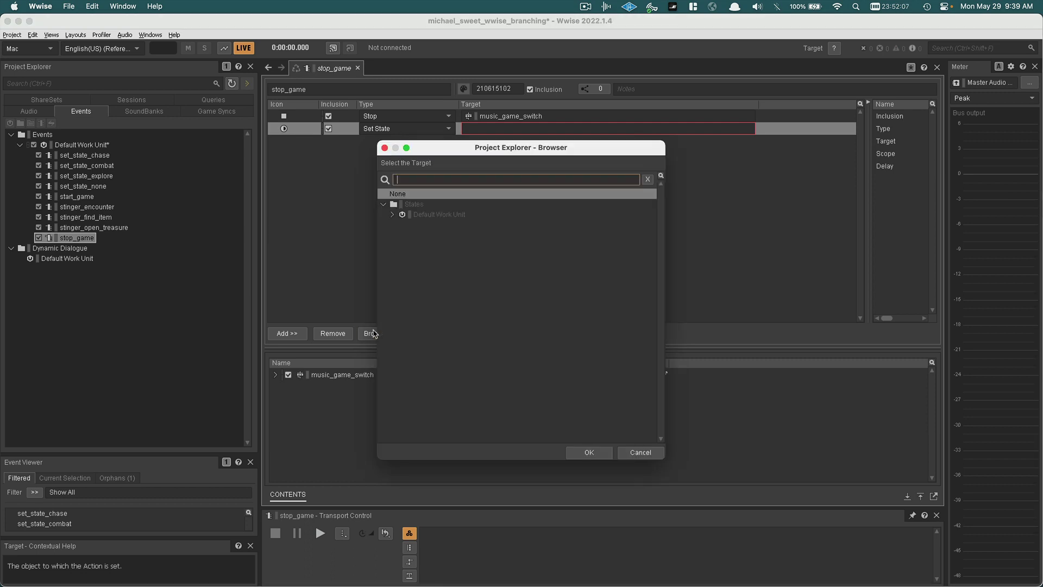
click(392, 214)
click(400, 225)
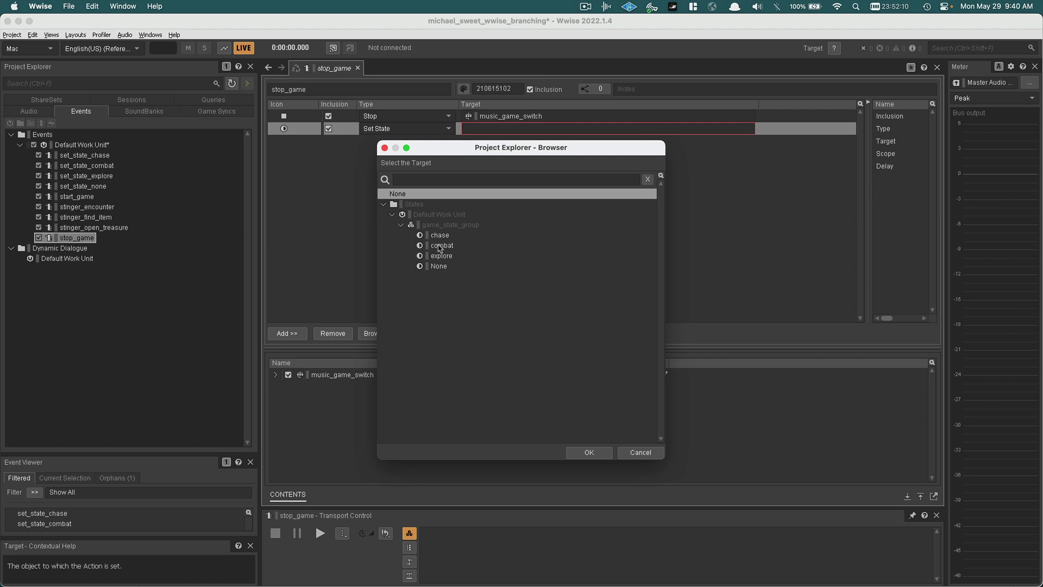
double_click(438, 266)
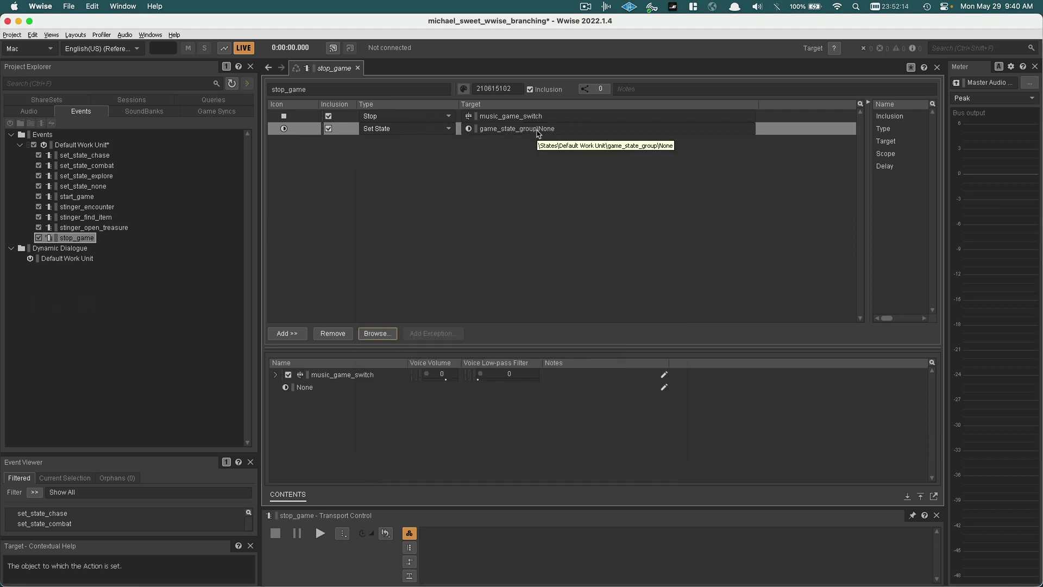
drag(315, 117, 313, 135)
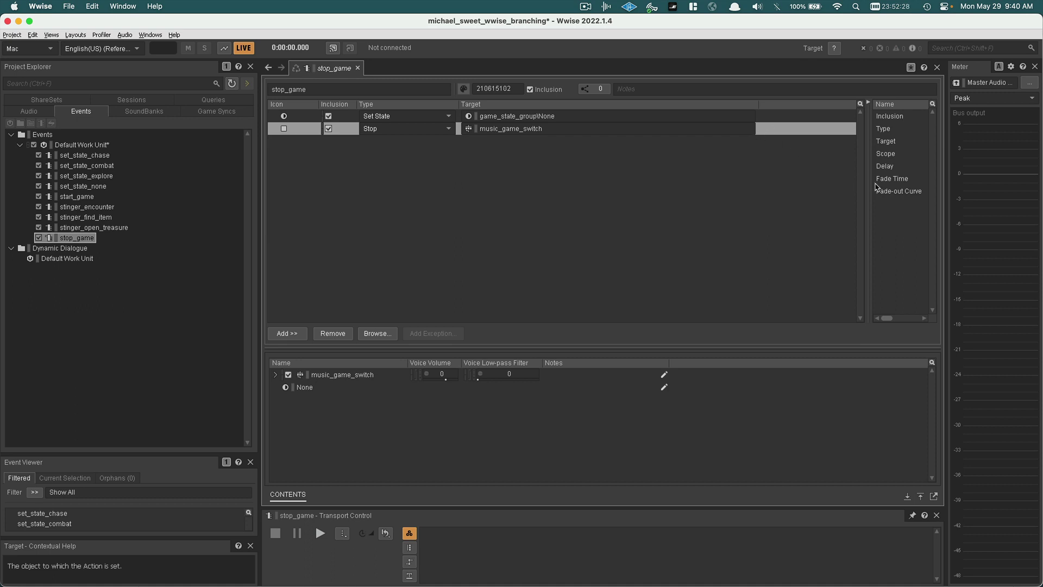
- Widen the action properties area and set the delay of stop_game's Stop action to 10 seconds
drag(868, 191, 740, 194)
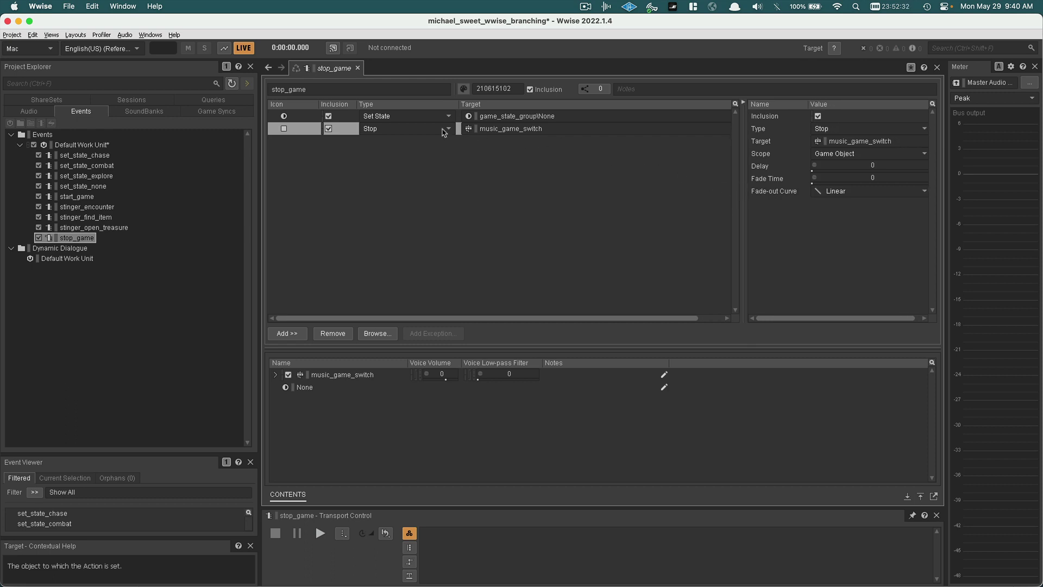
click(351, 121)
click(347, 128)
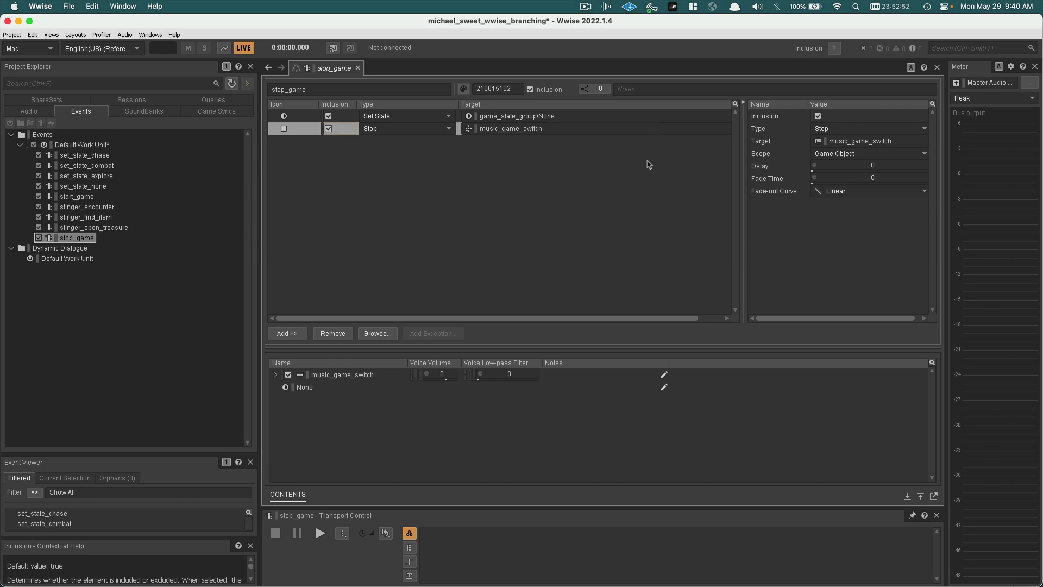
click(875, 166)
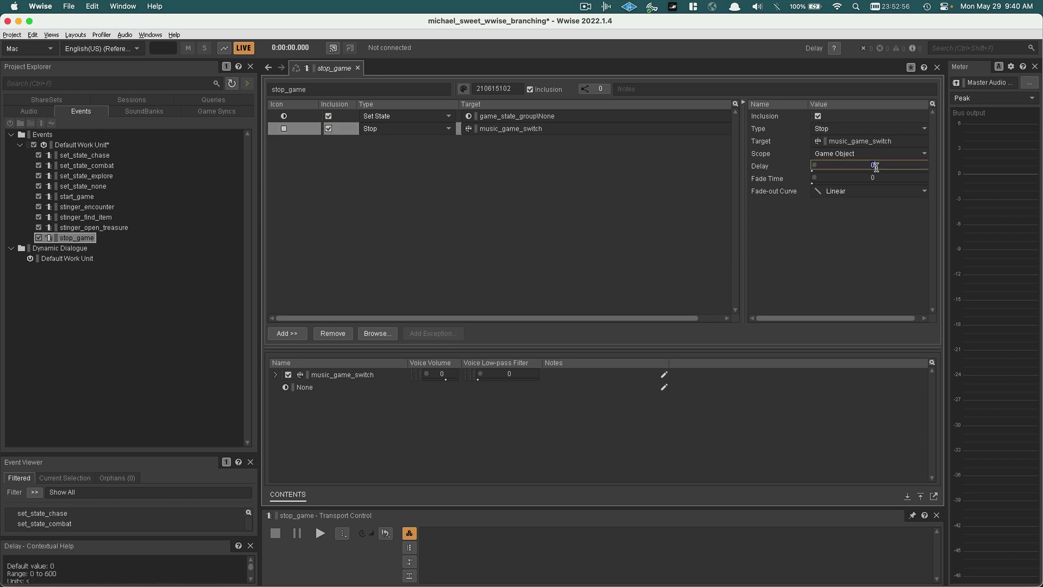
text(10)
key(Return)
click(652, 213)
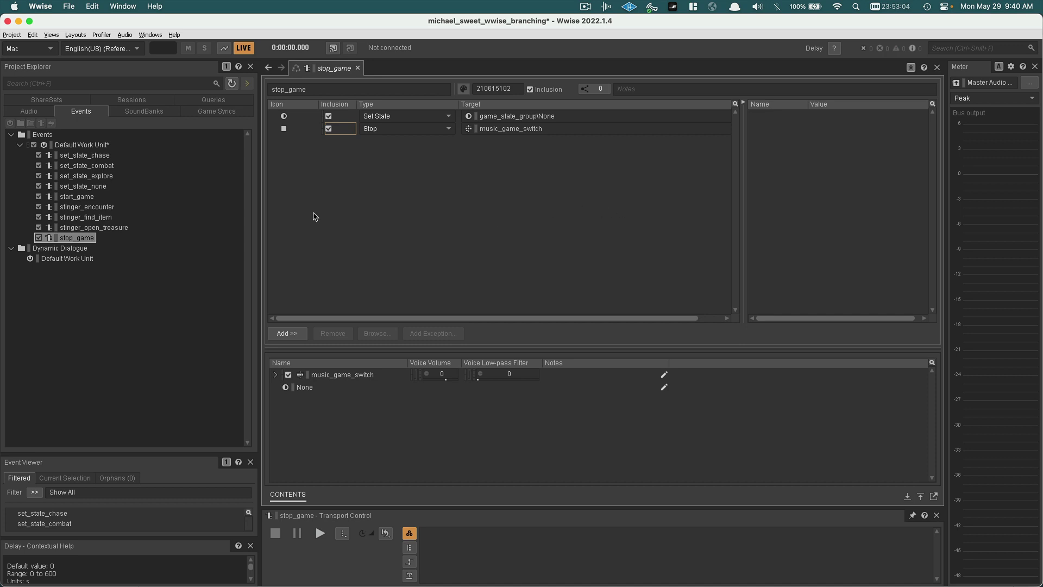
- Set the scope of the stinger_encounter event's Trigger action to Global
click(87, 208)
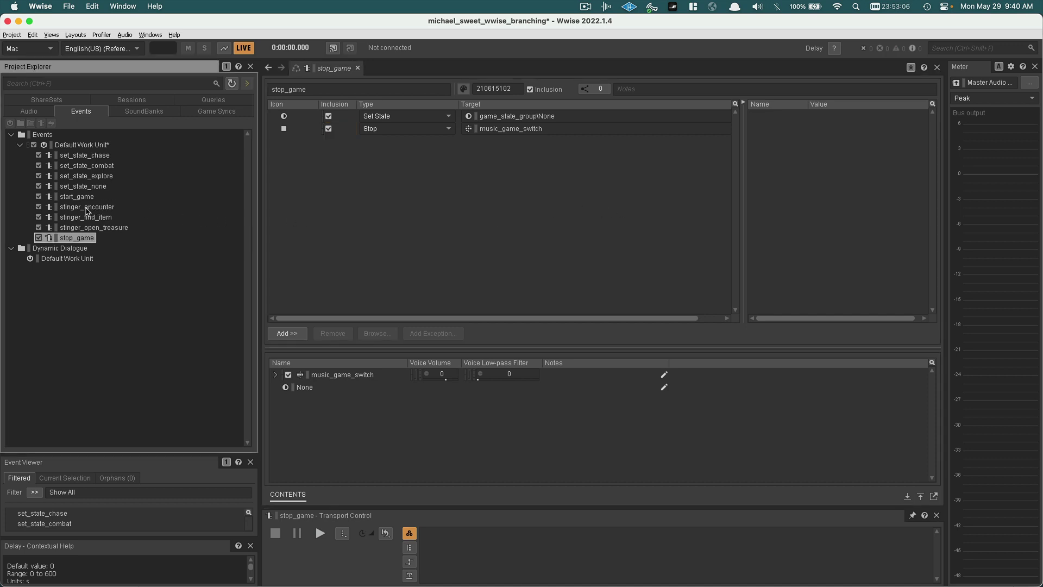
click(86, 210)
click(87, 217)
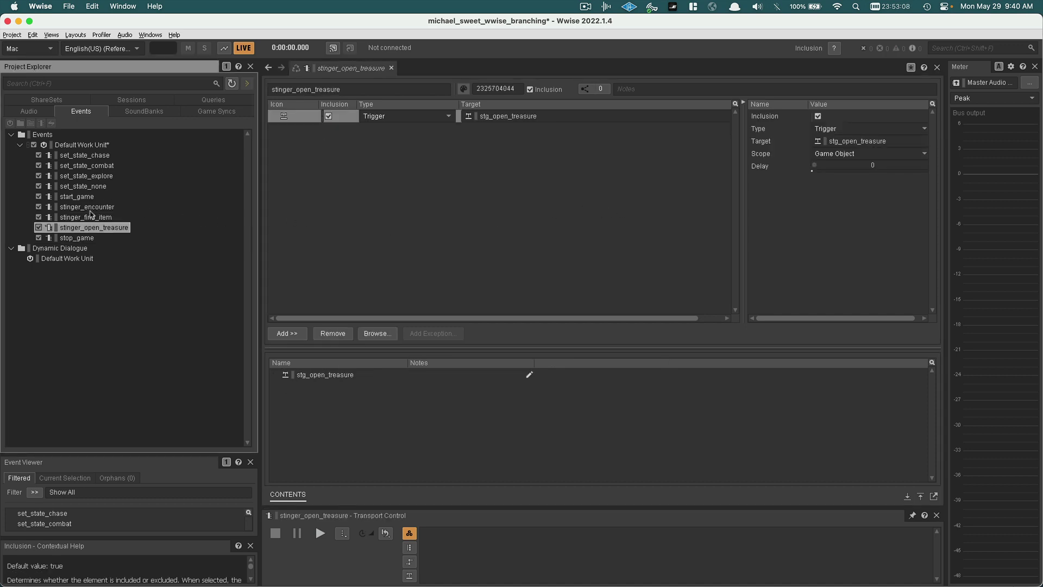
click(92, 210)
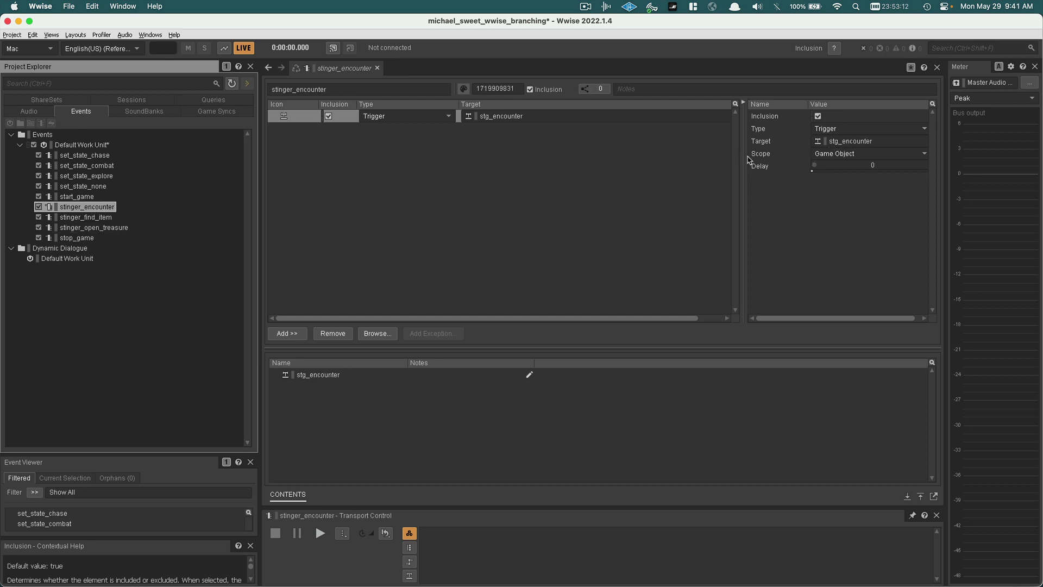
click(619, 117)
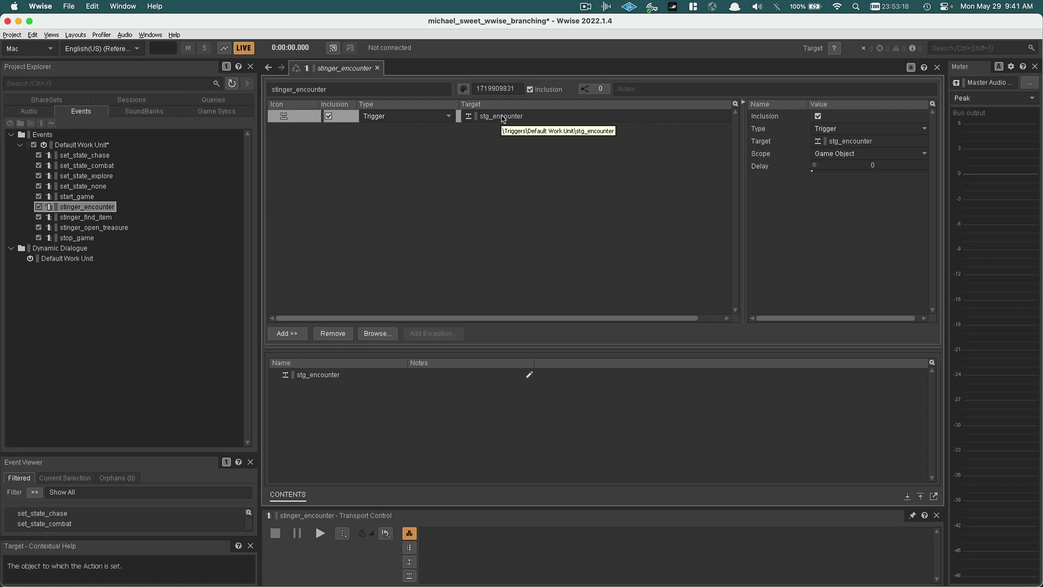
click(849, 157)
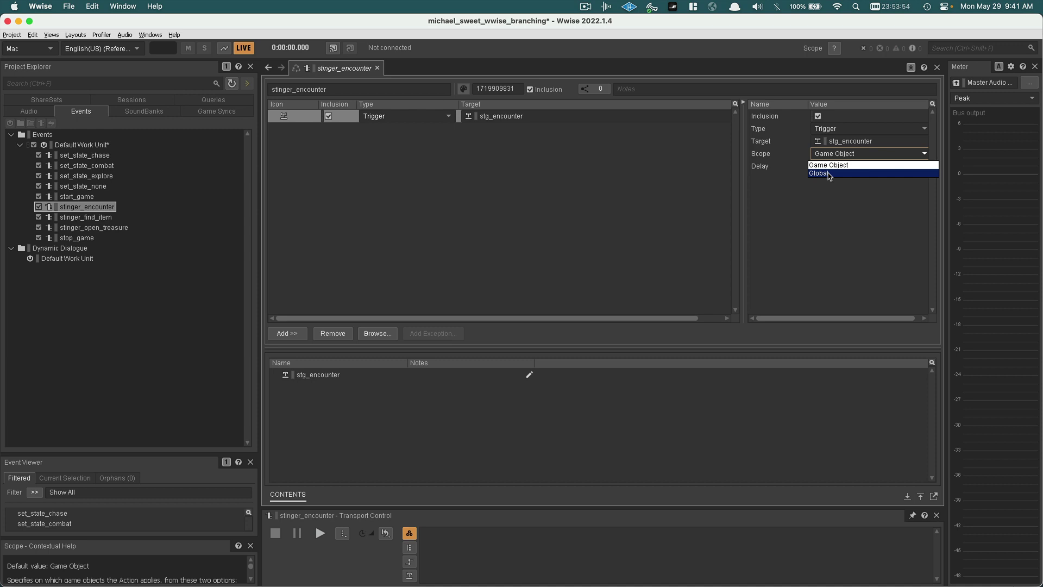
click(828, 173)
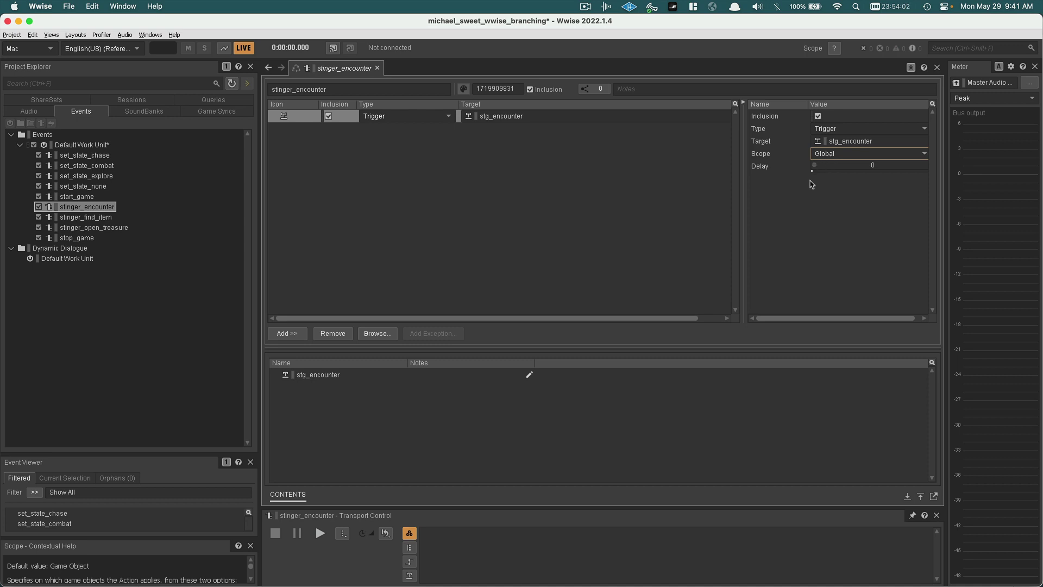
- Set the scope of the stinger_find_item event's Trigger action to Global
click(79, 219)
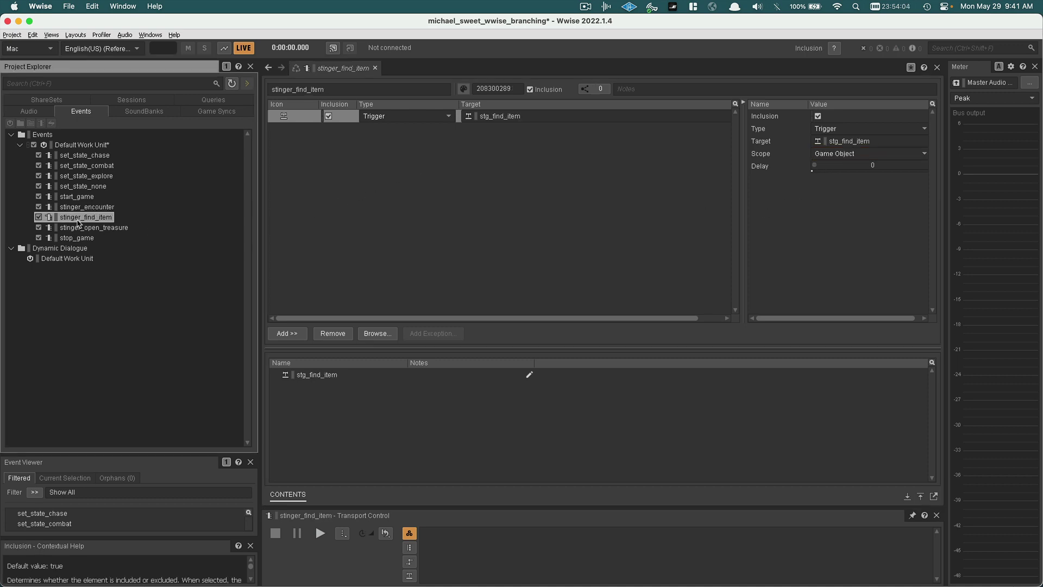
click(840, 153)
click(837, 172)
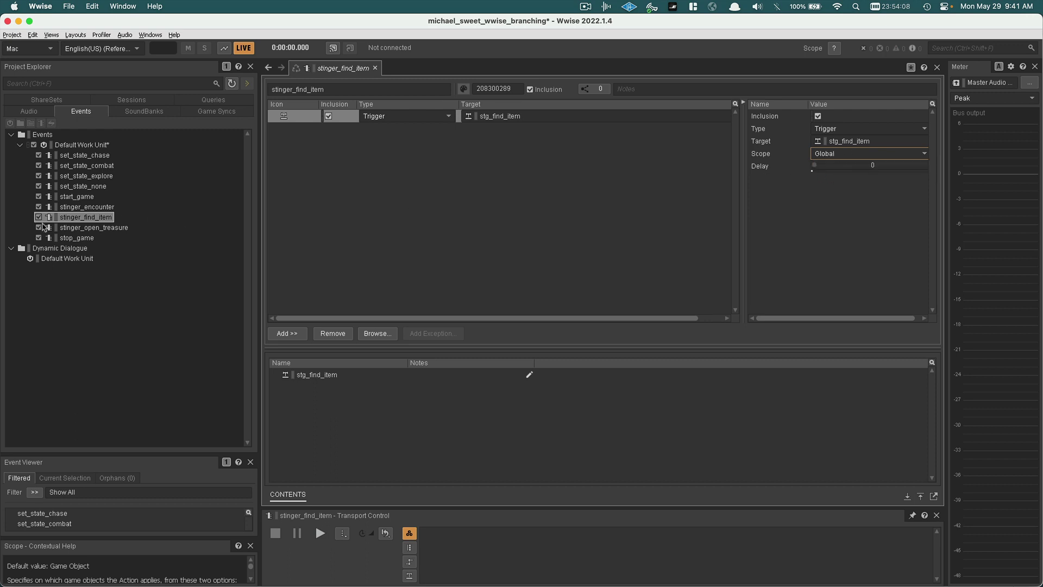
- Set the scope of the stinger_open_treasure event's Trigger action to Global
click(93, 229)
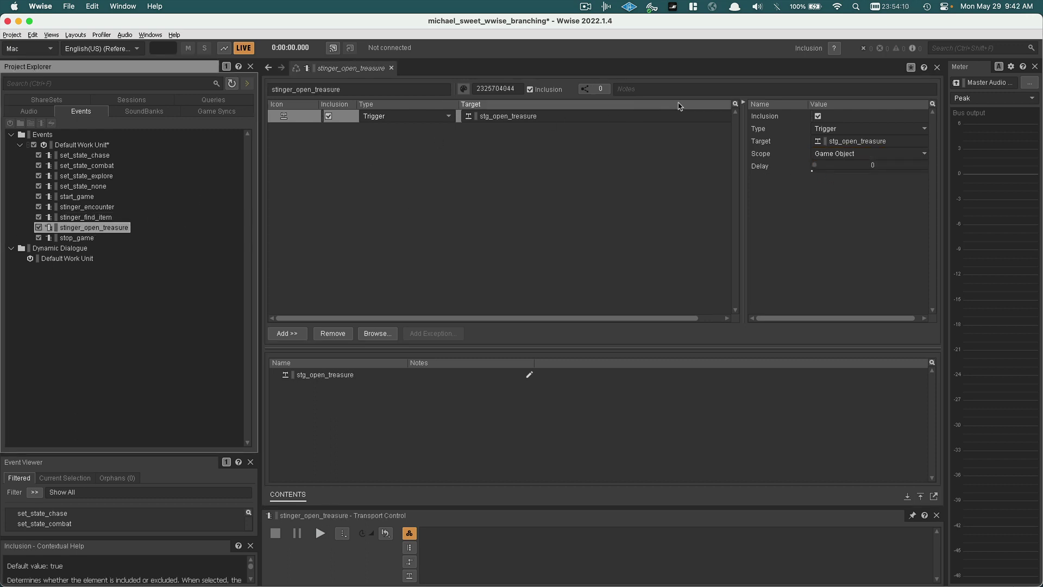
click(845, 154)
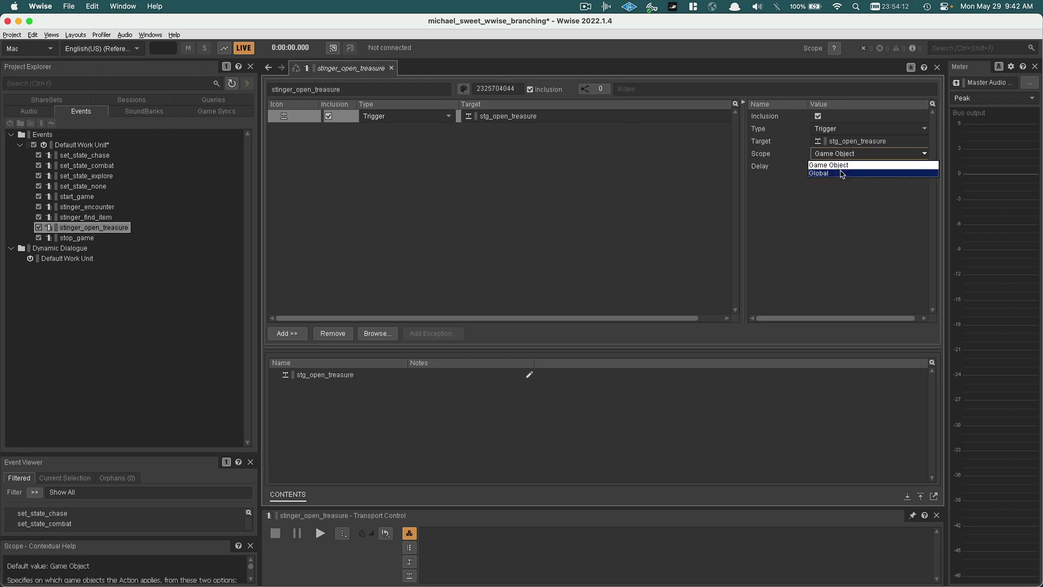
click(839, 172)
click(646, 215)
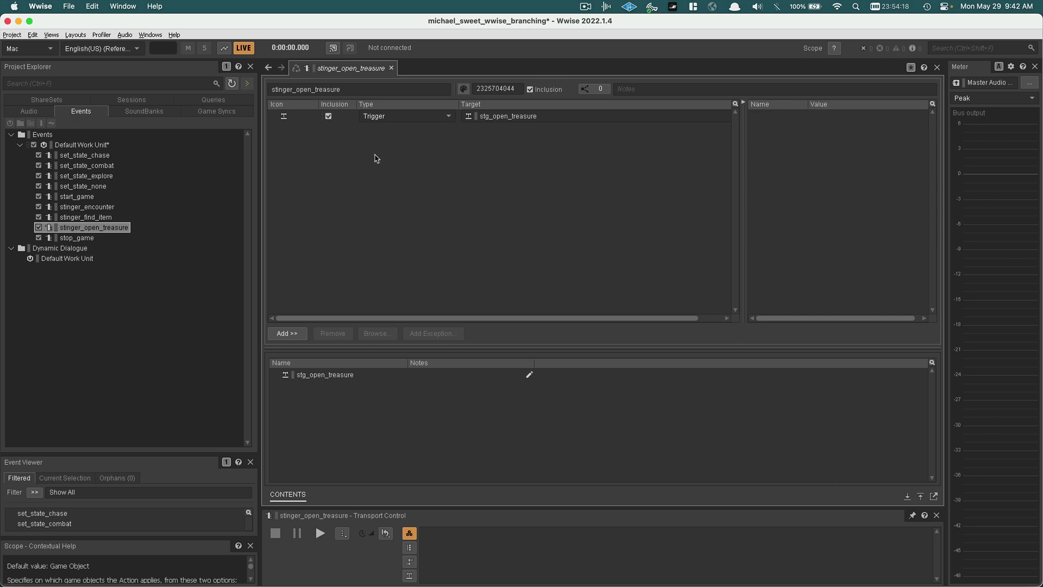
- Examine the Game Object and Global scope options of stinger_open_treasure's Trigger action, keeping Global selected
click(346, 114)
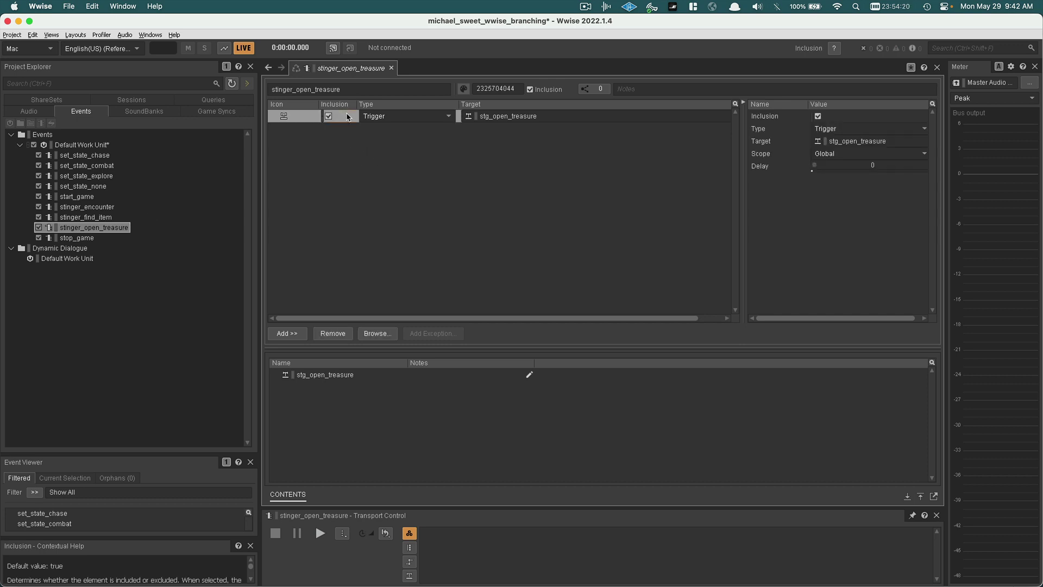
click(853, 154)
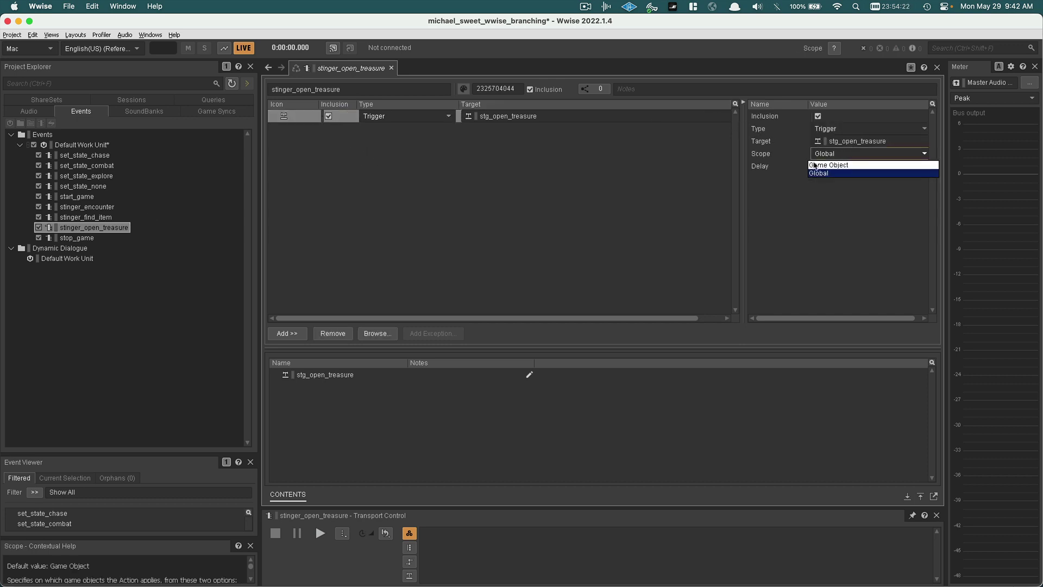
click(667, 180)
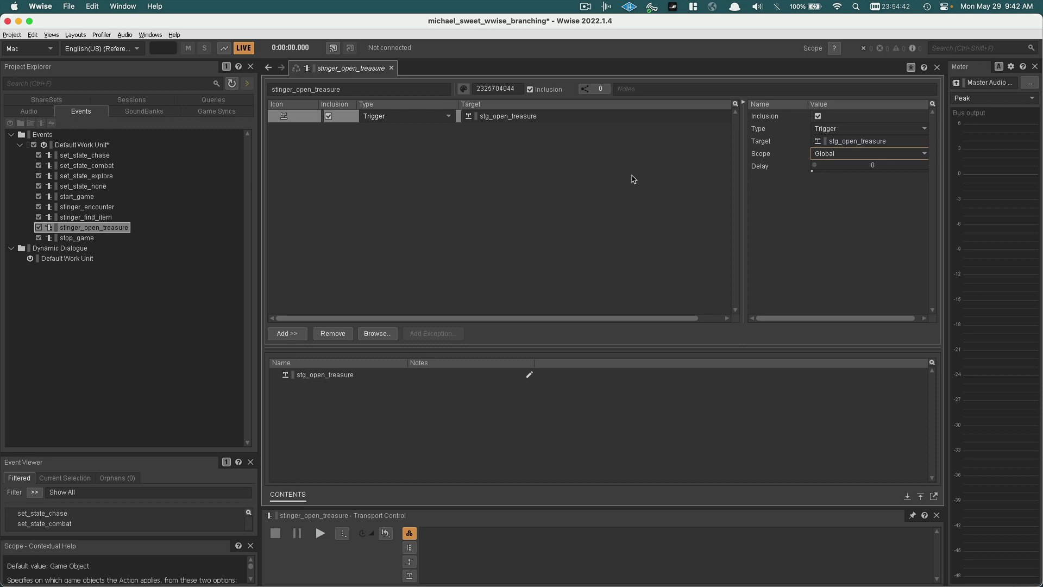
click(820, 157)
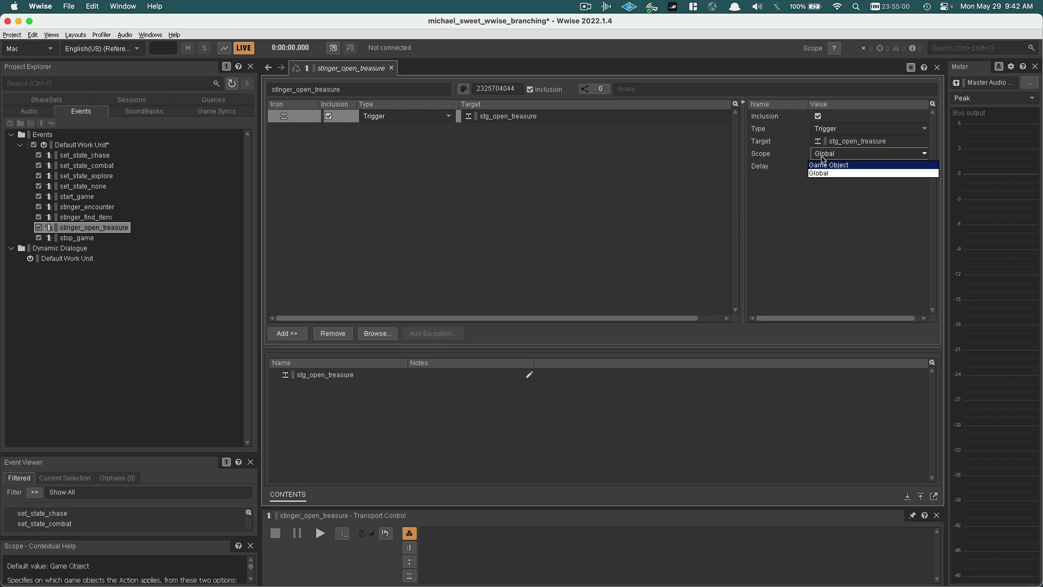
click(827, 200)
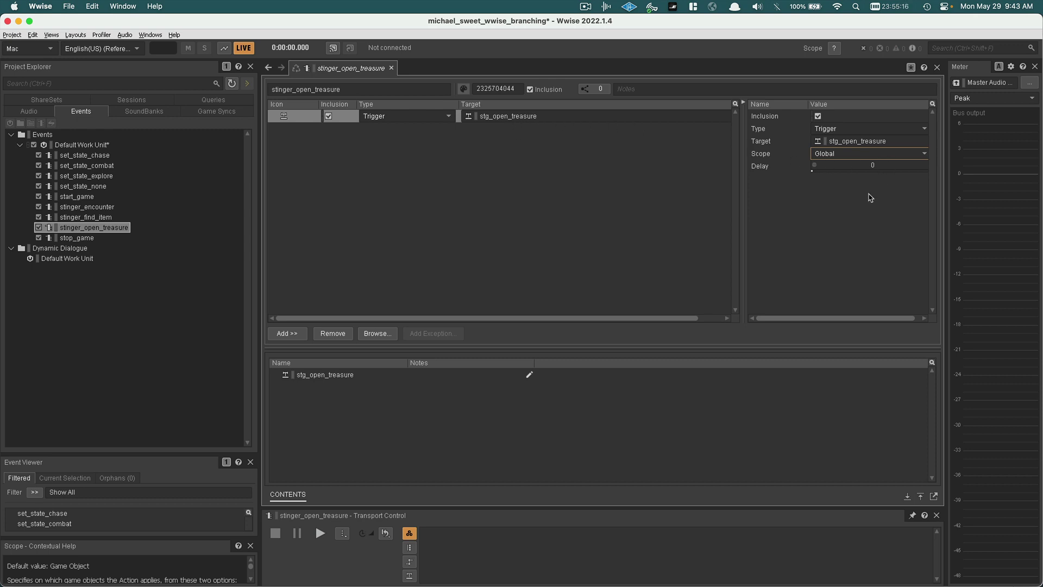
click(843, 155)
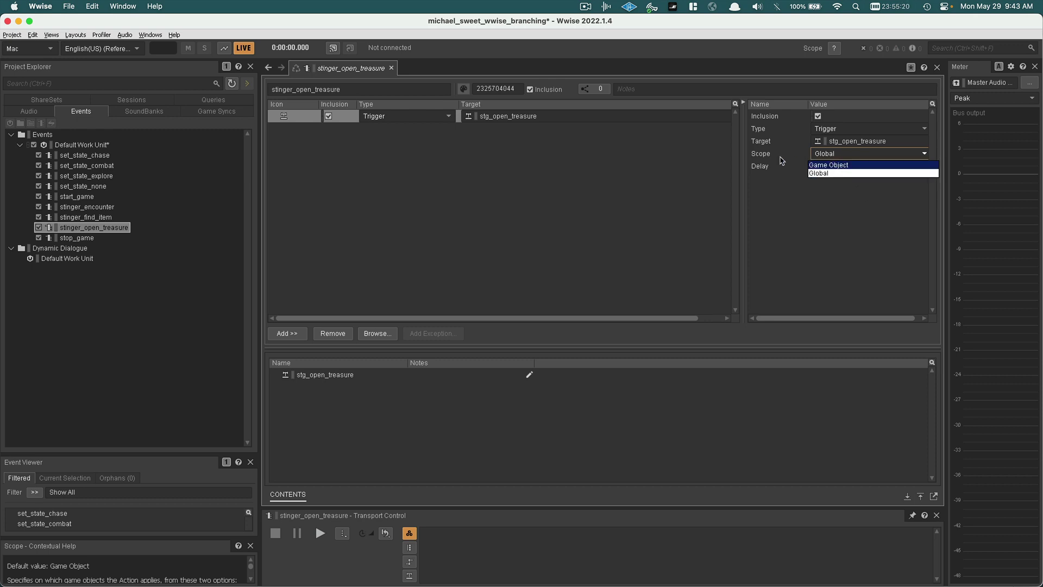
click(813, 174)
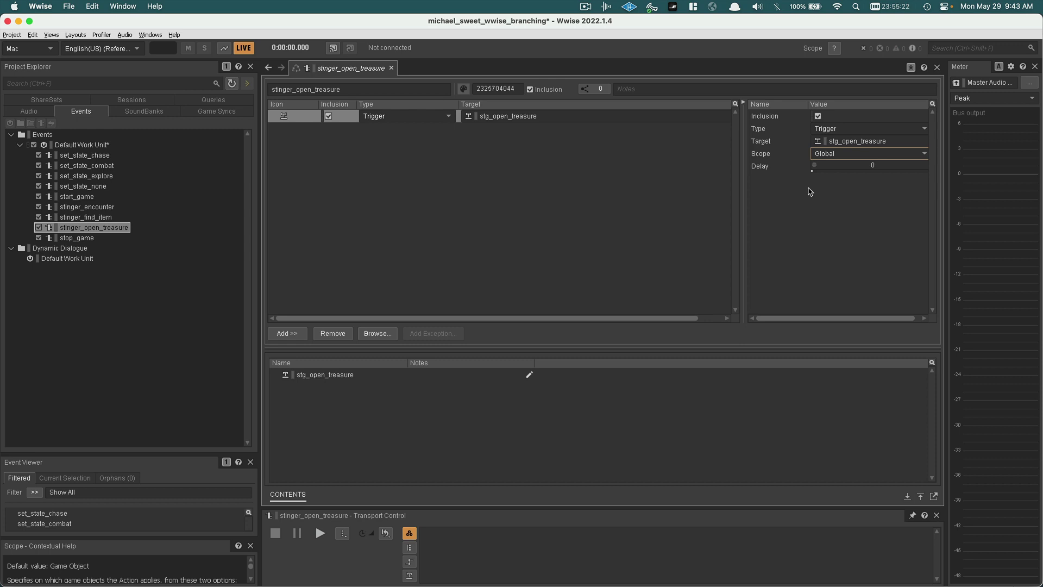
- Deselect stinger_open_treasure's Trigger action and save the project
click(612, 189)
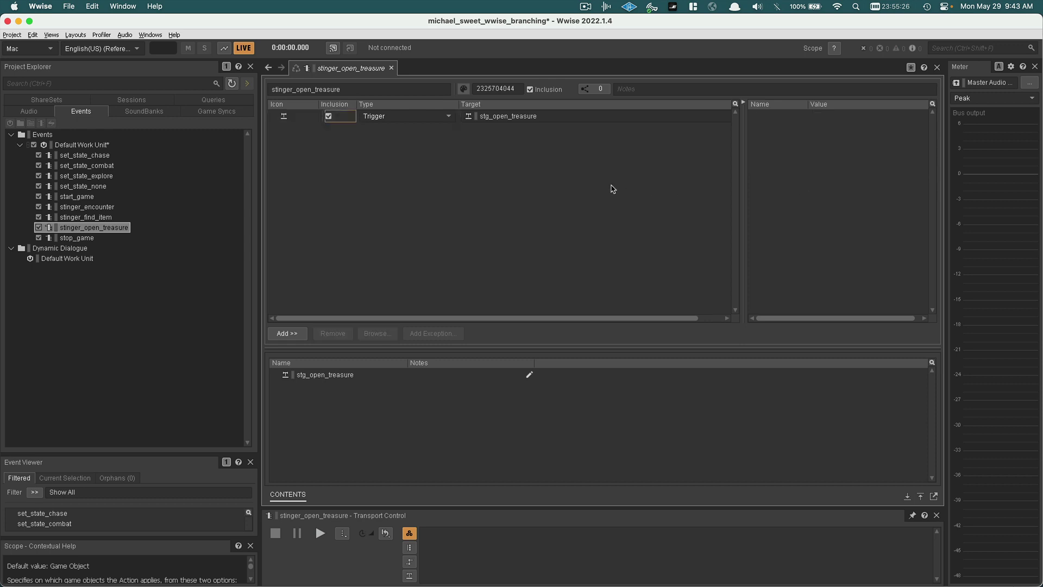
key(ctrl+s)
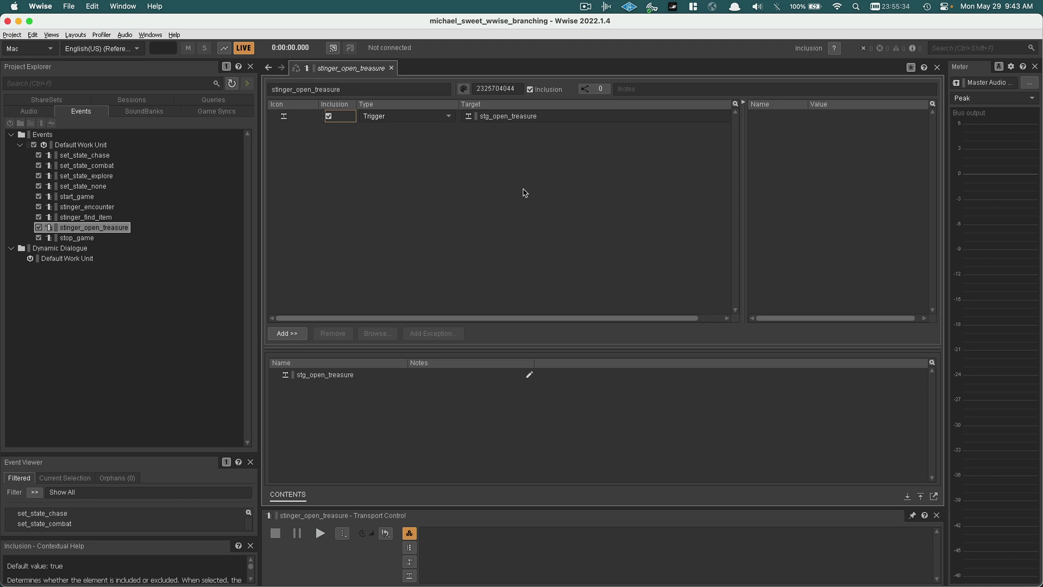
- Play the start_game event and look through the set_state_none, set_state_explore, set_state_combat and set_state_chase events
click(71, 200)
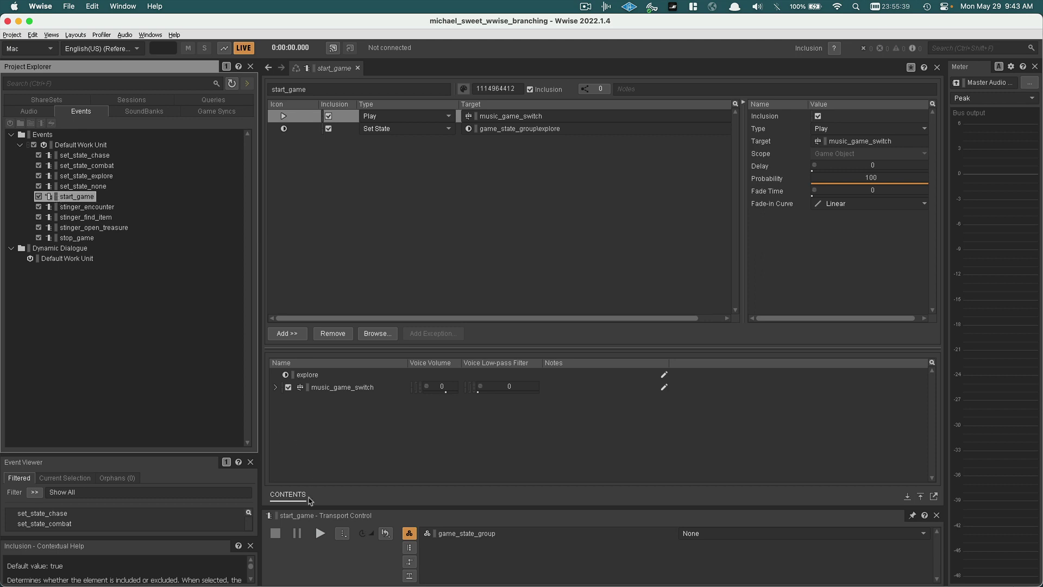
click(319, 533)
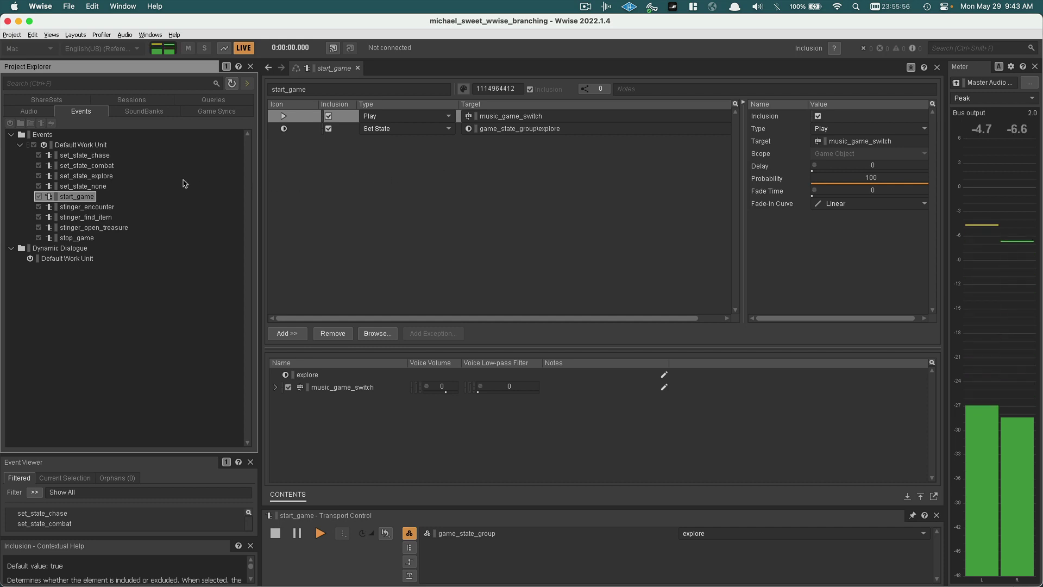
click(100, 187)
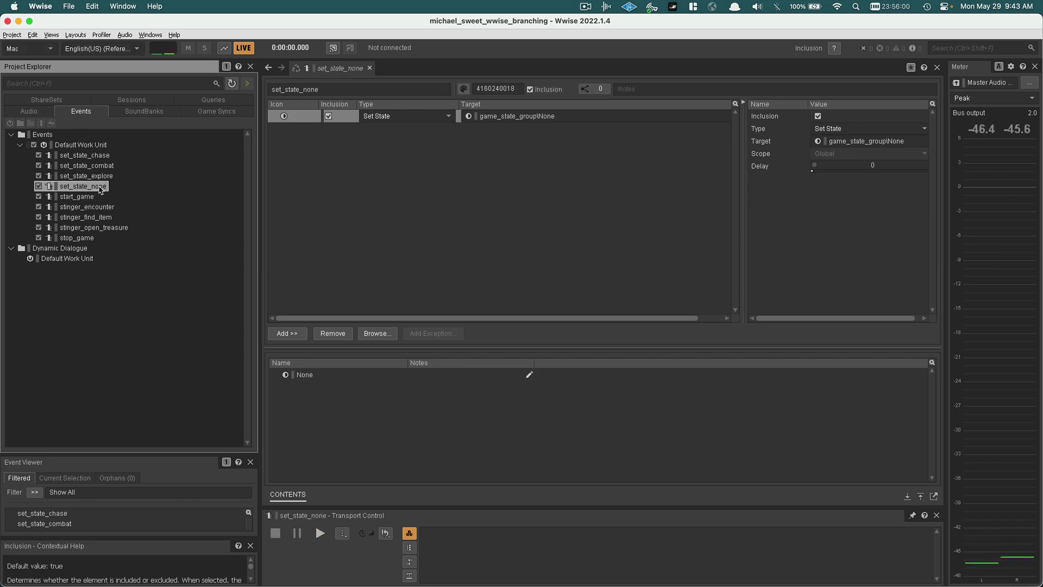
click(102, 176)
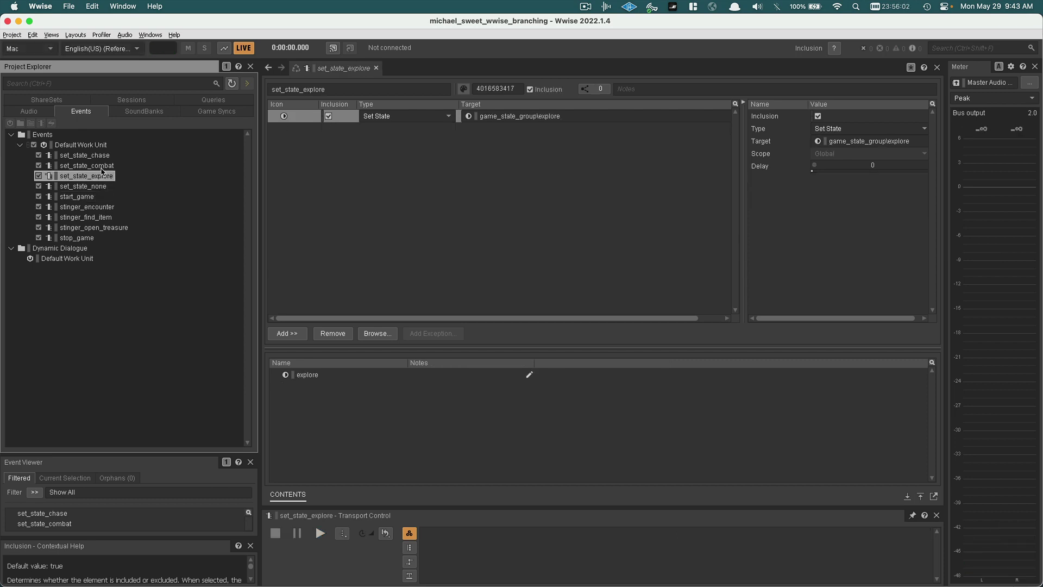
click(101, 166)
click(92, 155)
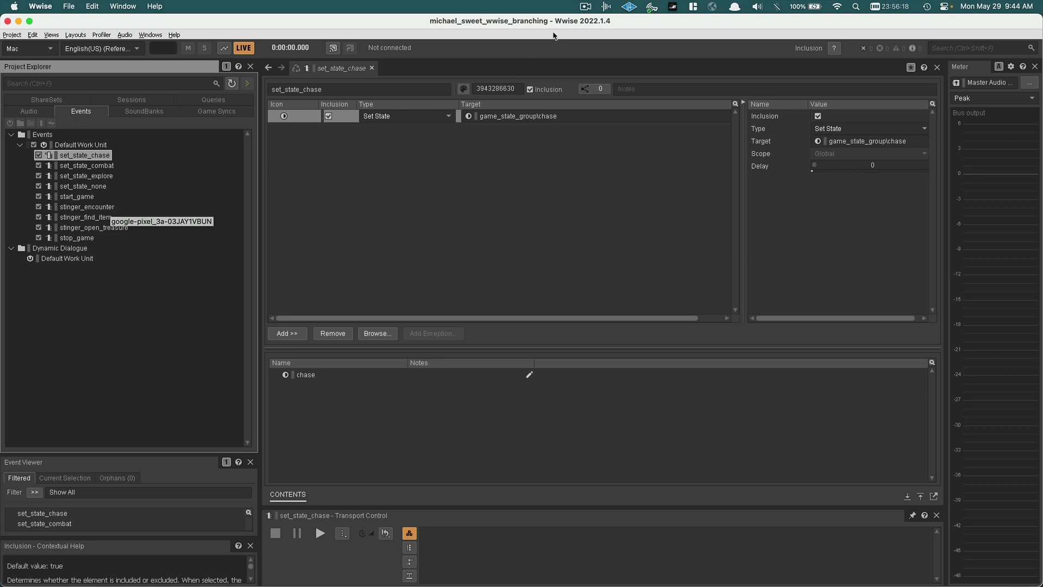
click(585, 7)
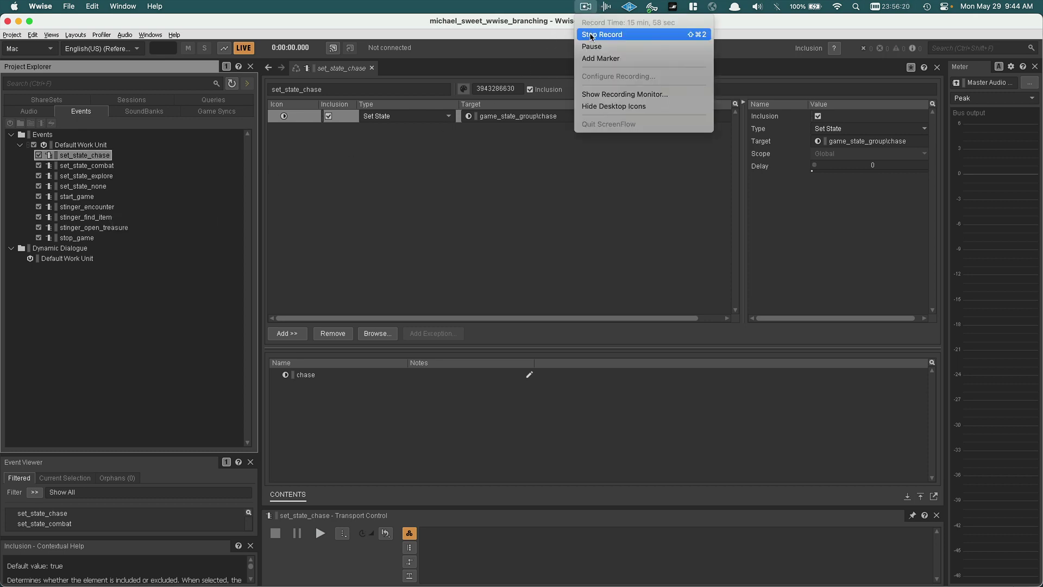